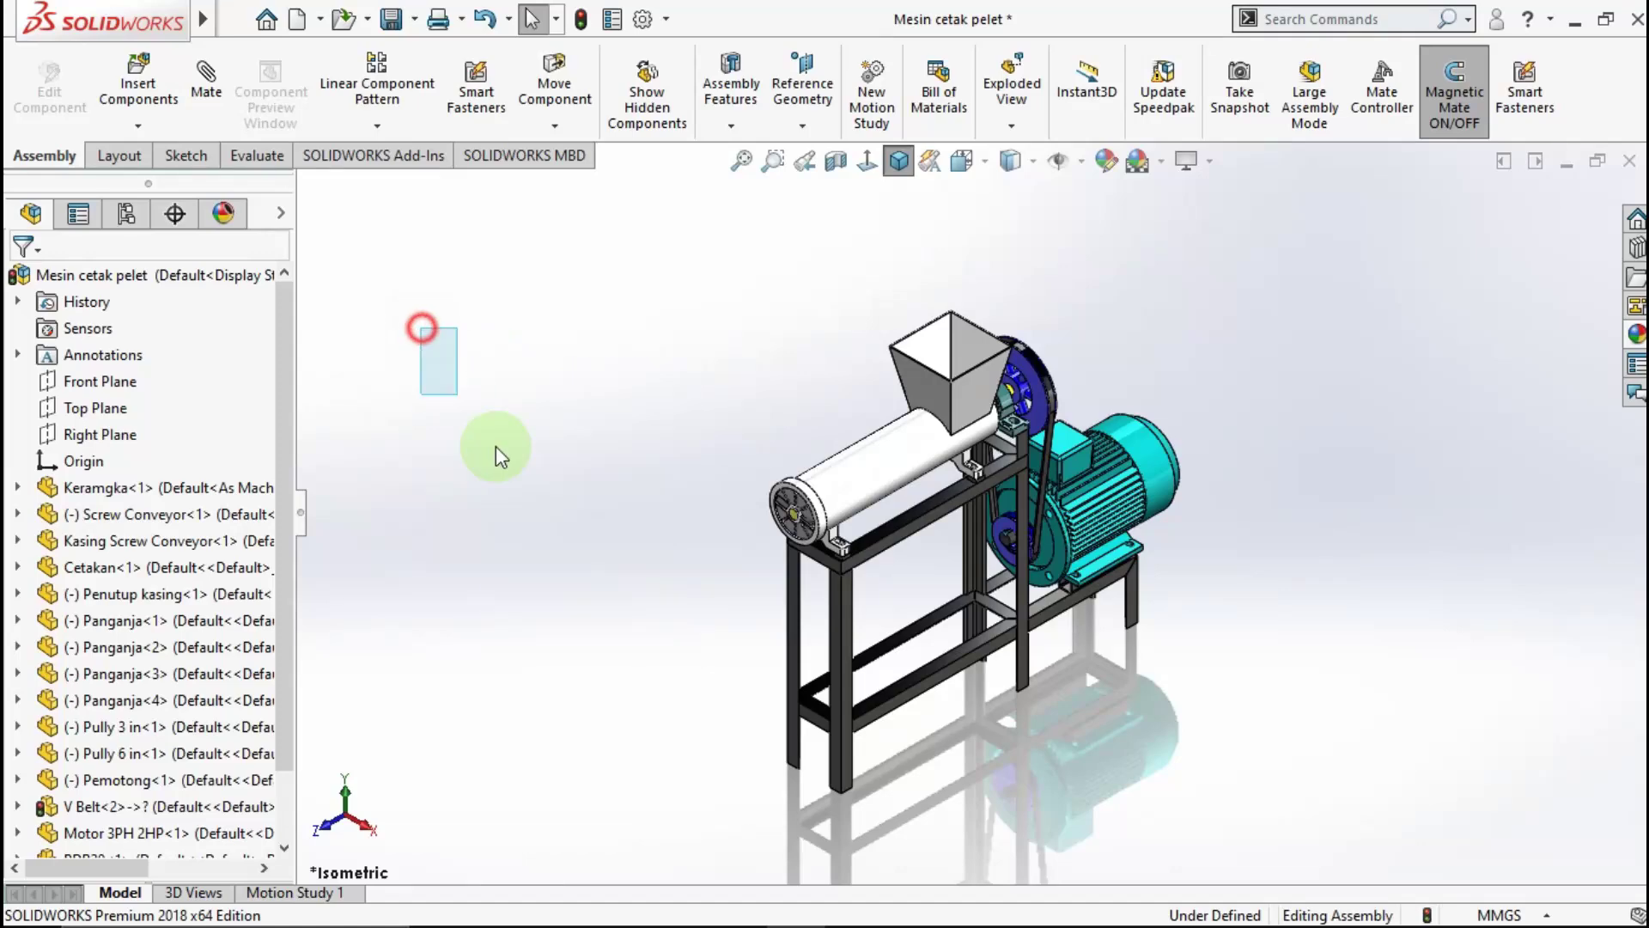
Make the screw conveyor housing transparent so the yellow screw shows through.
{"action": "scroll", "coordinate": [912, 444], "scroll_direction": "down", "scroll_amount": 3}
{"action": "scroll", "coordinate": [911, 452], "scroll_direction": "down", "scroll_amount": 2}
{"action": "left_click", "coordinate": [912, 533]}
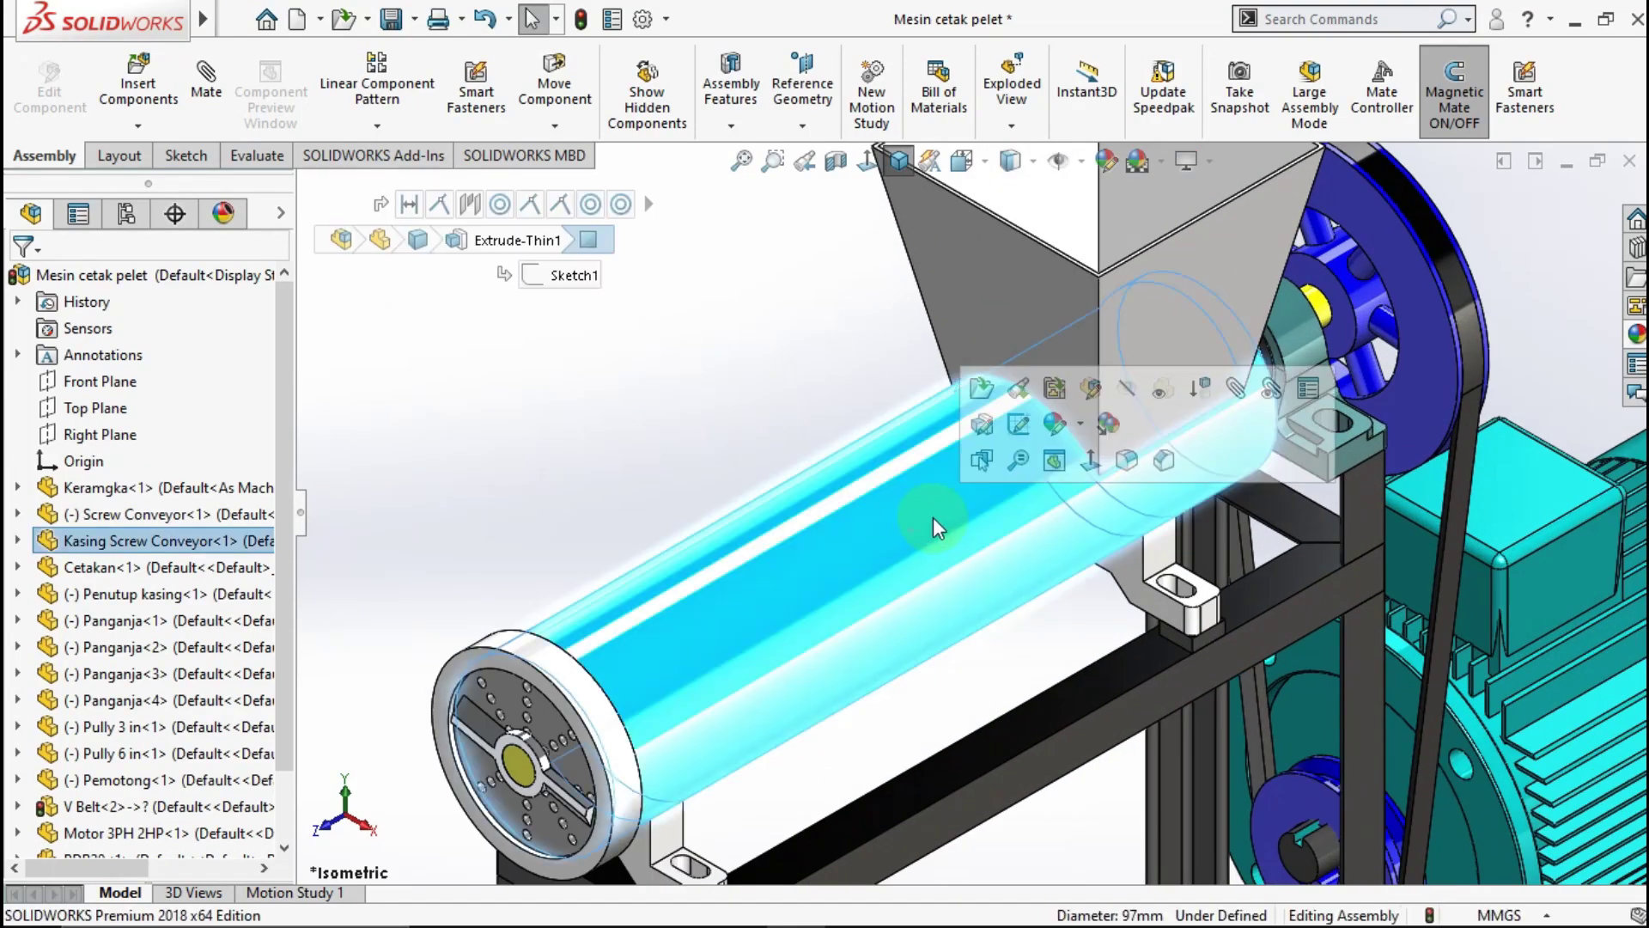
{"action": "left_click", "coordinate": [1162, 386]}
{"action": "left_click", "coordinate": [742, 389]}
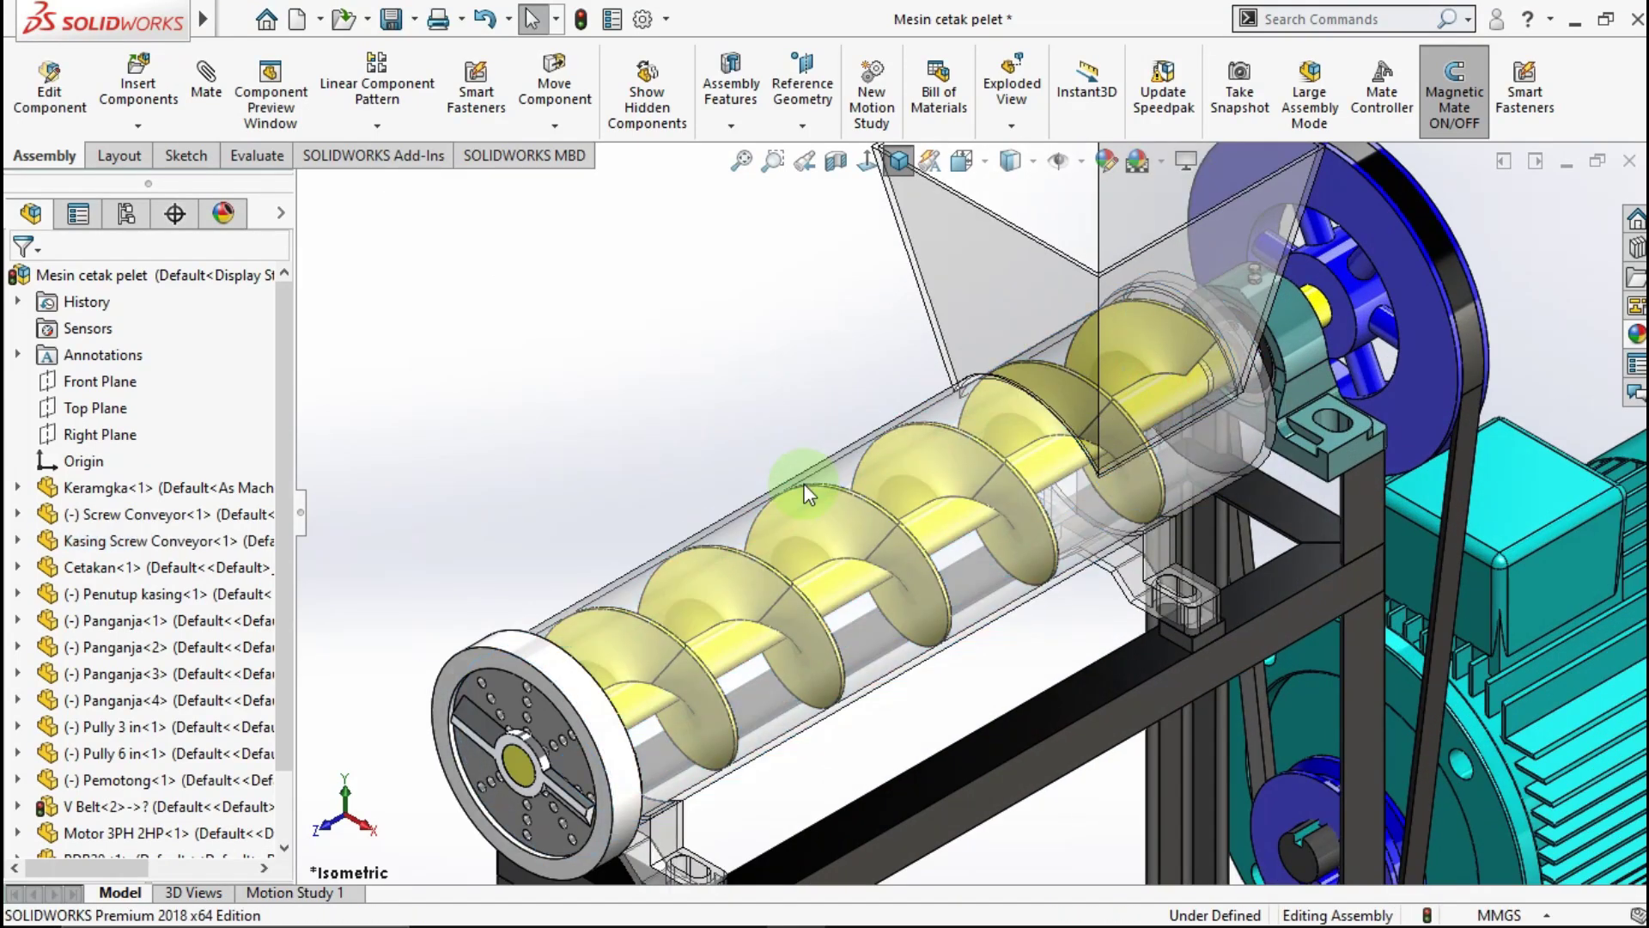
Orbit the machine and turn the pulley to watch the screw, then return to Isometric.
{"action": "scroll", "coordinate": [898, 471], "scroll_direction": "up", "scroll_amount": 4}
{"action": "mouse_move", "coordinate": [896, 530]}
{"action": "middle_mouse_down"}
{"action": "mouse_move", "coordinate": [448, 585]}
{"action": "mouse_move", "coordinate": [1029, 533]}
{"action": "middle_mouse_up"}
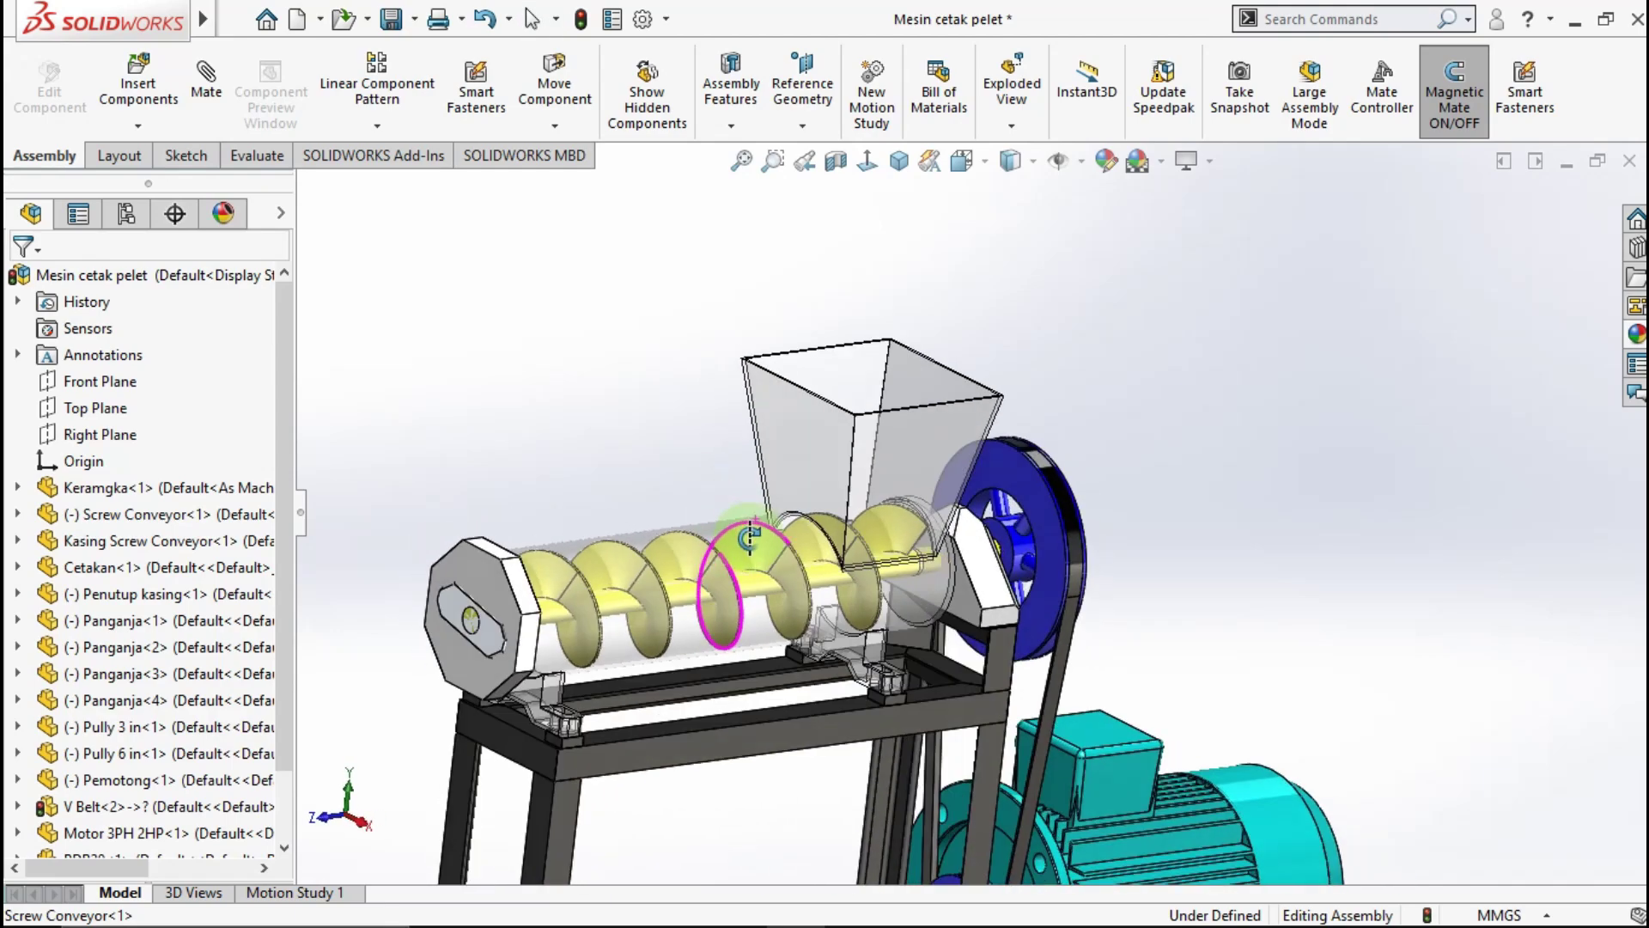
{"action": "mouse_move", "coordinate": [1049, 551]}
{"action": "left_mouse_down"}
{"action": "mouse_move", "coordinate": [1120, 557]}
{"action": "mouse_move", "coordinate": [850, 498]}
{"action": "mouse_move", "coordinate": [1058, 637]}
{"action": "mouse_move", "coordinate": [801, 436]}
{"action": "left_mouse_up"}
{"action": "scroll", "coordinate": [775, 520], "scroll_direction": "up", "scroll_amount": 3}
{"action": "middle_click_drag", "start_coordinate": [774, 521], "coordinate": [559, 532]}
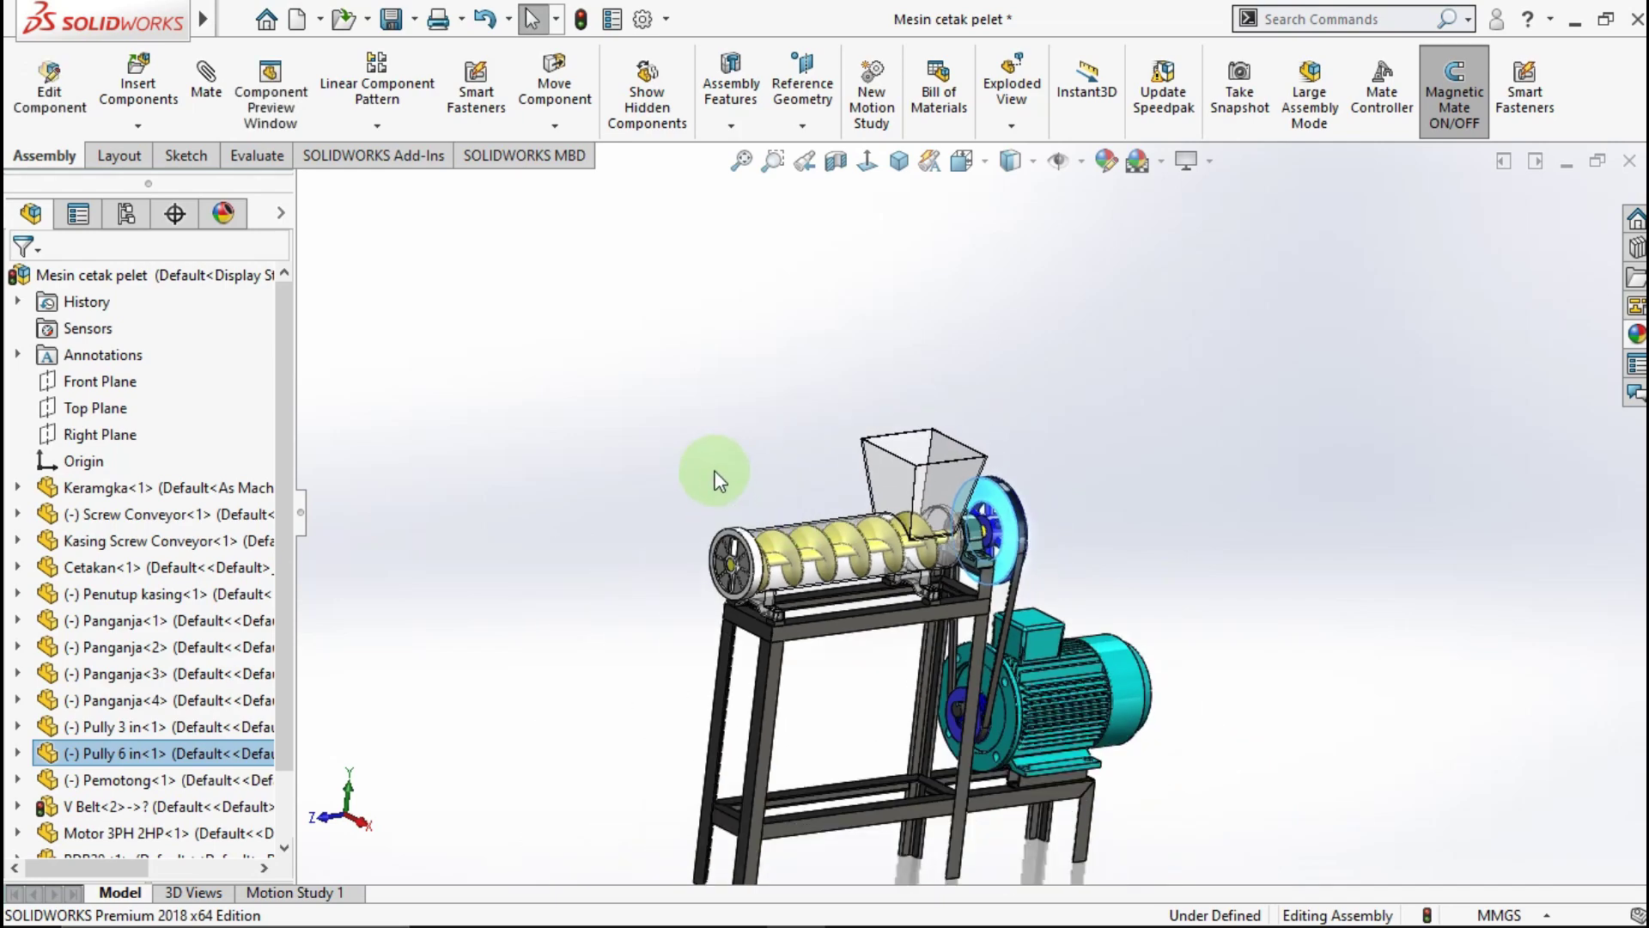
{"action": "scroll", "coordinate": [737, 548], "scroll_direction": "down", "scroll_amount": 2}
{"action": "scroll", "coordinate": [762, 538], "scroll_direction": "down", "scroll_amount": 2}
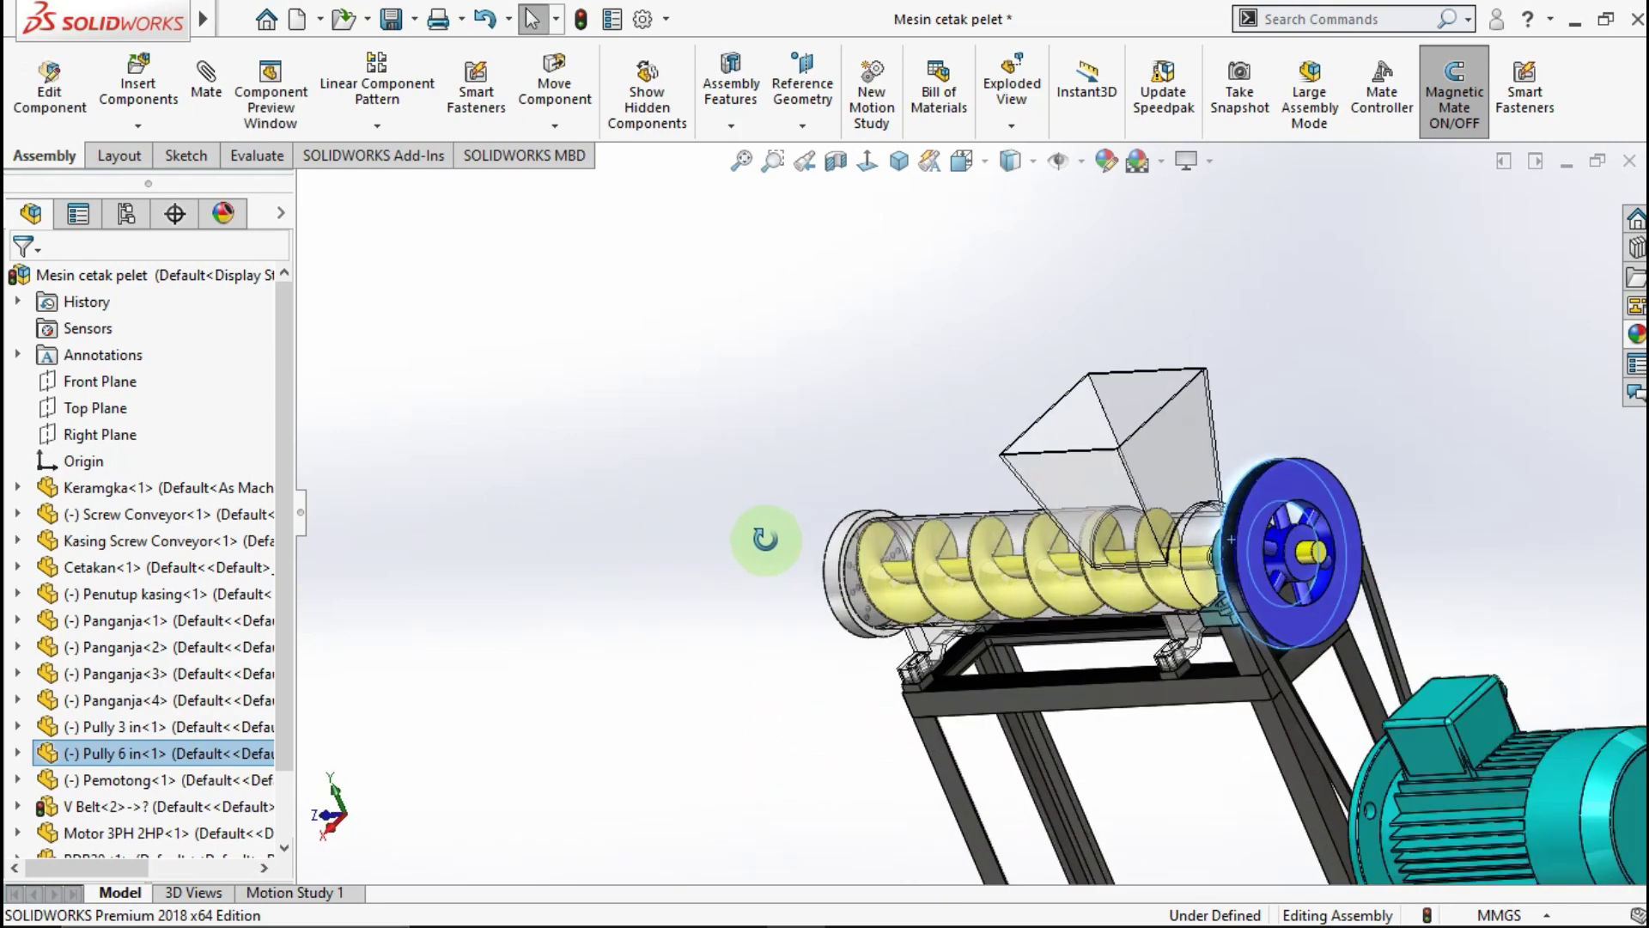
{"action": "scroll", "coordinate": [847, 409], "scroll_direction": "down", "scroll_amount": 2}
{"action": "scroll", "coordinate": [942, 455], "scroll_direction": "down", "scroll_amount": 1}
{"action": "scroll", "coordinate": [942, 456], "scroll_direction": "up", "scroll_amount": 1}
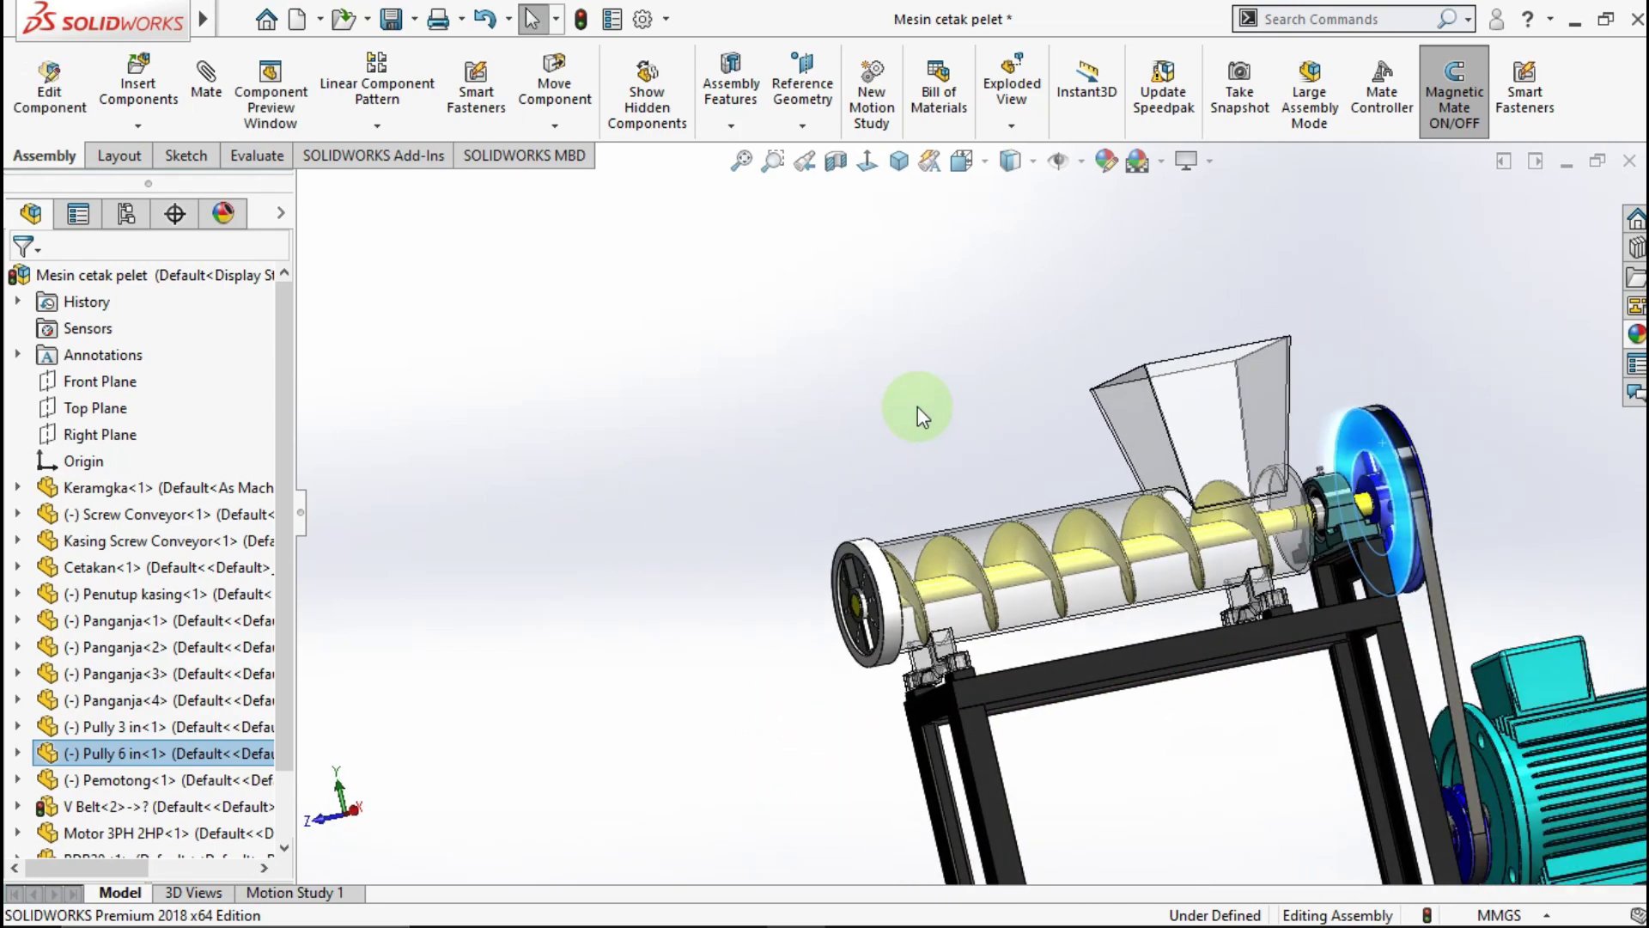
{"action": "left_click", "coordinate": [898, 163]}
{"action": "left_click_drag", "start_coordinate": [669, 714], "coordinate": [483, 378]}
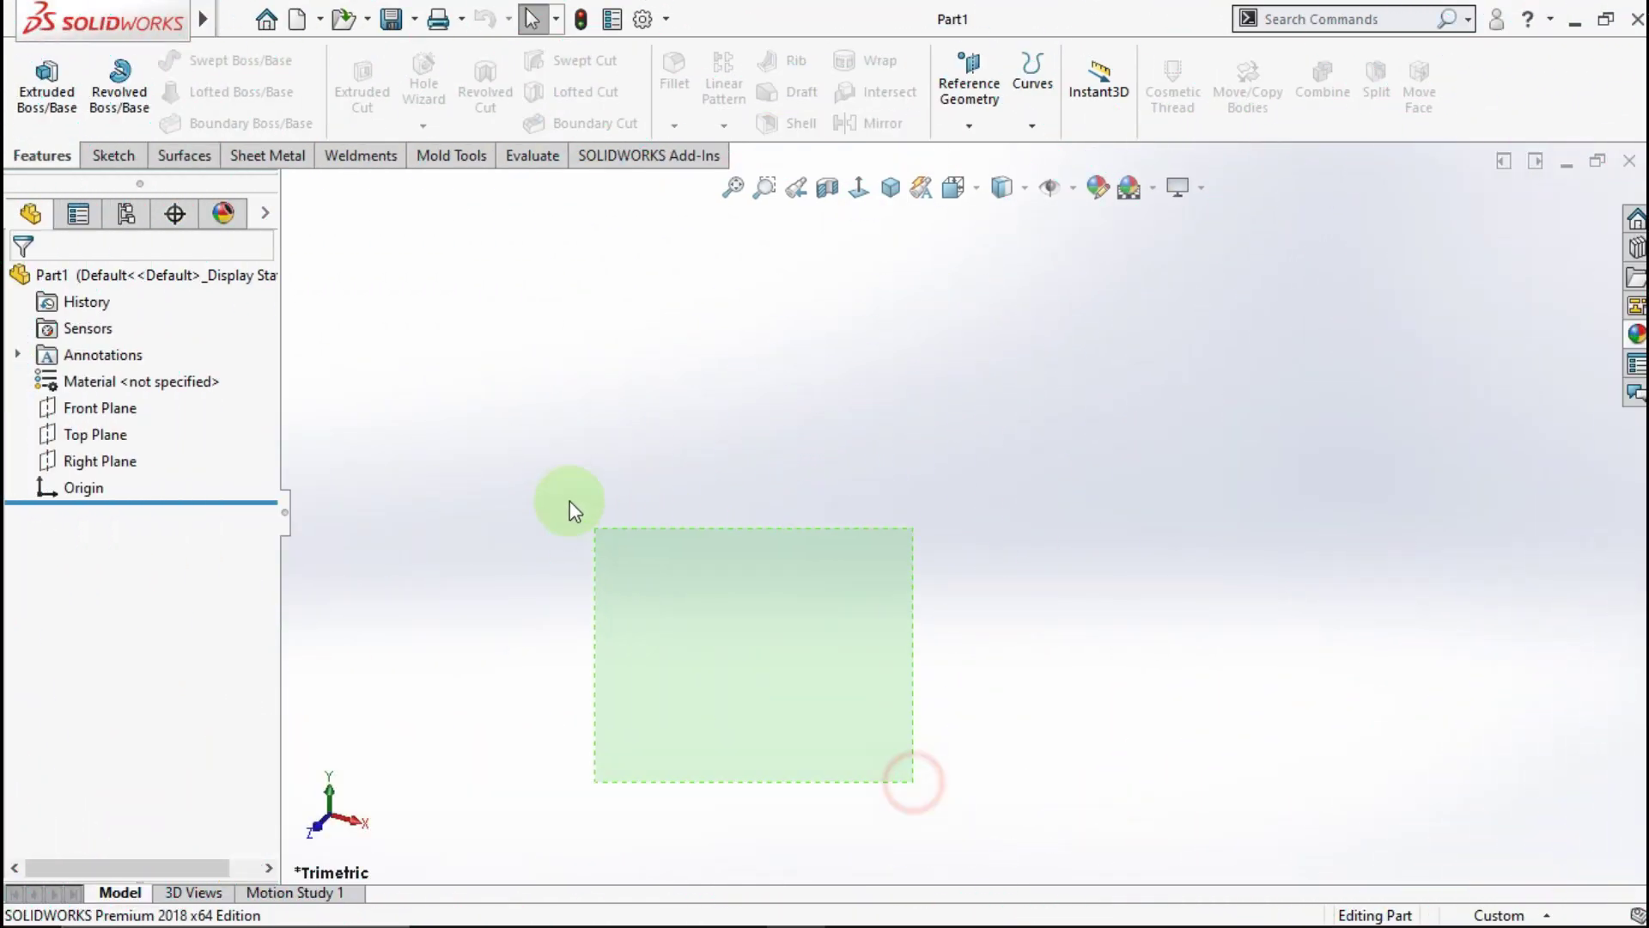
Sketch a 20 mm diameter circle centred at the origin on the Front Plane.
{"action": "left_click", "coordinate": [133, 411]}
{"action": "left_click", "coordinate": [150, 391]}
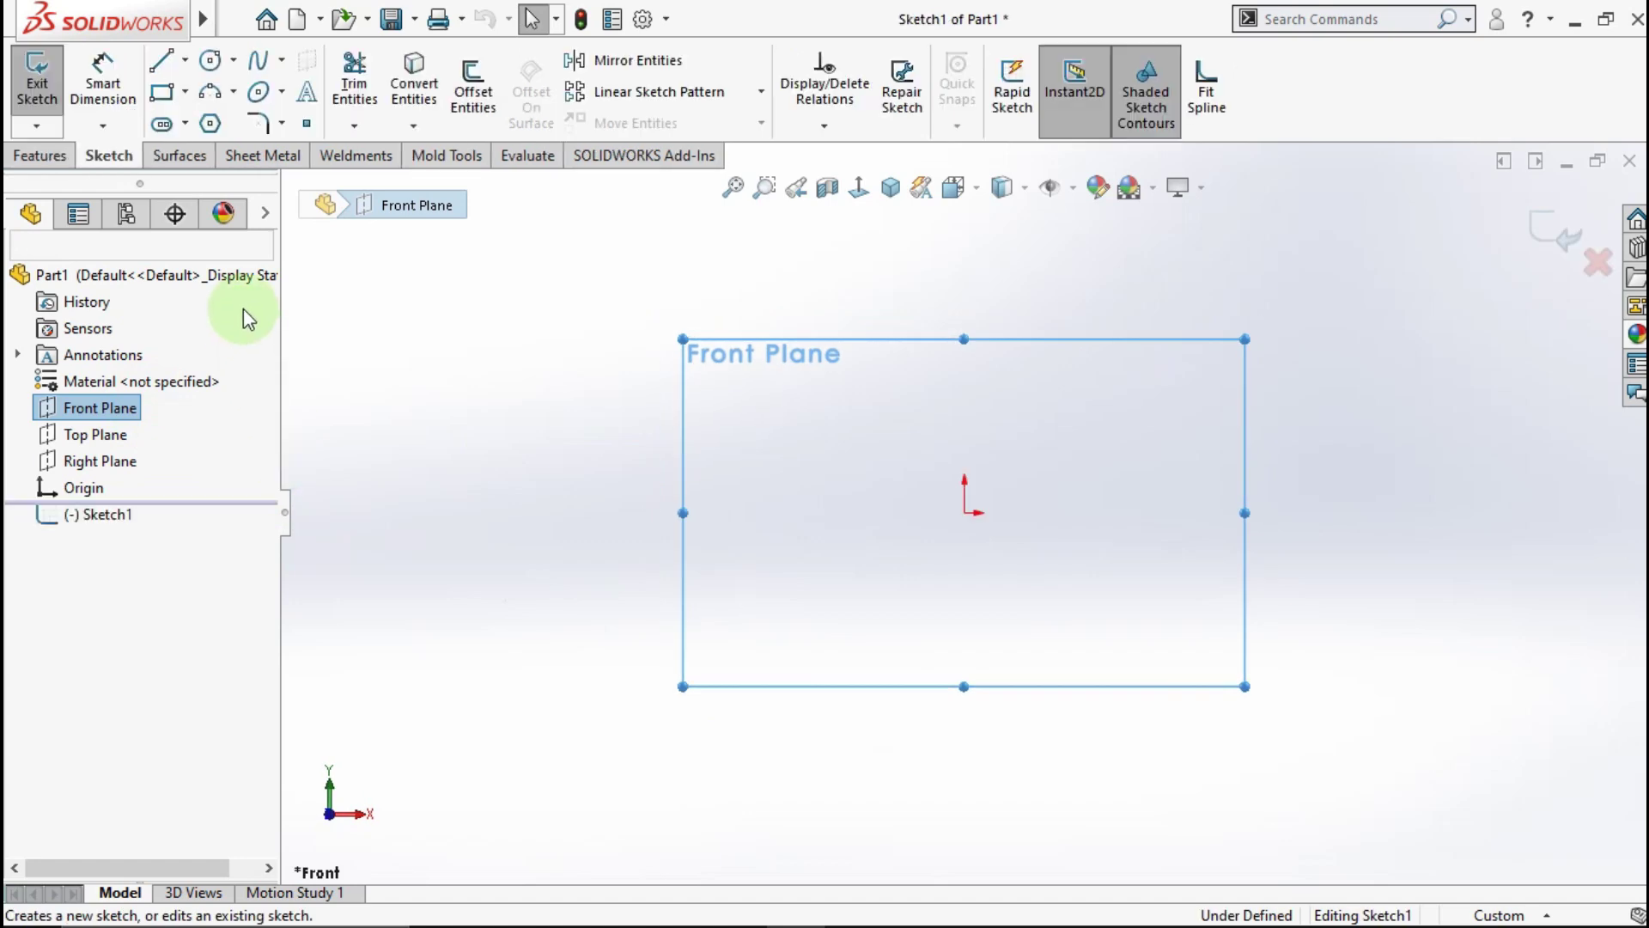
{"action": "left_click", "coordinate": [212, 65]}
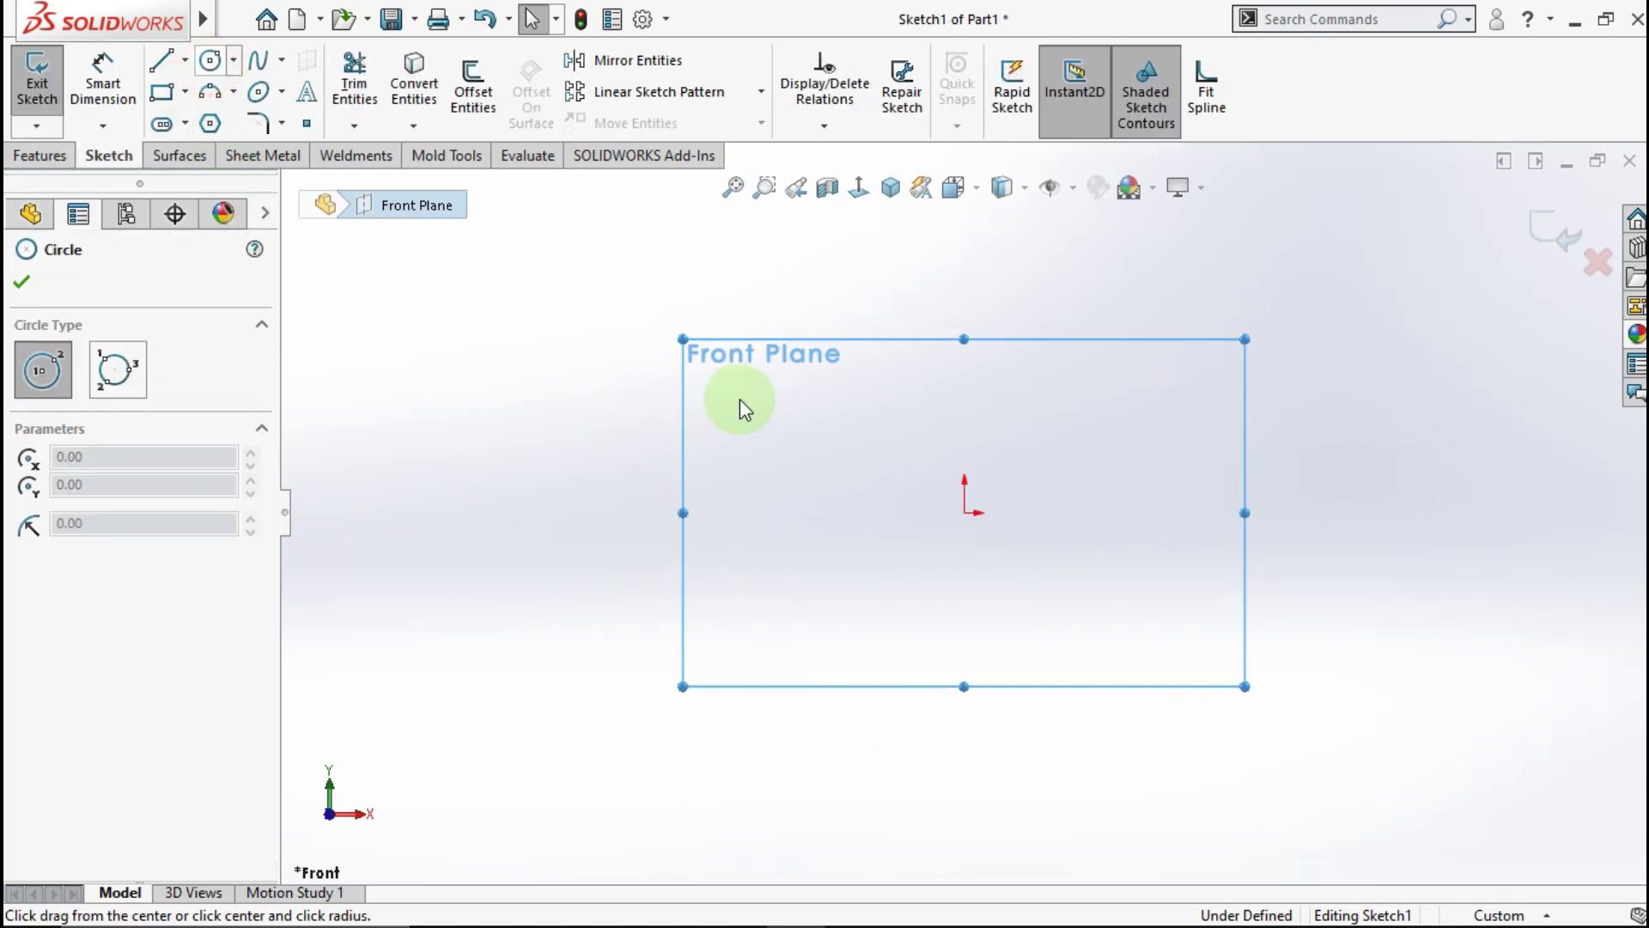
{"action": "left_click", "coordinate": [965, 513]}
{"action": "left_click", "coordinate": [1060, 433]}
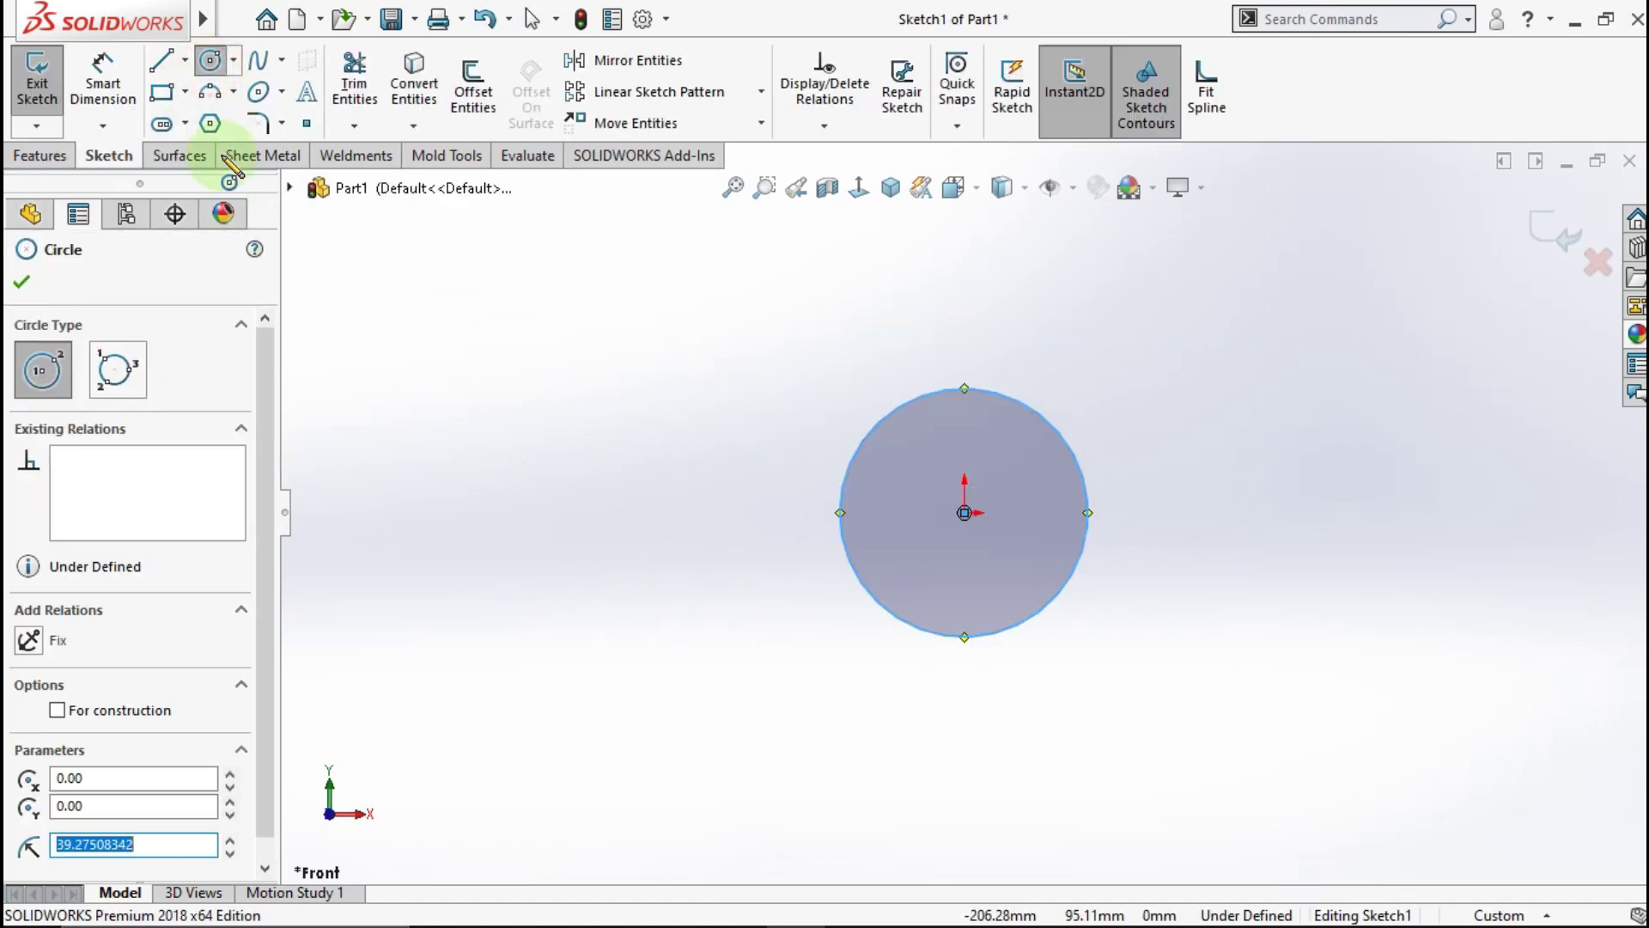
{"action": "left_click", "coordinate": [102, 63]}
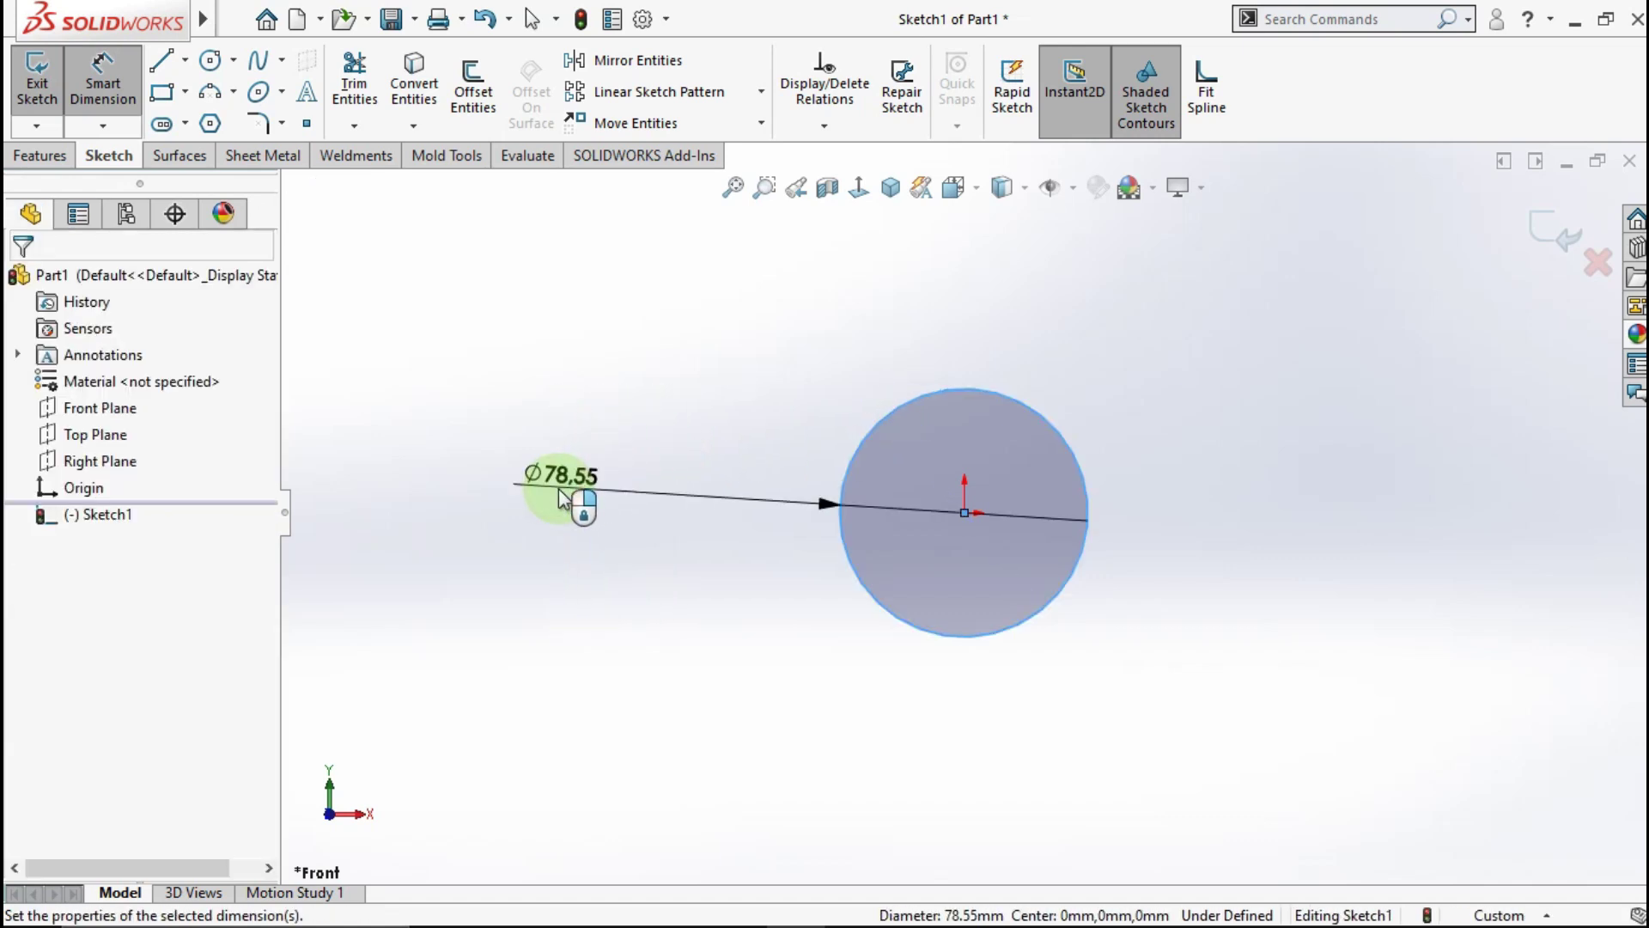
{"action": "left_click", "coordinate": [560, 499]}
{"action": "type", "text": "20"}
{"action": "left_click", "coordinate": [452, 482]}
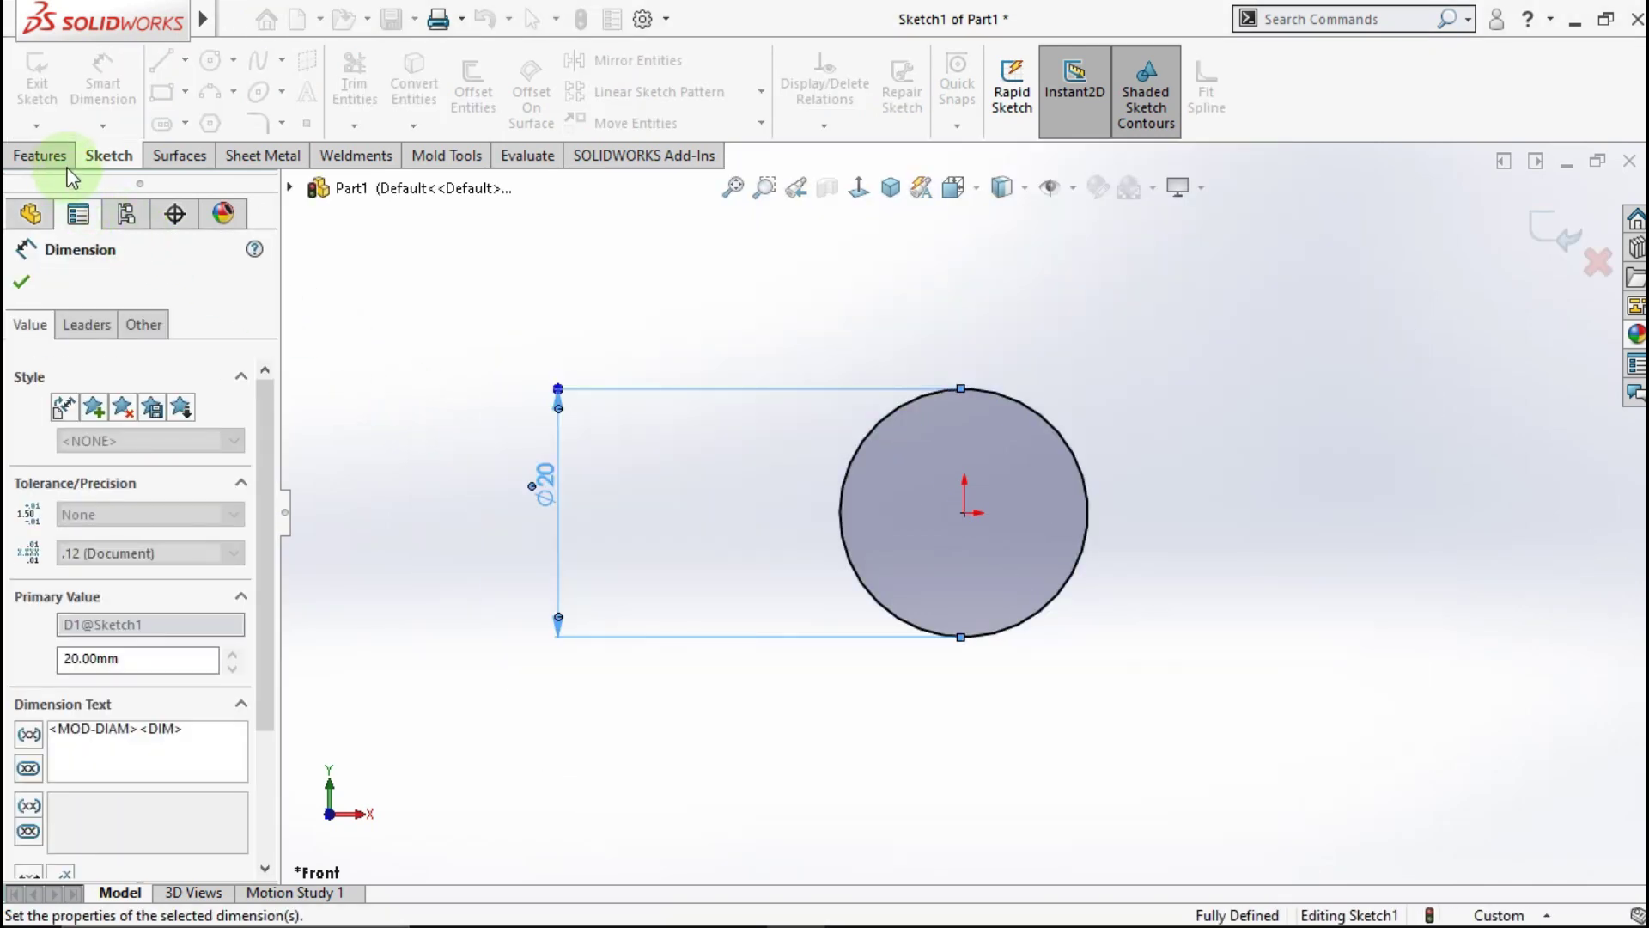
Extrude the circle 532 mm in the reversed direction into a solid rod.
{"action": "left_click", "coordinate": [64, 161]}
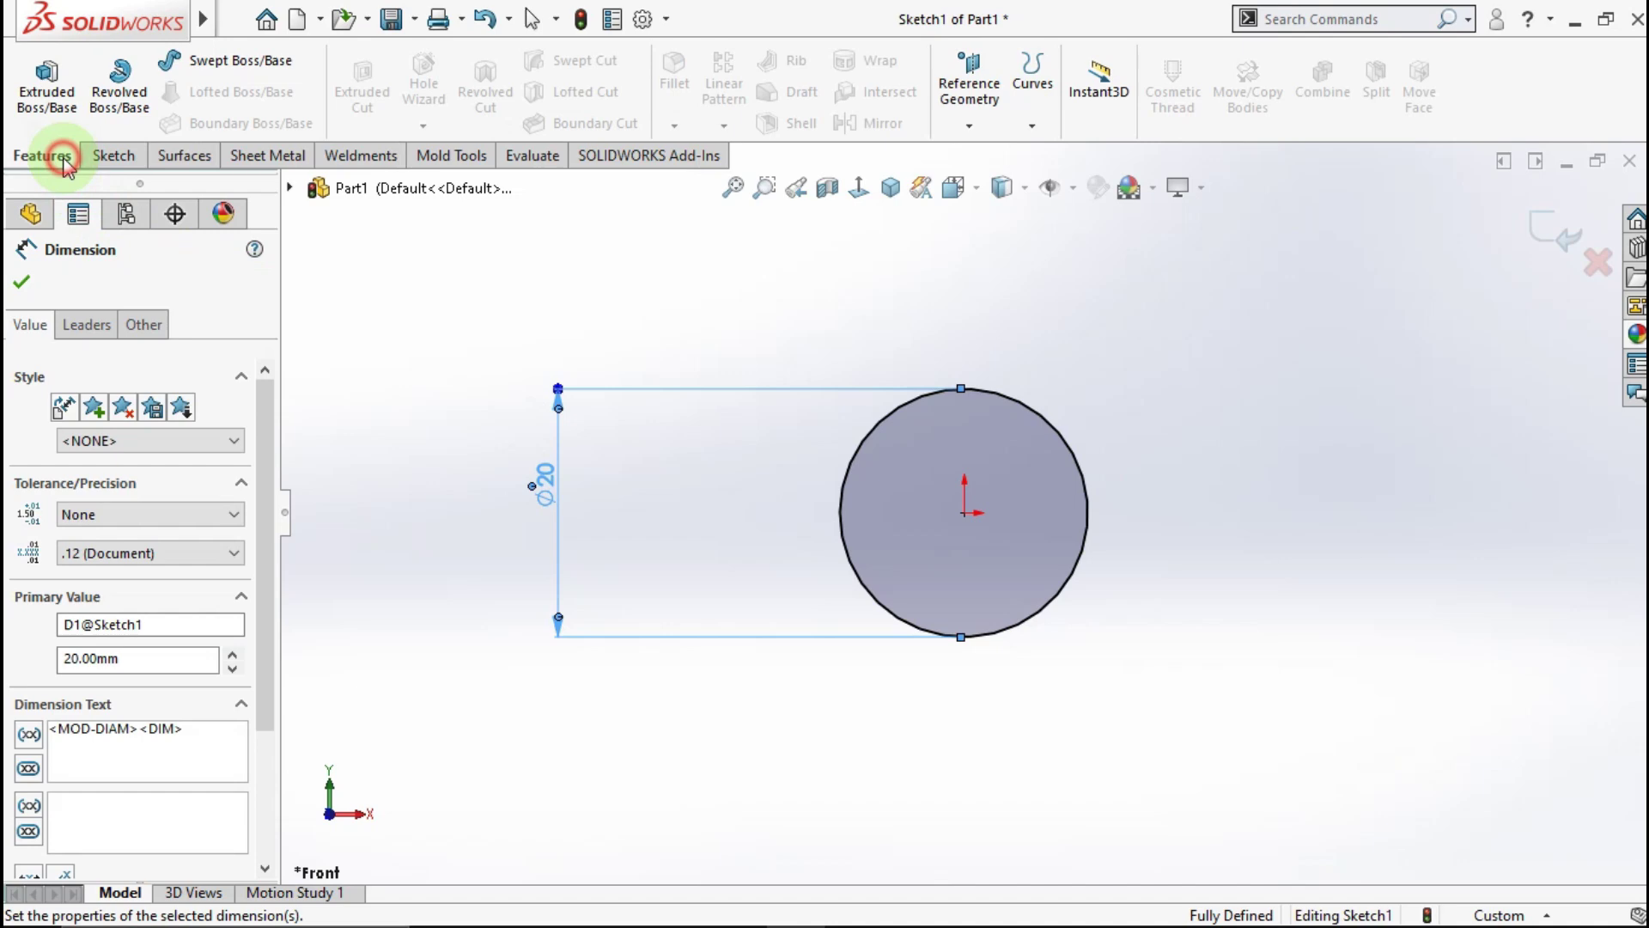
{"action": "left_click", "coordinate": [70, 107]}
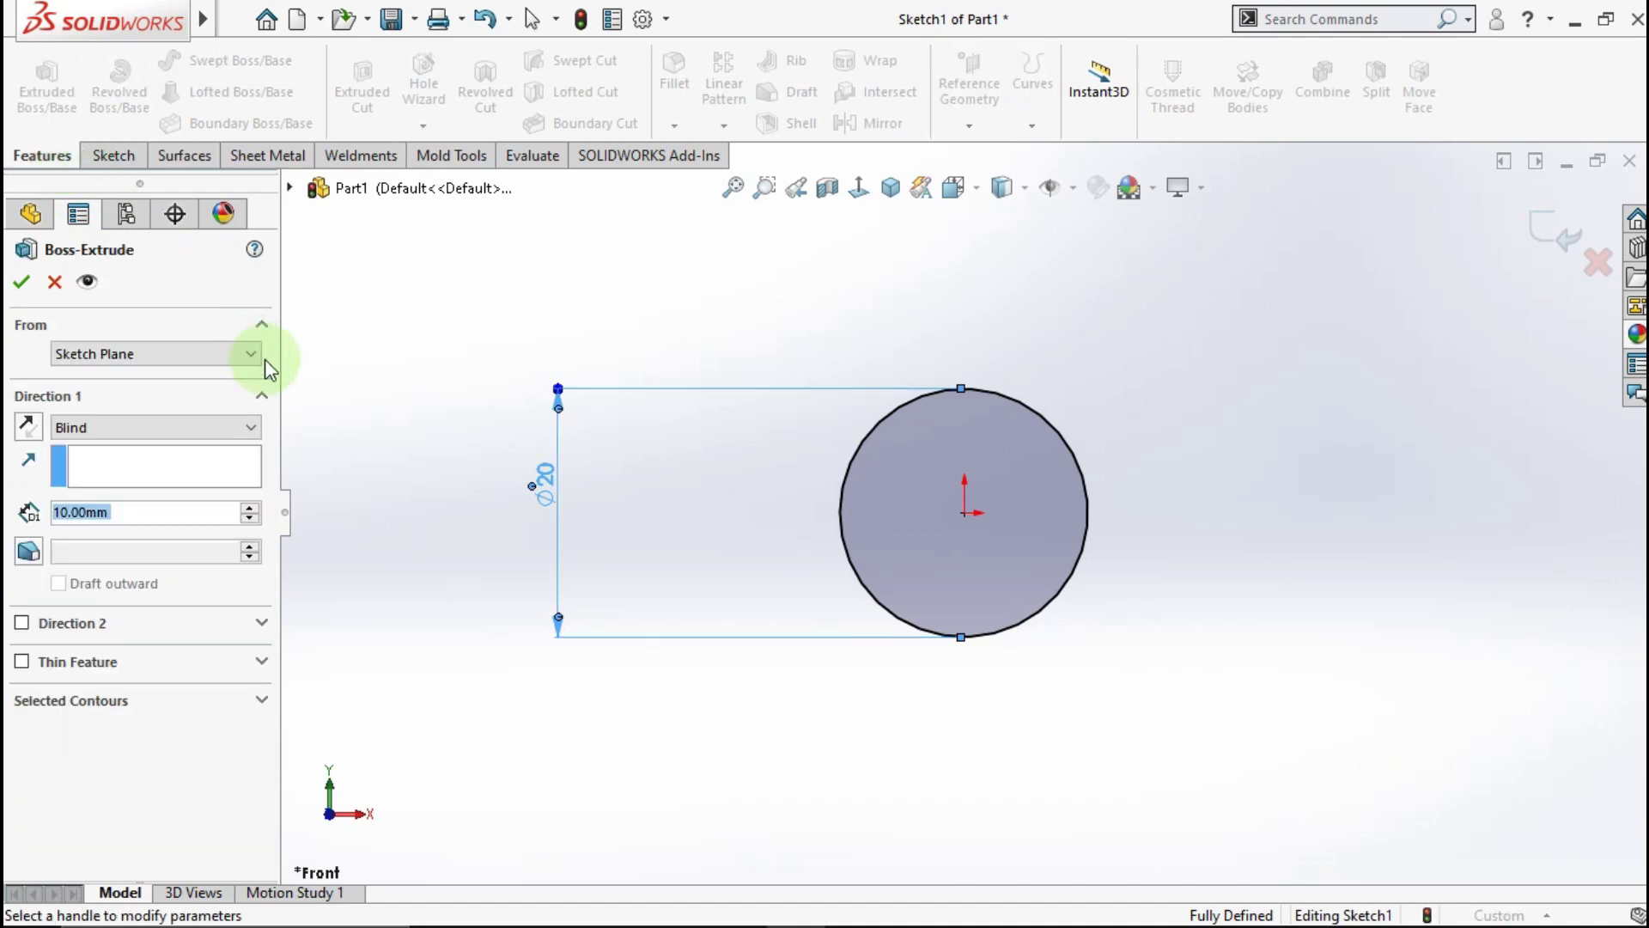
{"action": "type", "text": "532"}
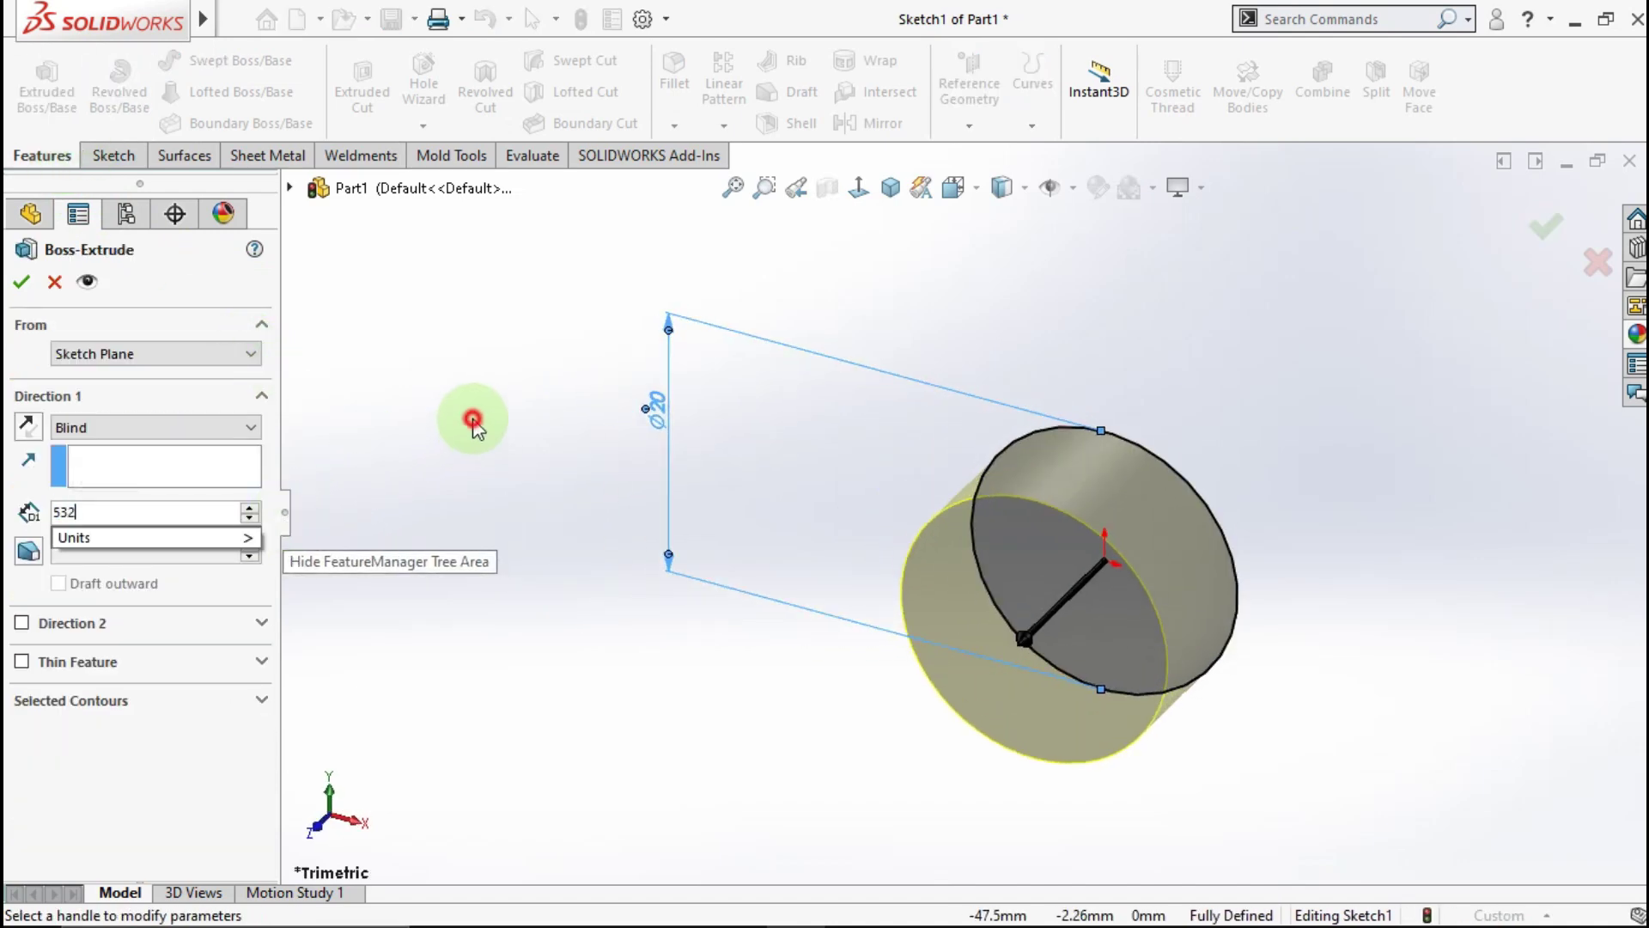
{"action": "left_click", "coordinate": [472, 419]}
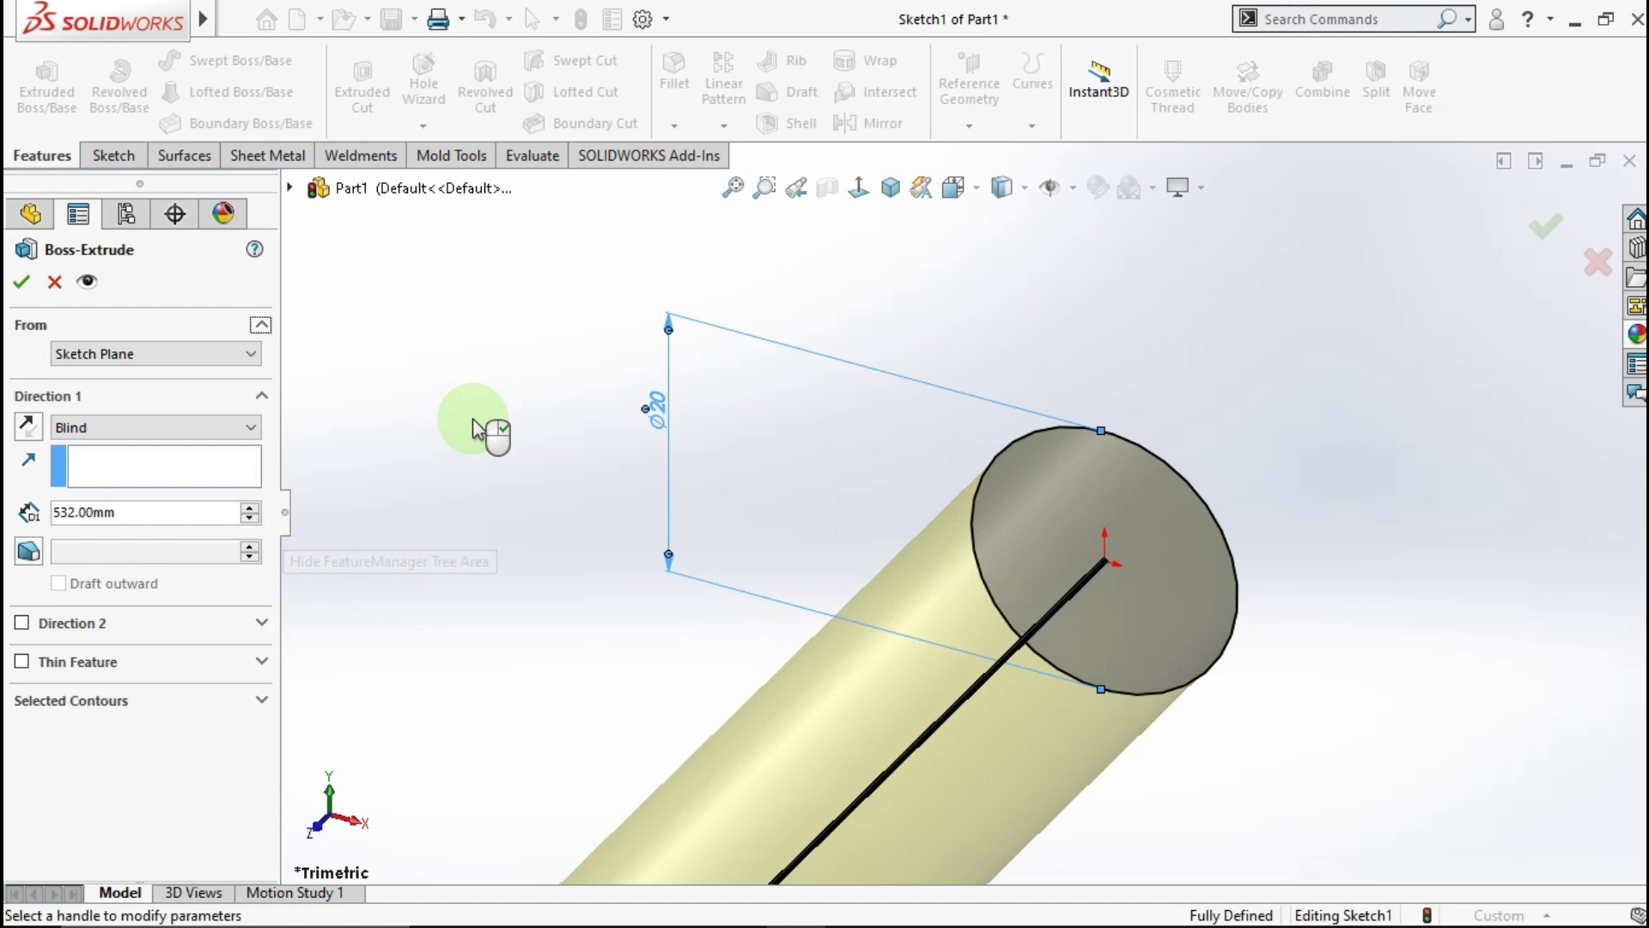
{"action": "left_click", "coordinate": [890, 191]}
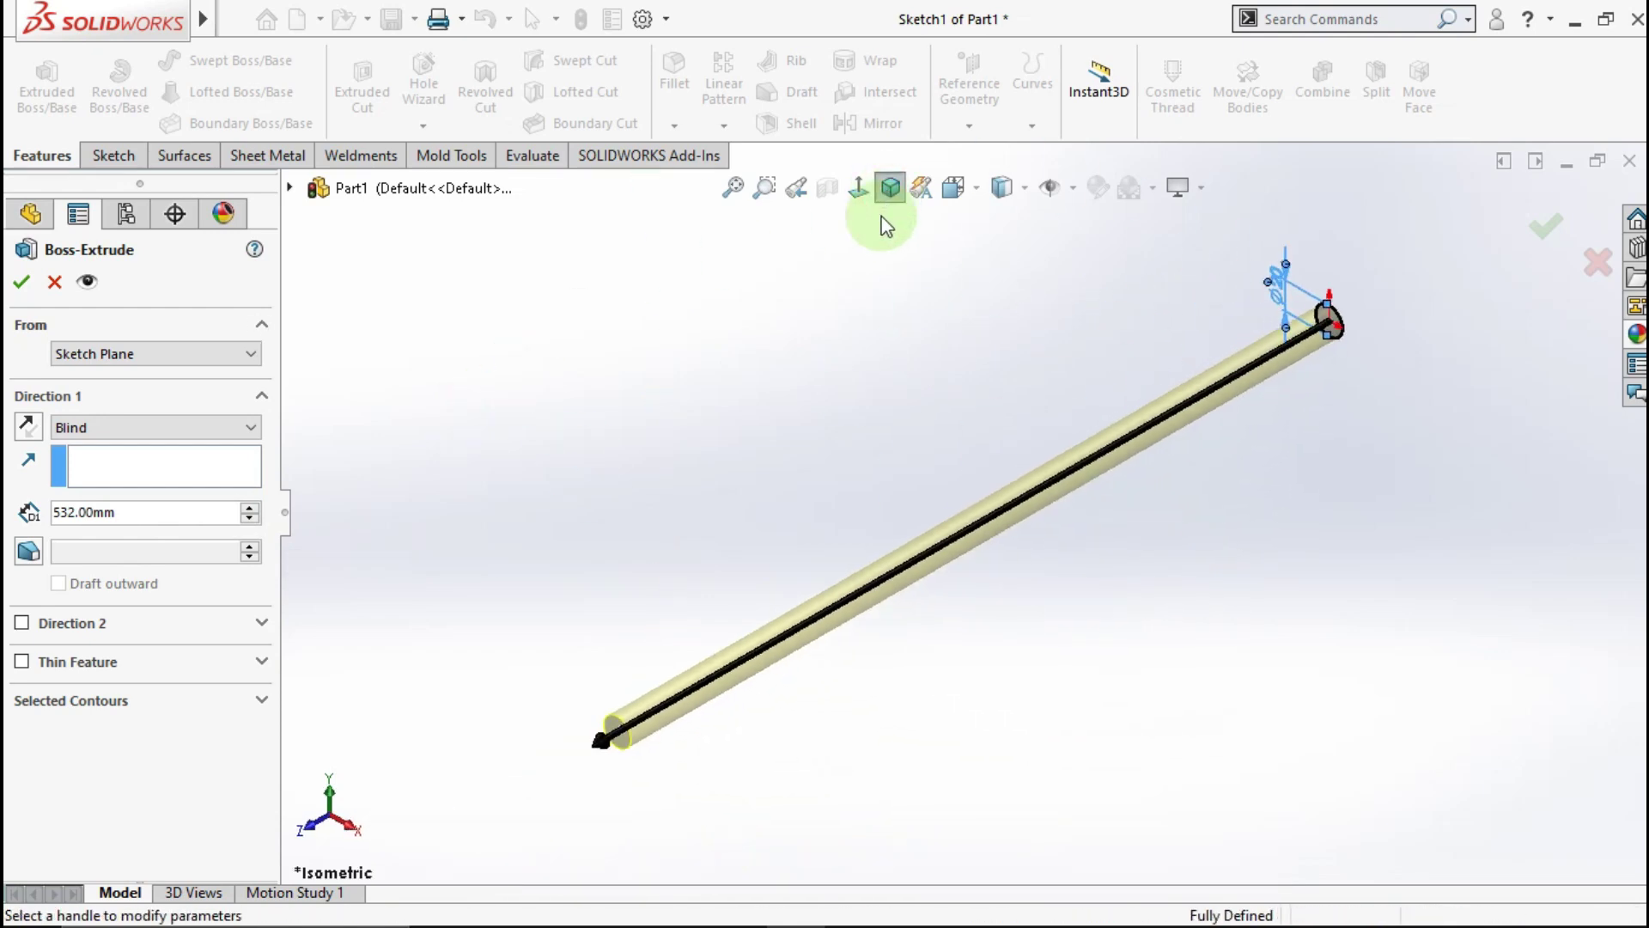
{"action": "left_click", "coordinate": [28, 425]}
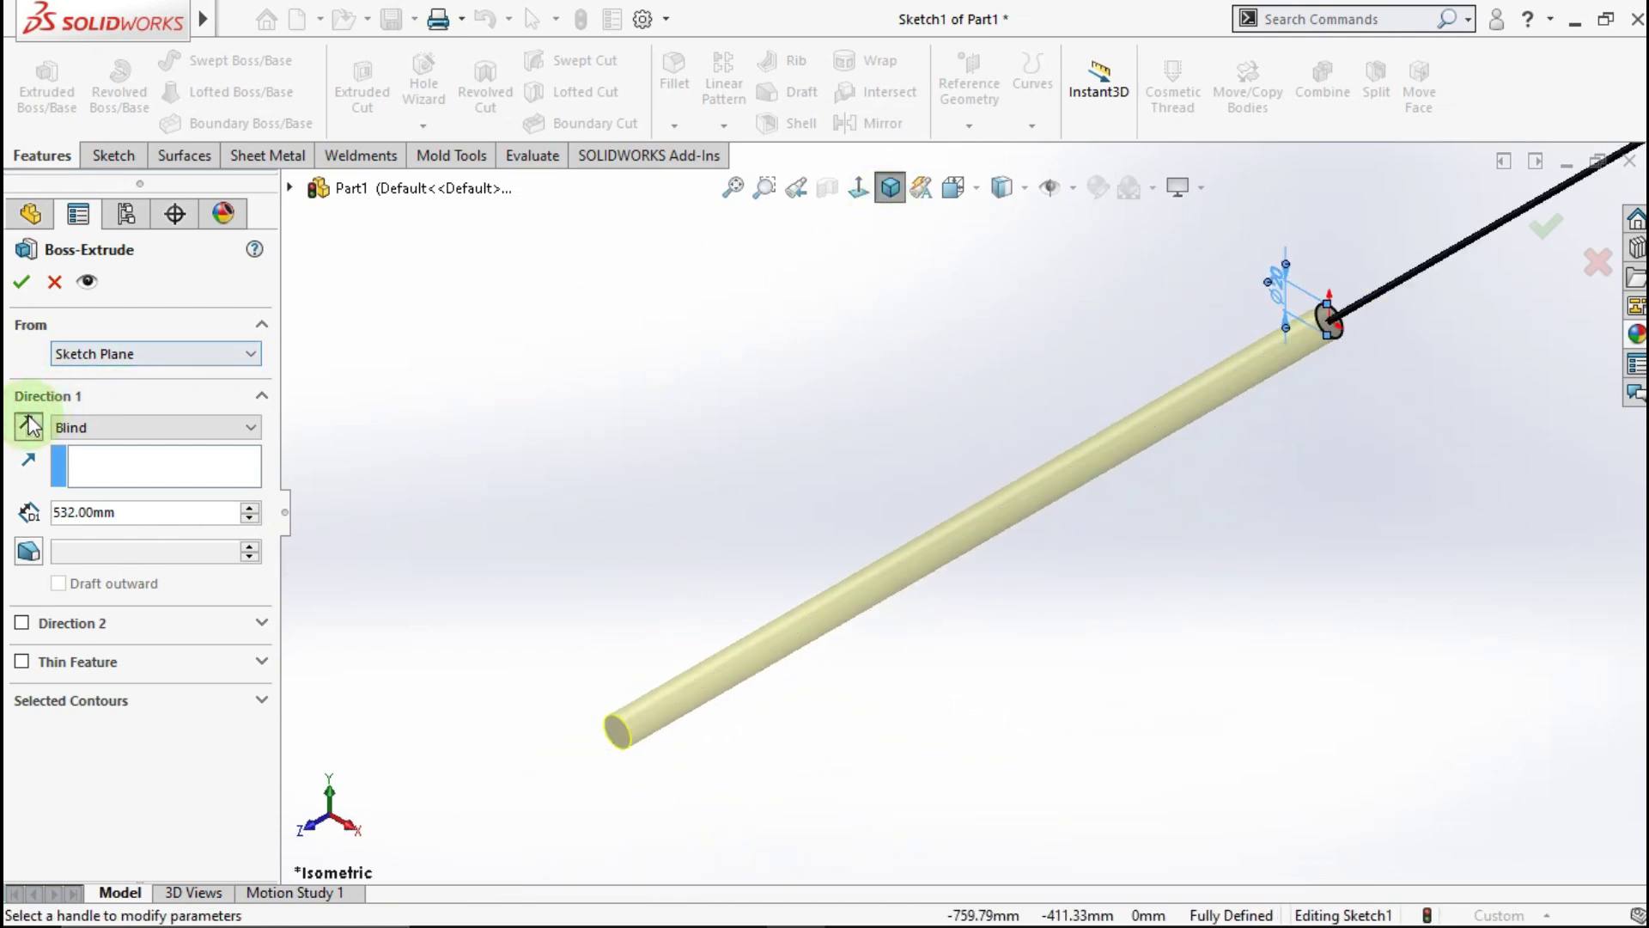
{"action": "left_click", "coordinate": [23, 283]}
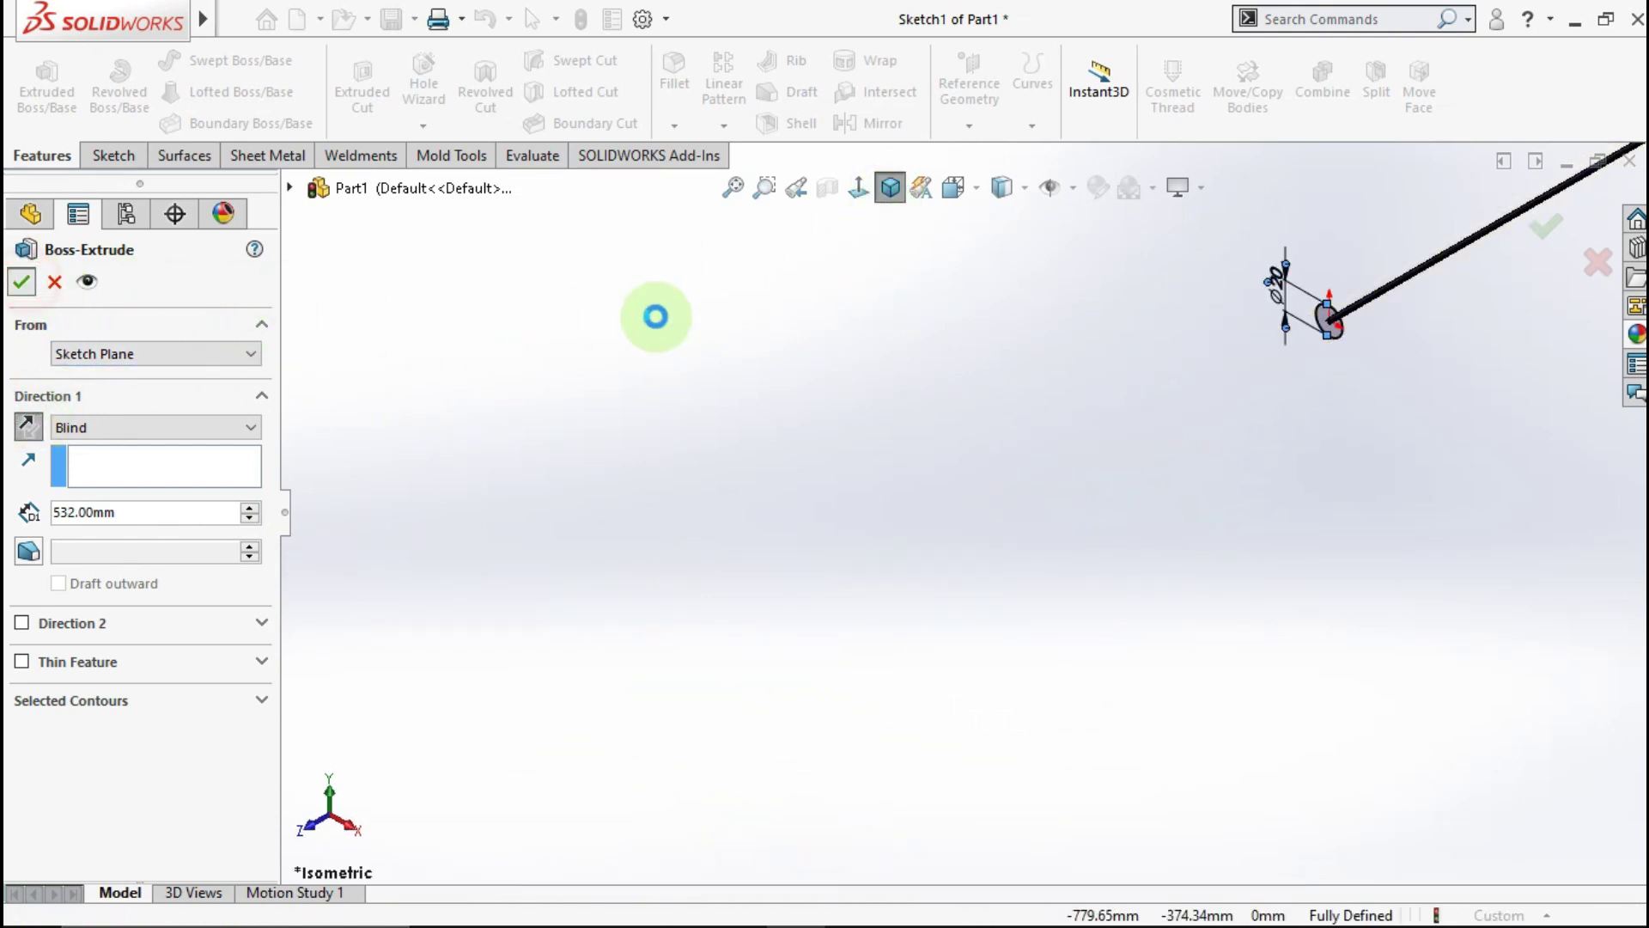
Create Plane1 offset 10 mm, flipped inward, from the rod's end face, then select it.
{"action": "left_click", "coordinate": [891, 189]}
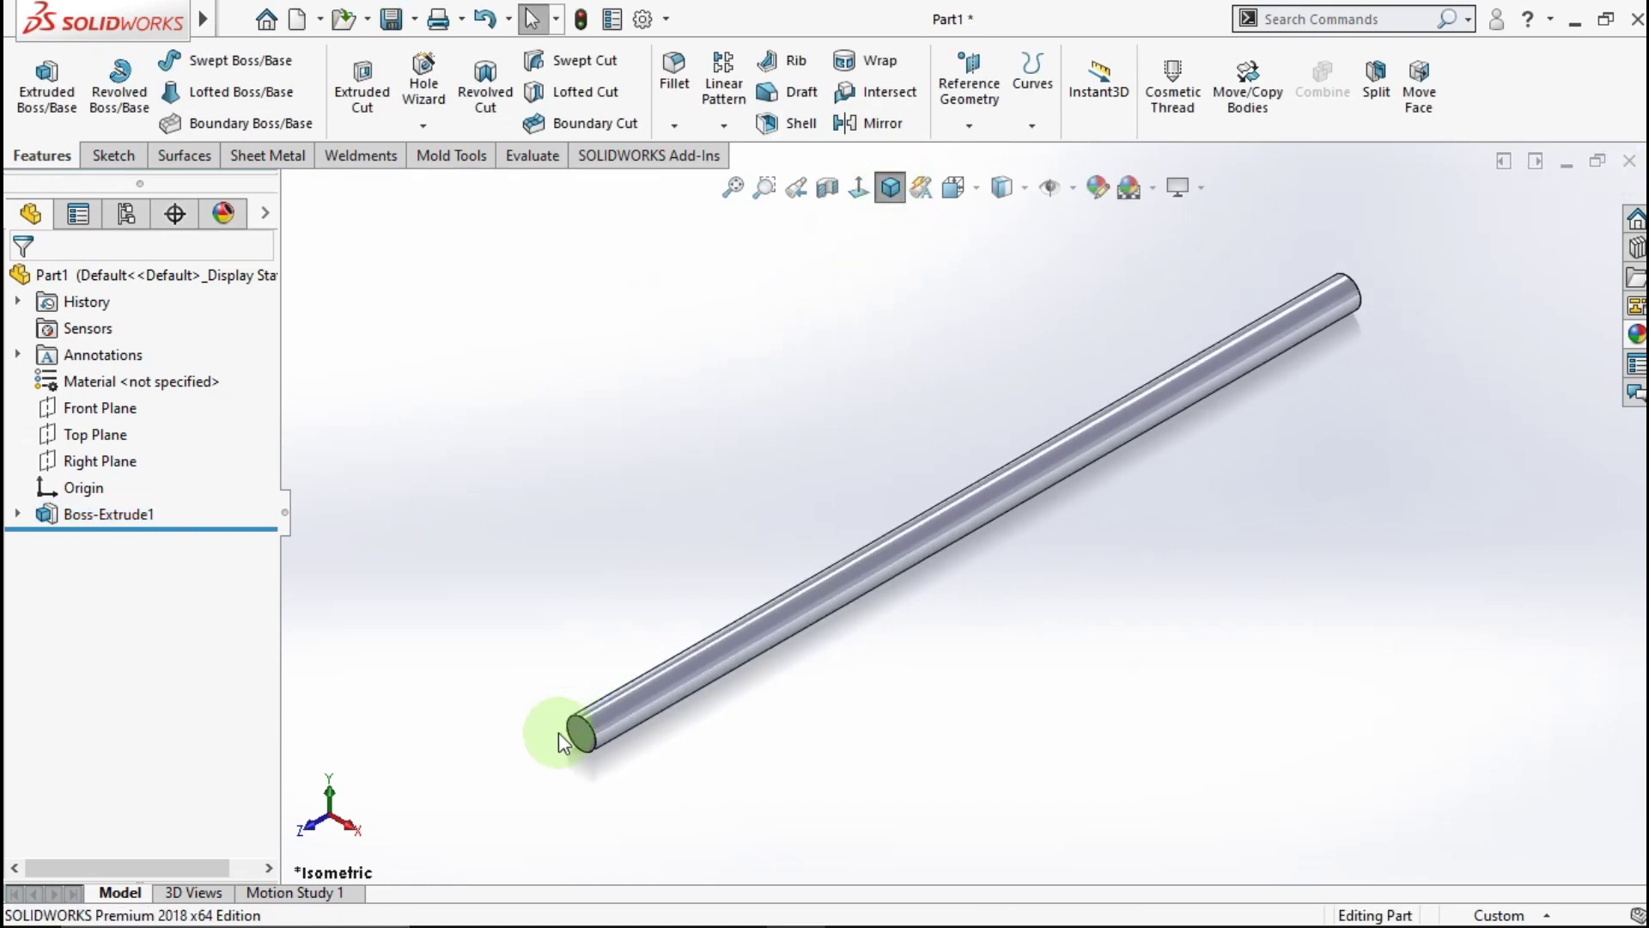
{"action": "middle_click_drag", "start_coordinate": [617, 769], "coordinate": [678, 700]}
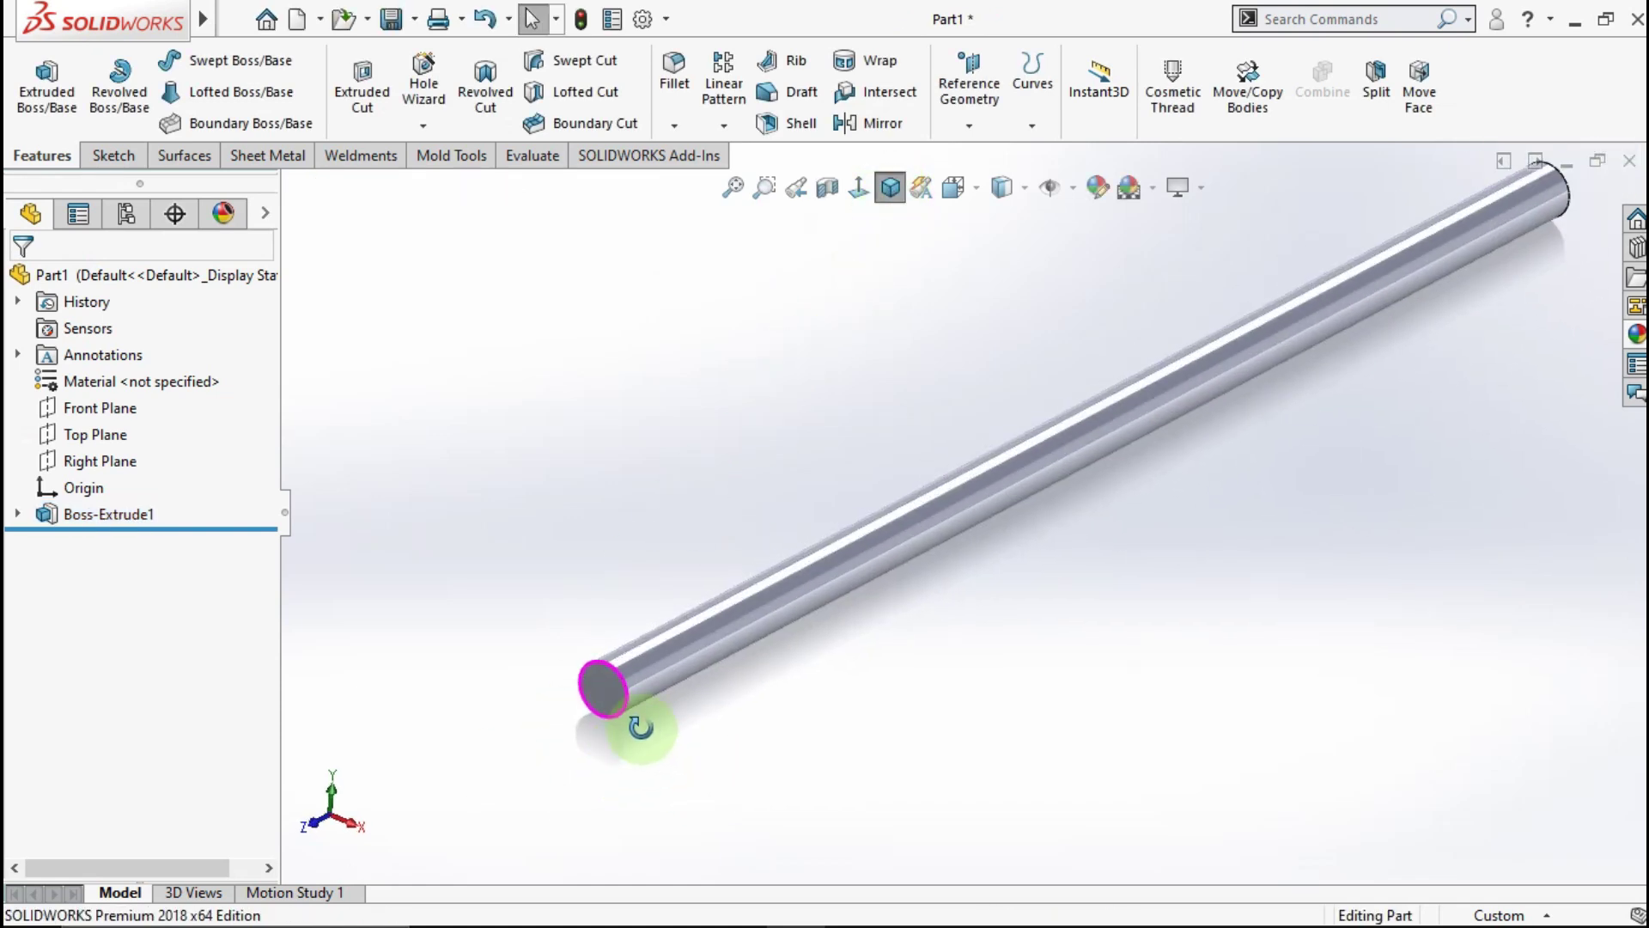
{"action": "left_click", "coordinate": [969, 126]}
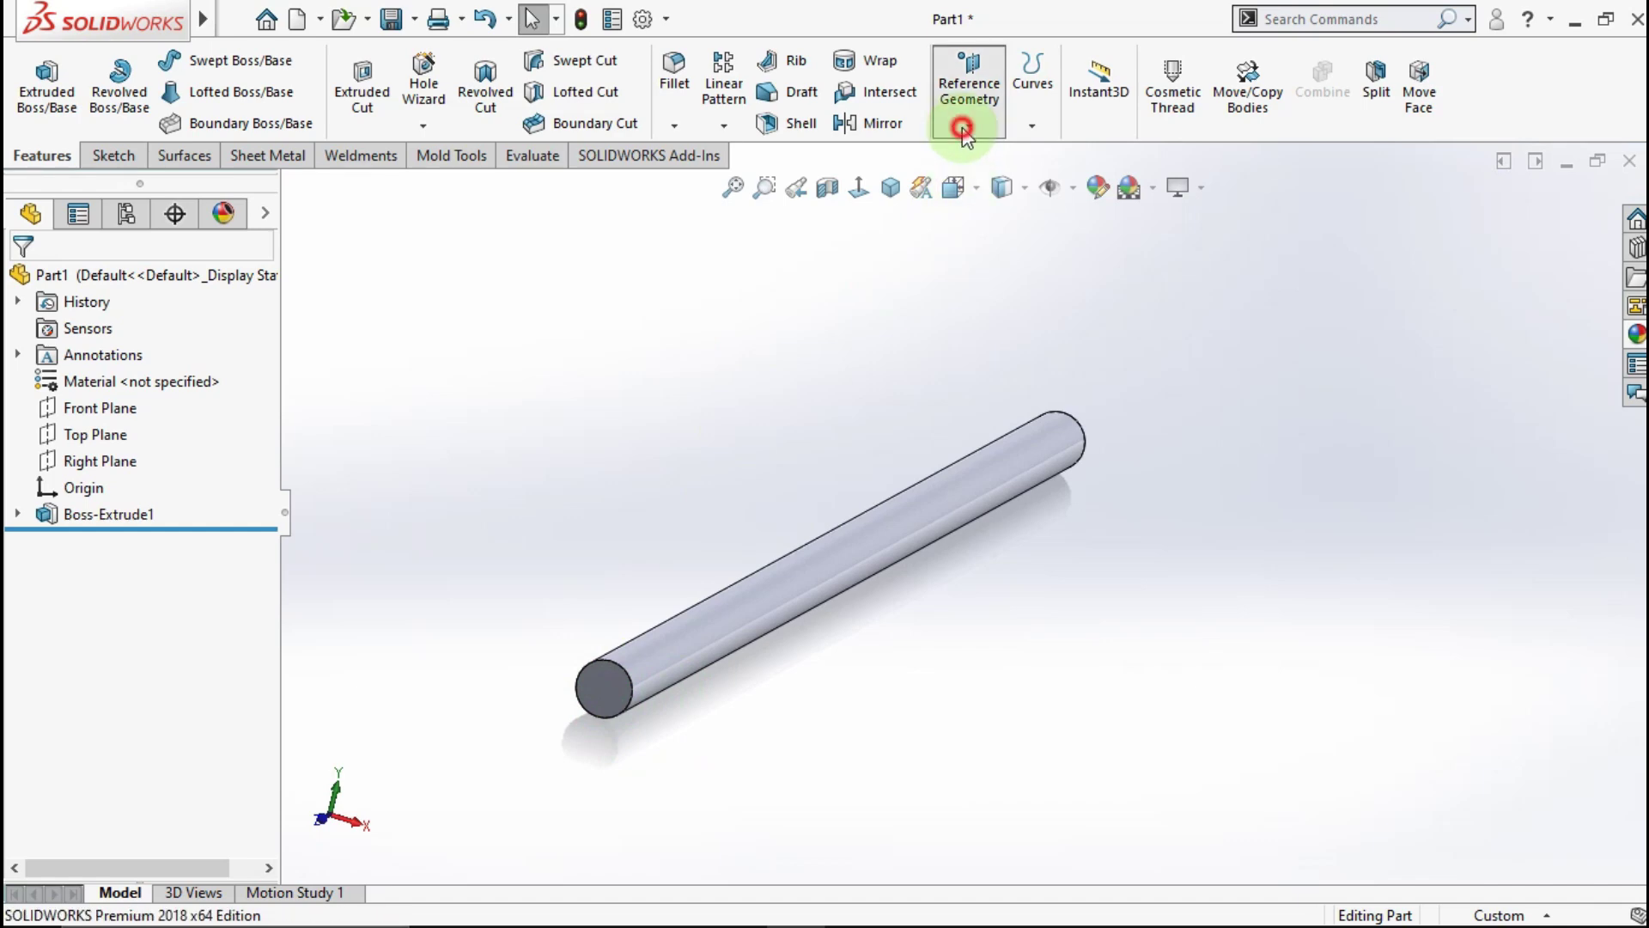
{"action": "left_click", "coordinate": [974, 156]}
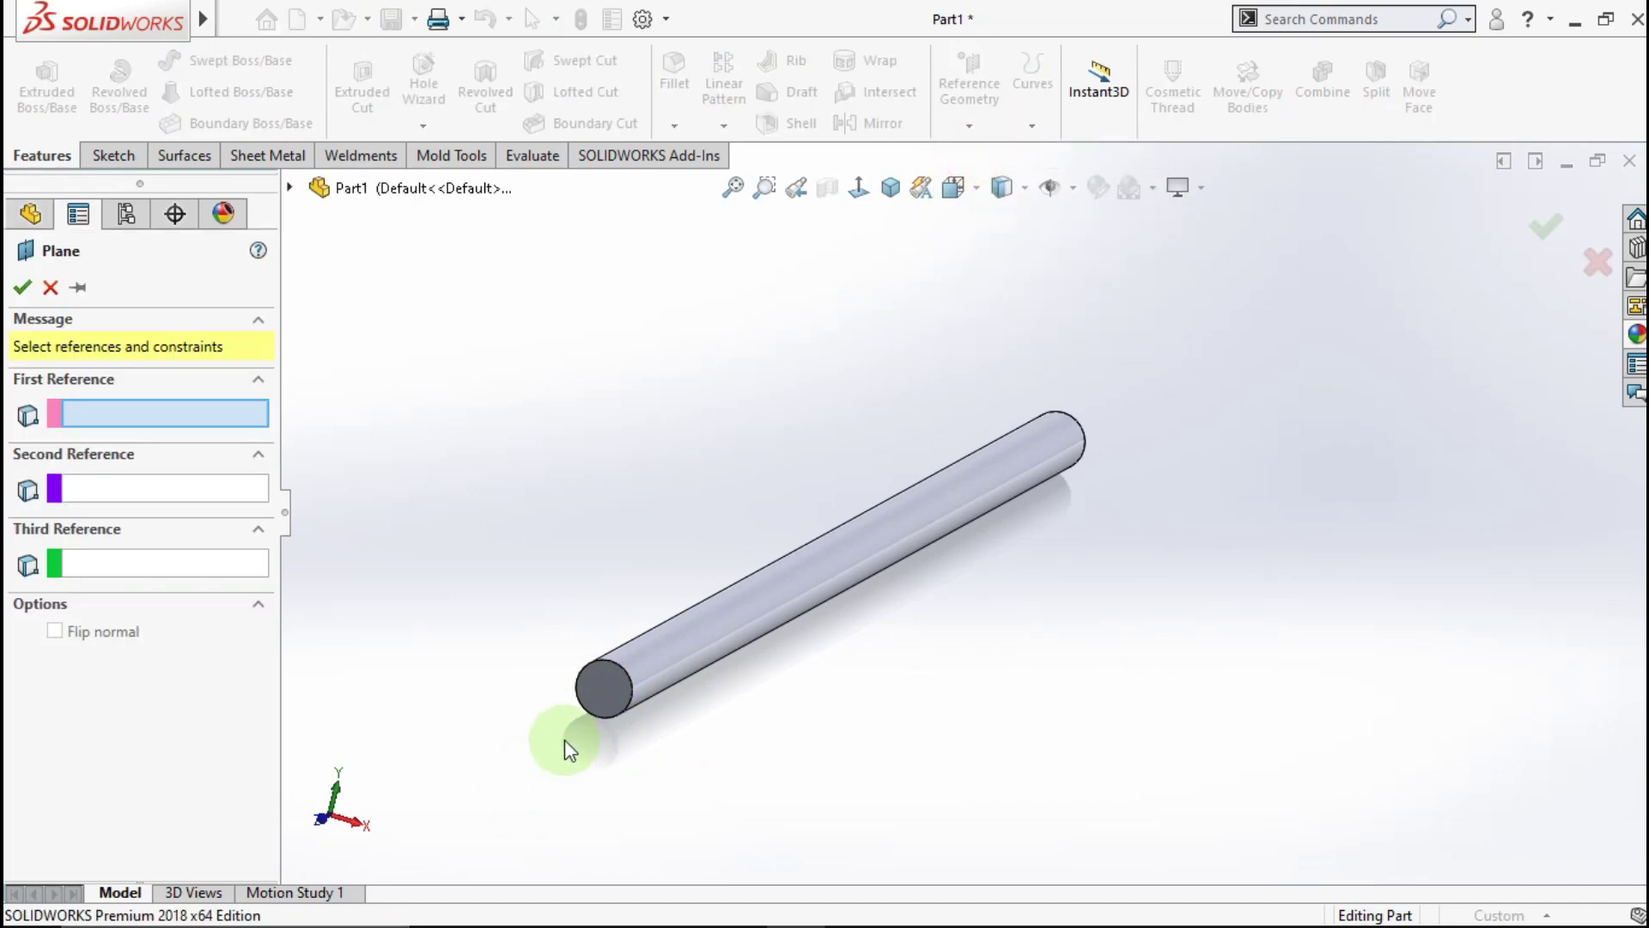
{"action": "left_click", "coordinate": [598, 695]}
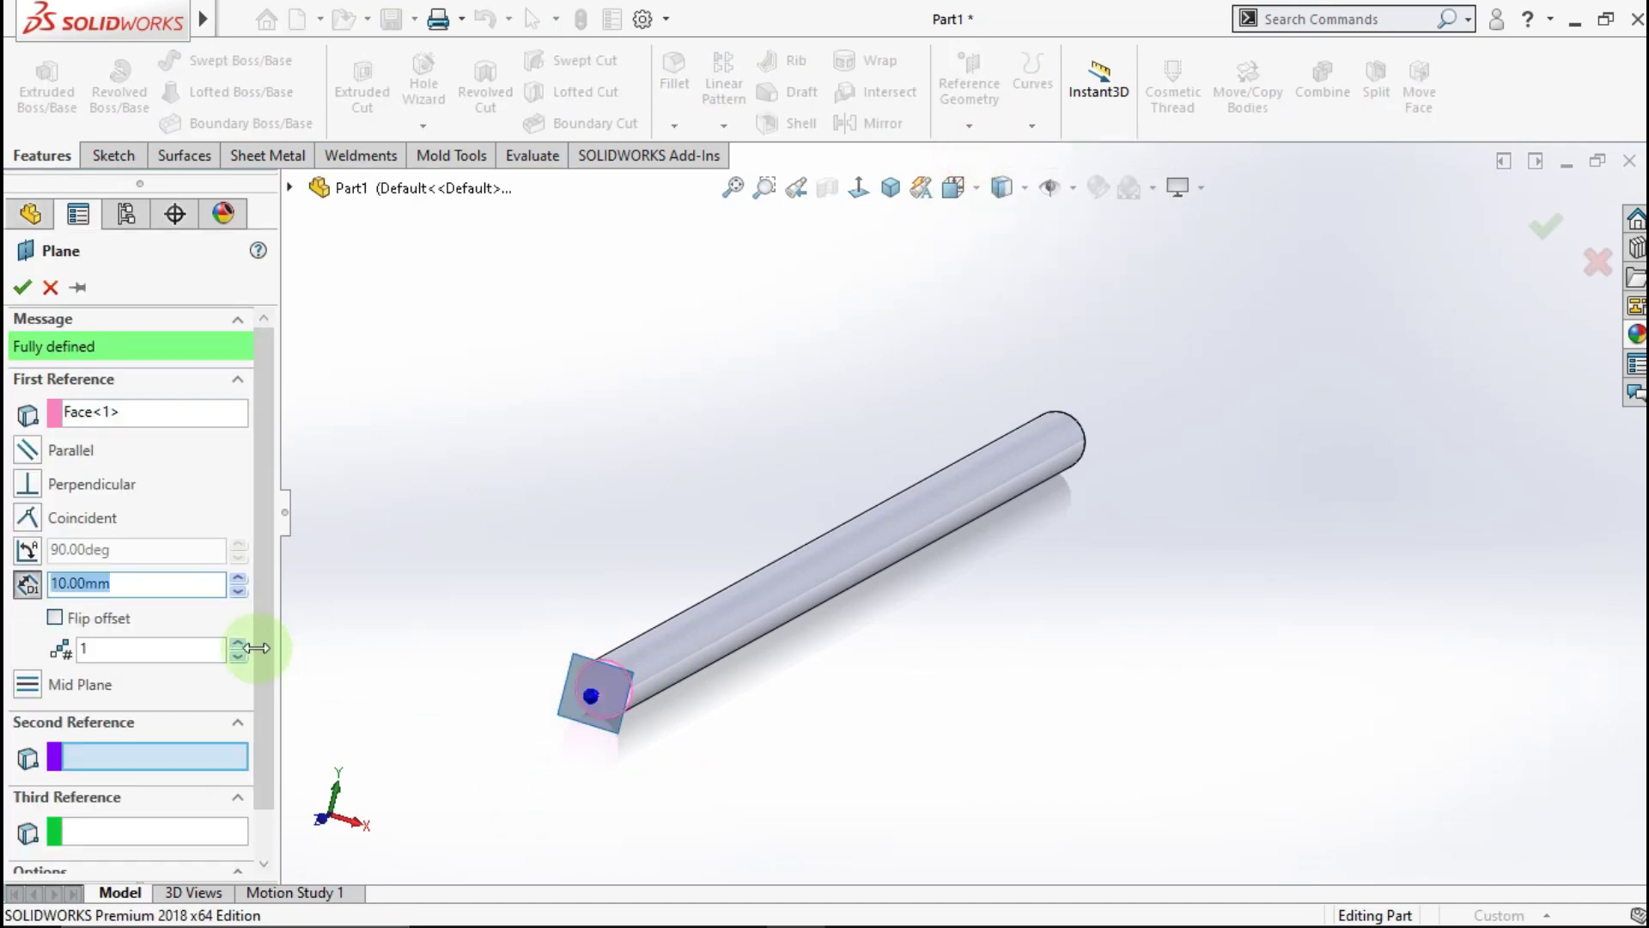
{"action": "left_click", "coordinate": [56, 619]}
{"action": "mouse_move", "coordinate": [571, 737]}
{"action": "middle_mouse_down"}
{"action": "mouse_move", "coordinate": [479, 765]}
{"action": "mouse_move", "coordinate": [99, 443]}
{"action": "middle_mouse_up"}
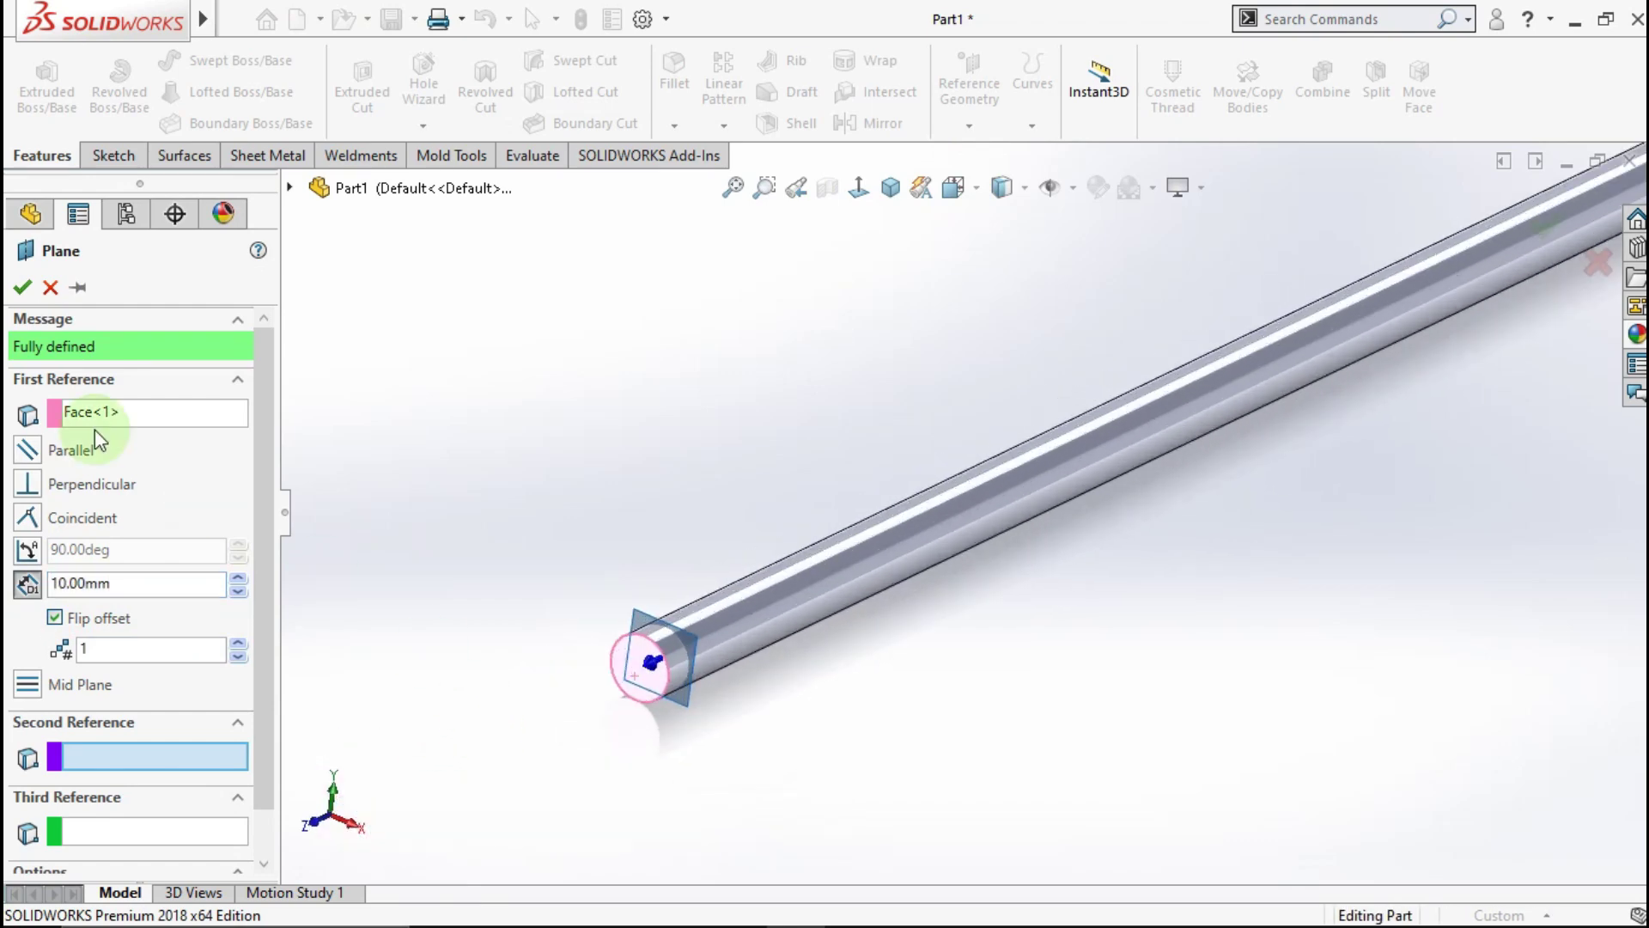
{"action": "left_click", "coordinate": [24, 287]}
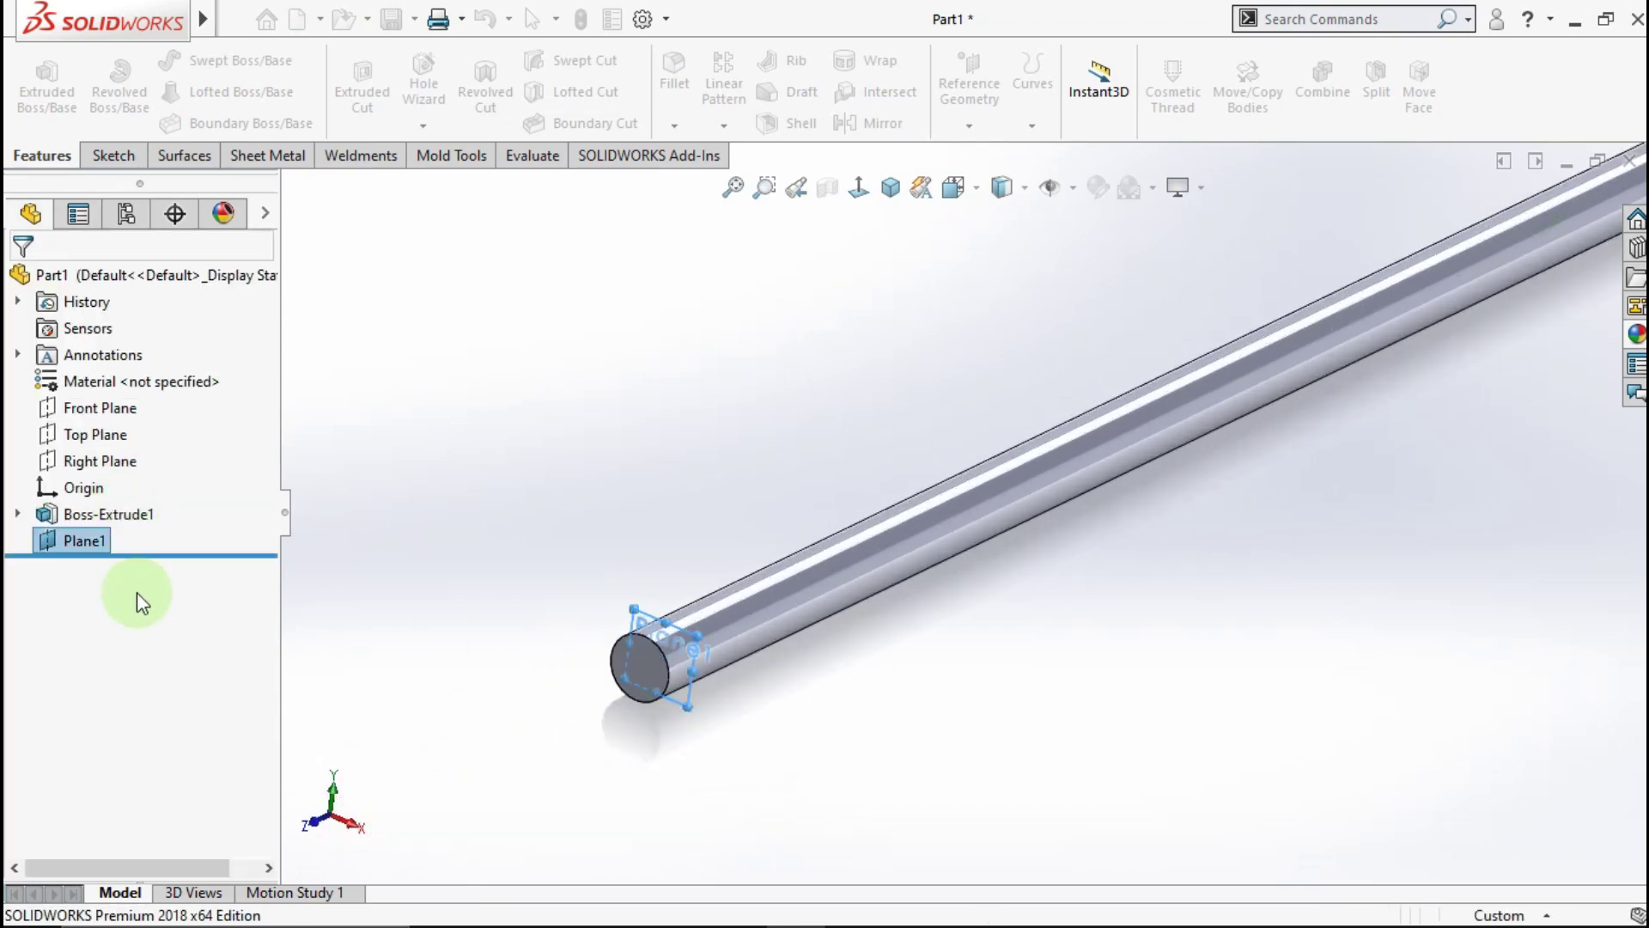
{"action": "left_click", "coordinate": [88, 541]}
Convert the rod's circular end edge into a Ø20 mm circle in a new sketch on Plane1.
{"action": "right_click", "coordinate": [91, 550]}
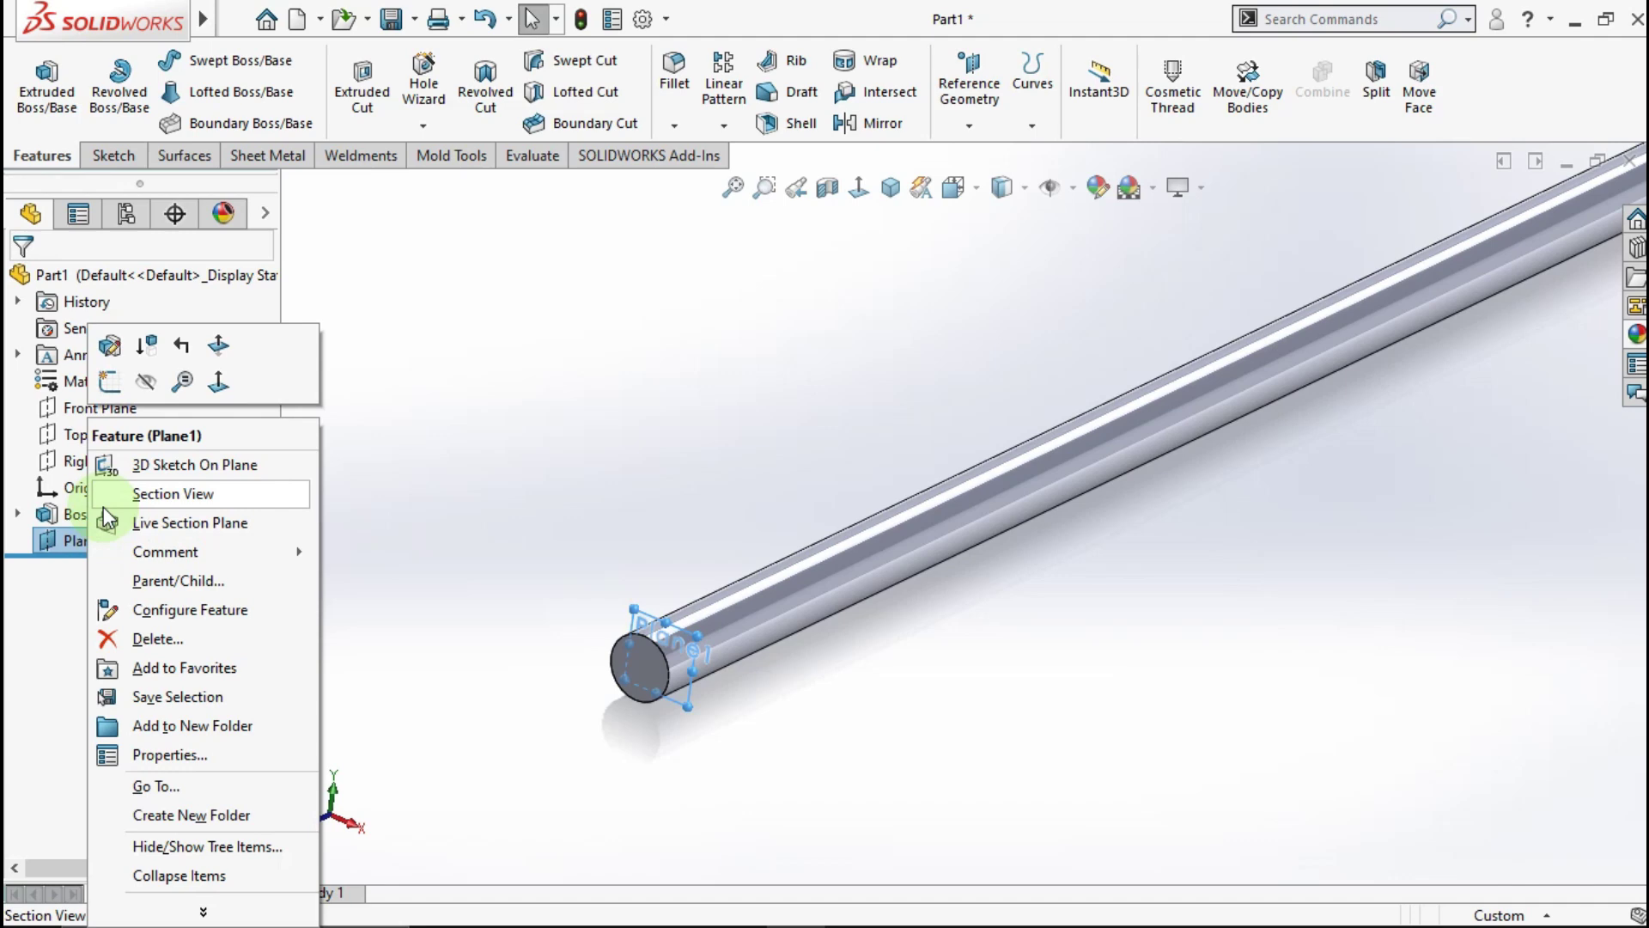
{"action": "left_click", "coordinate": [113, 393]}
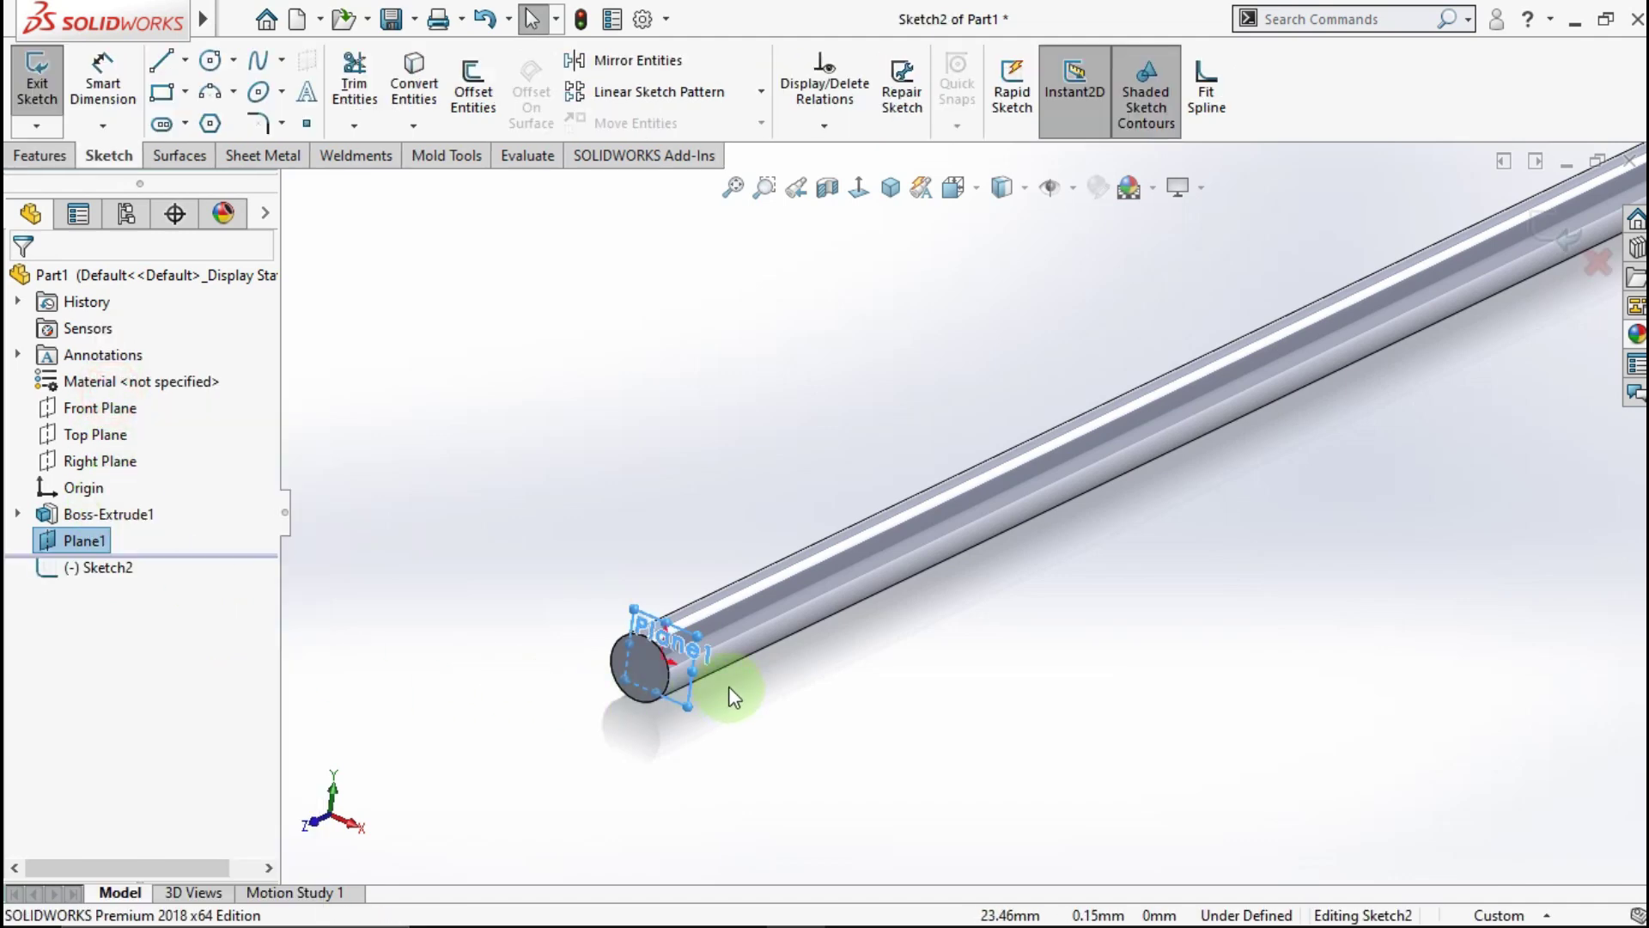
{"action": "scroll", "coordinate": [728, 696], "scroll_direction": "down", "scroll_amount": 3}
{"action": "left_click", "coordinate": [665, 616]}
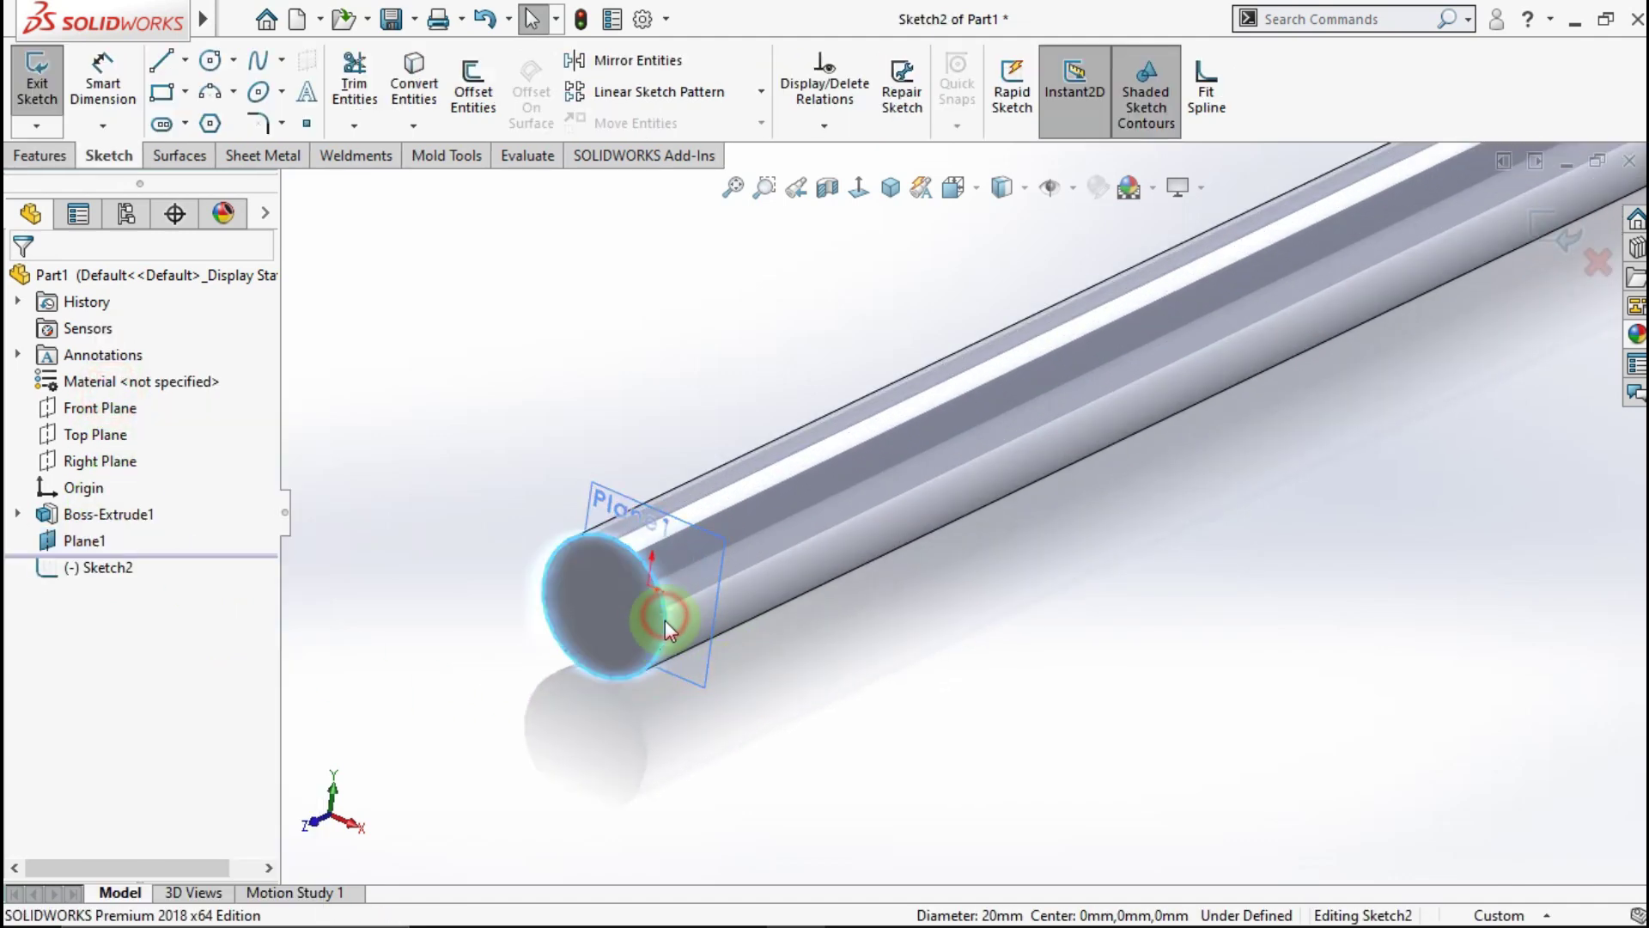
{"action": "left_click", "coordinate": [427, 102]}
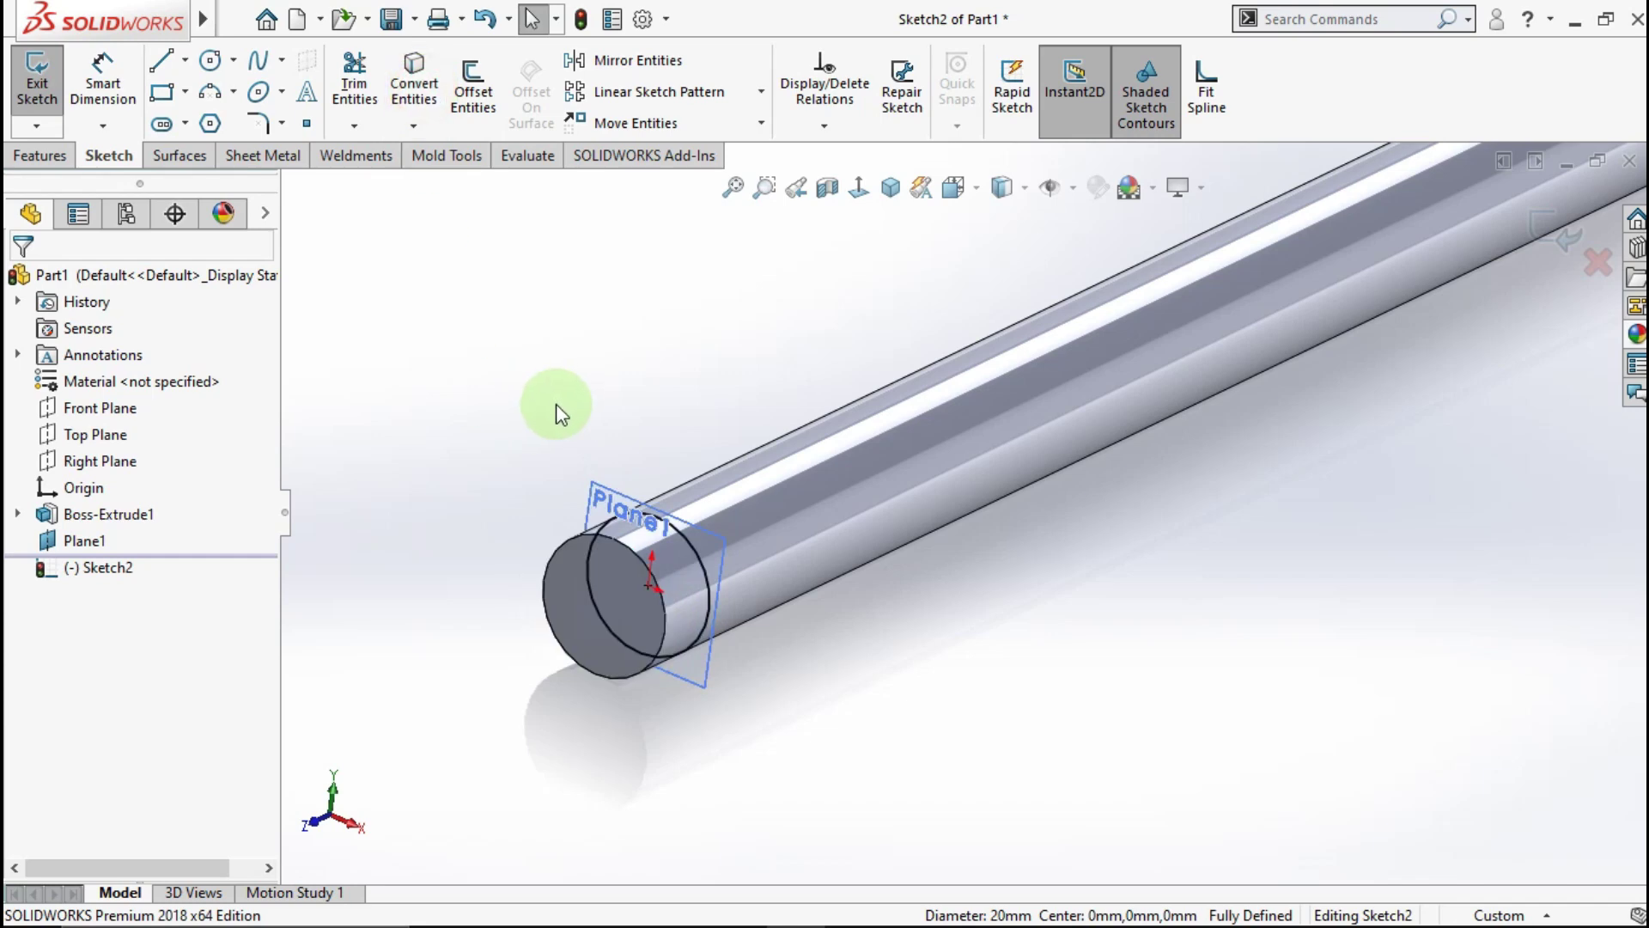
{"action": "left_click", "coordinate": [58, 164]}
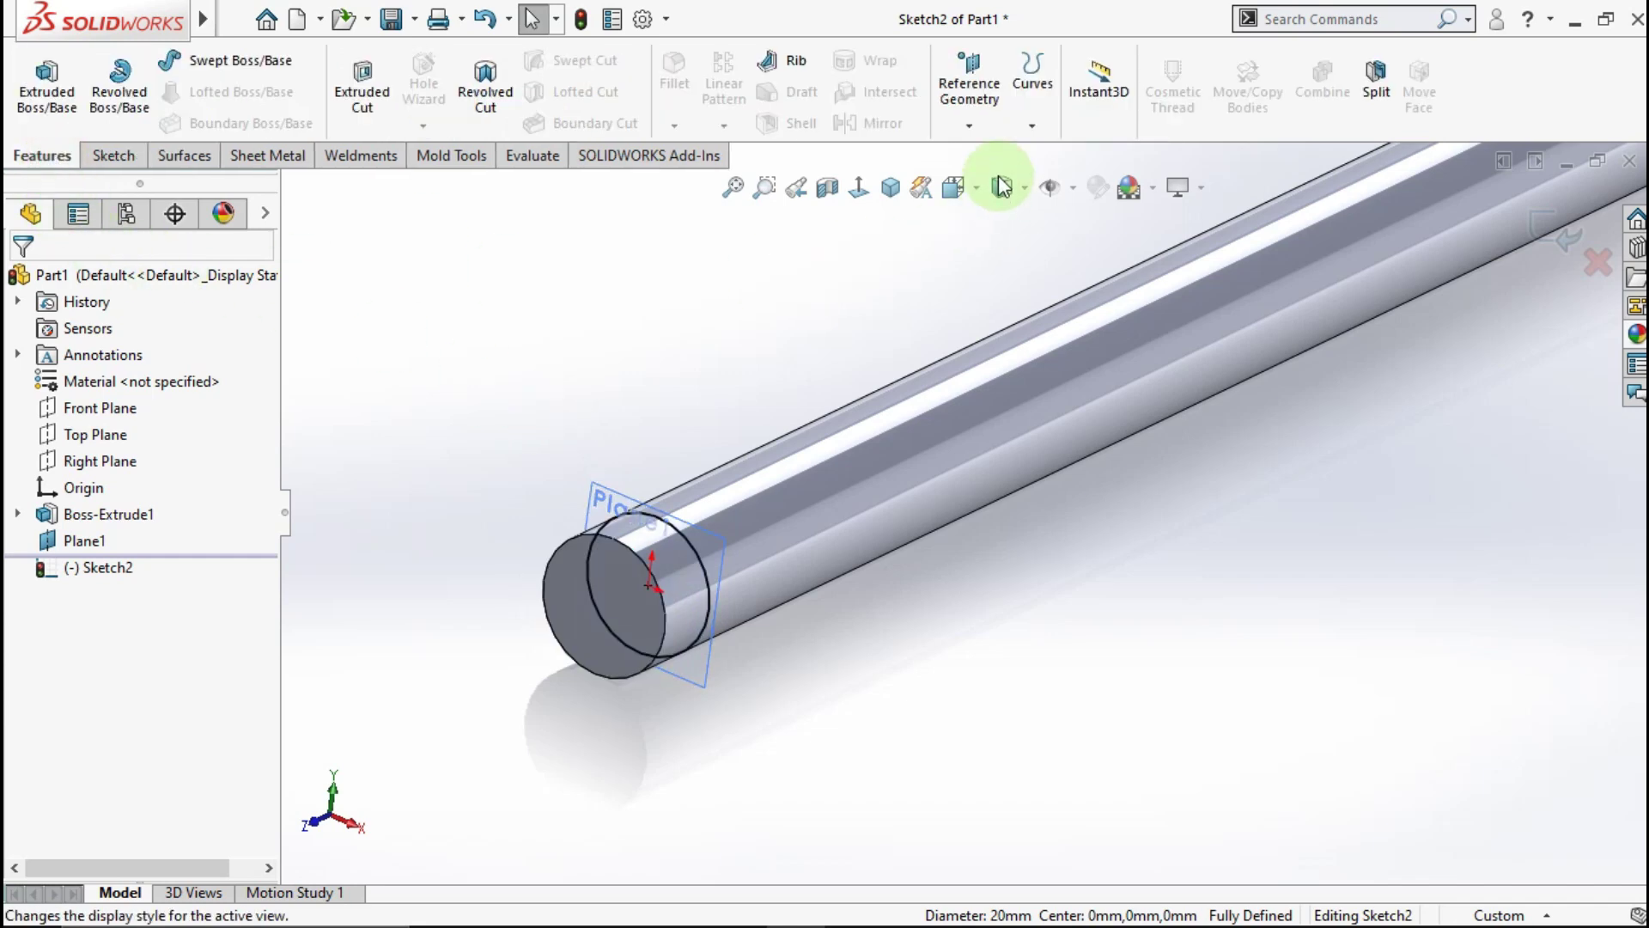
{"action": "left_click", "coordinate": [1033, 130]}
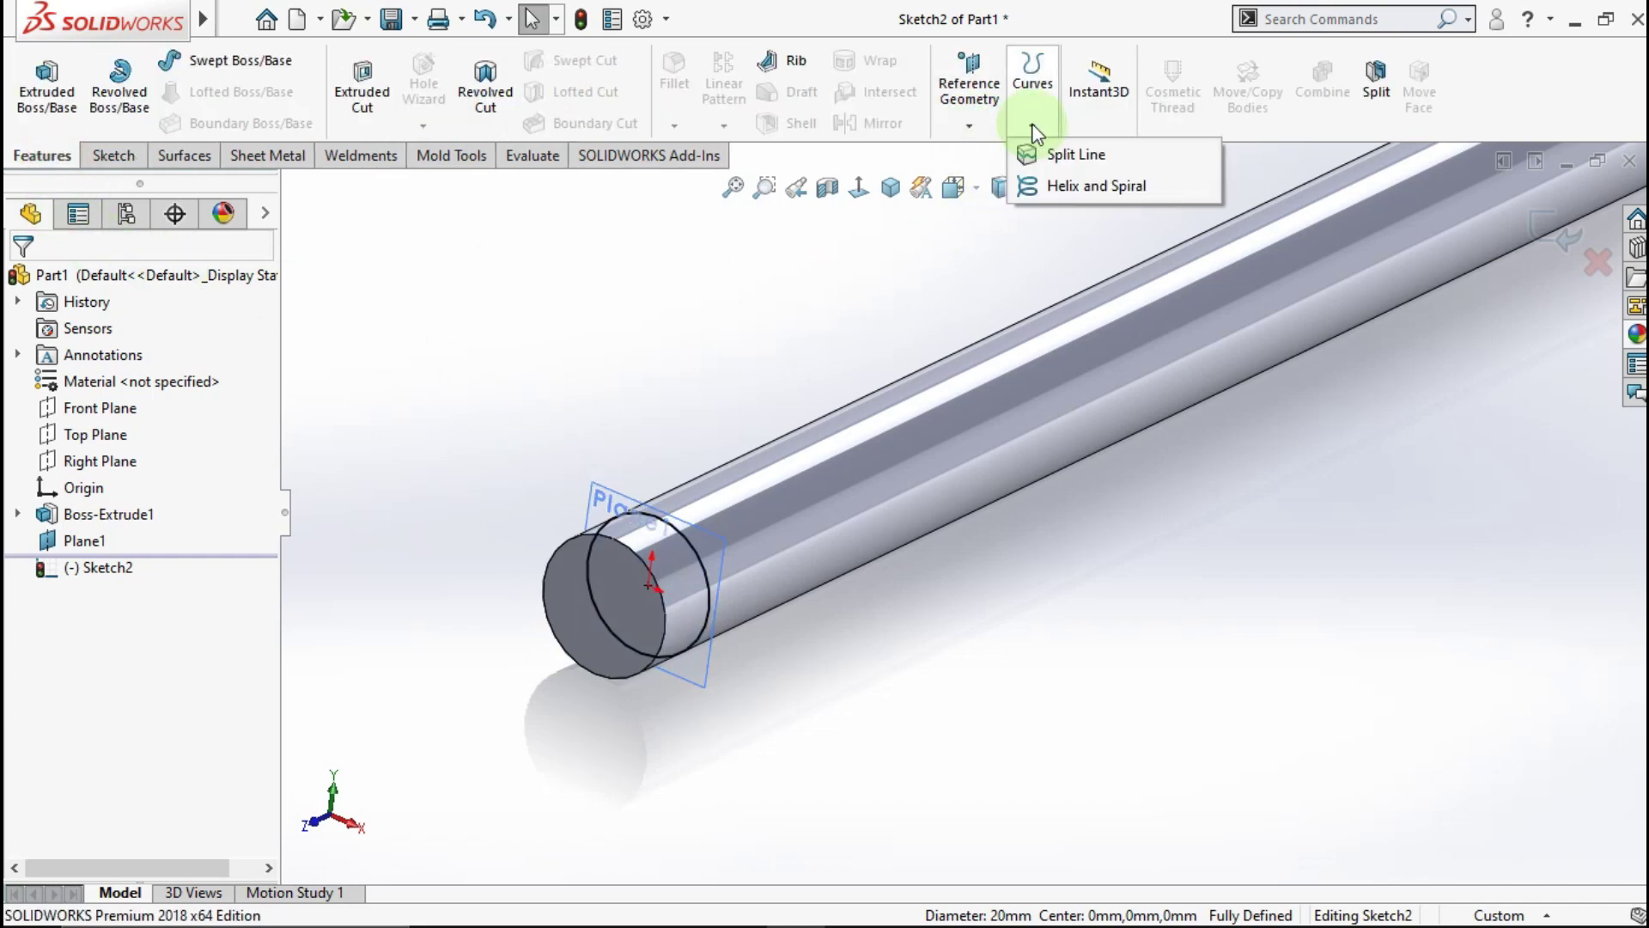
Create a helix on Sketch2's circle: 65 mm pitch, 1 revolution, 180° start, clockwise.
{"action": "left_click", "coordinate": [1074, 186]}
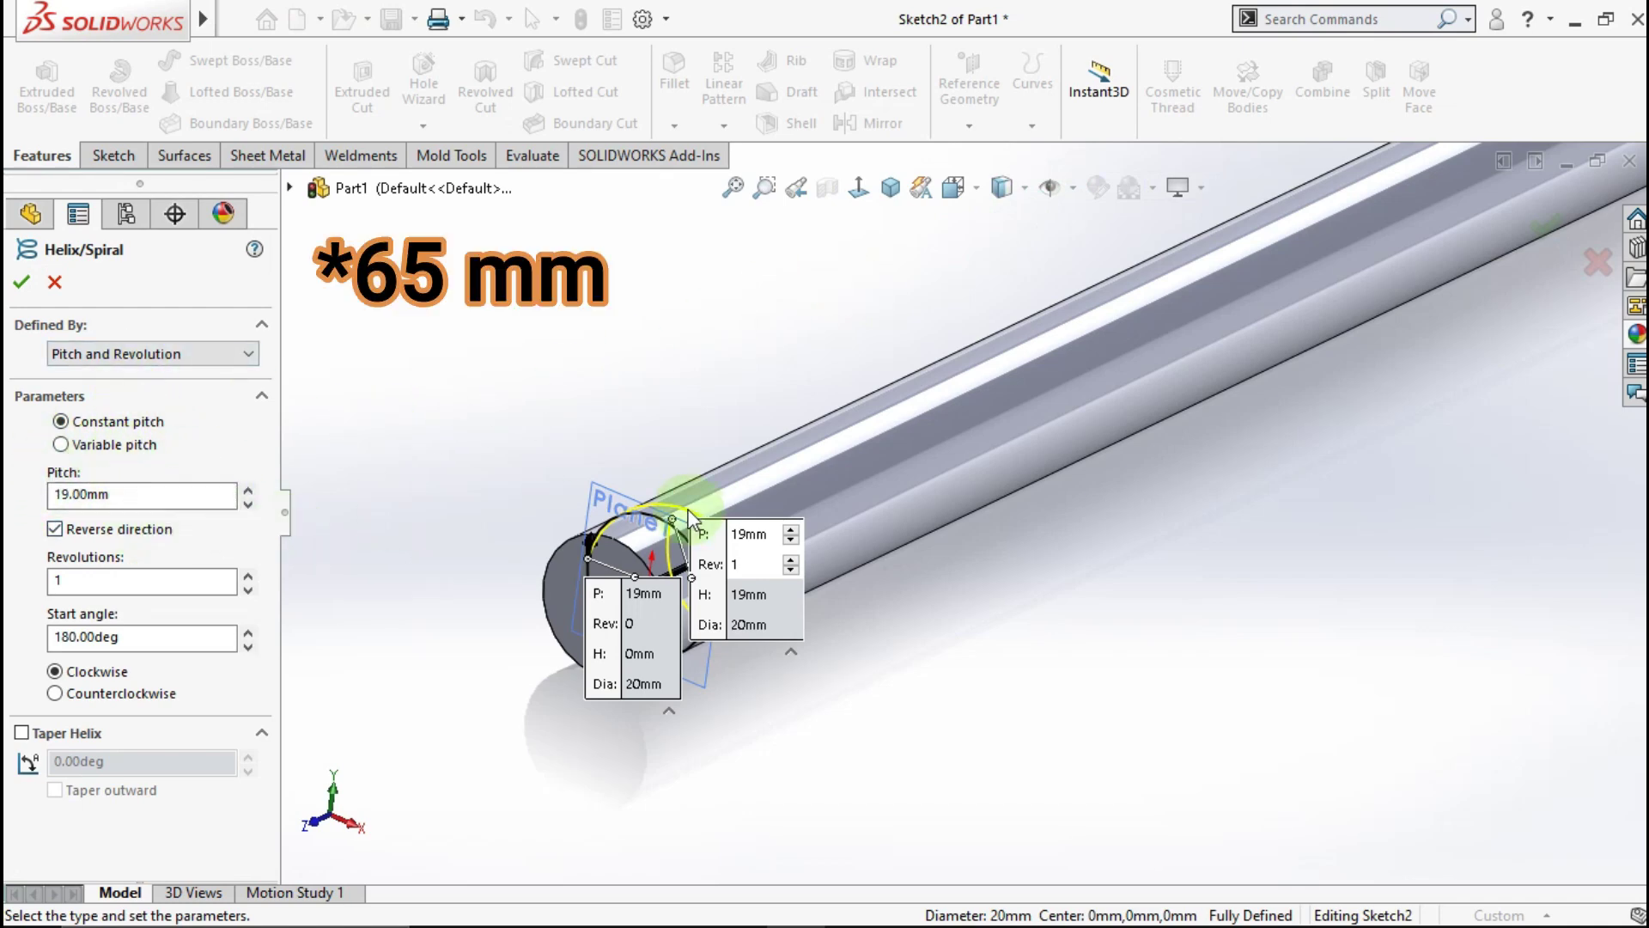
{"action": "middle_click_drag", "start_coordinate": [689, 515], "coordinate": [670, 549]}
{"action": "left_click", "coordinate": [175, 499]}
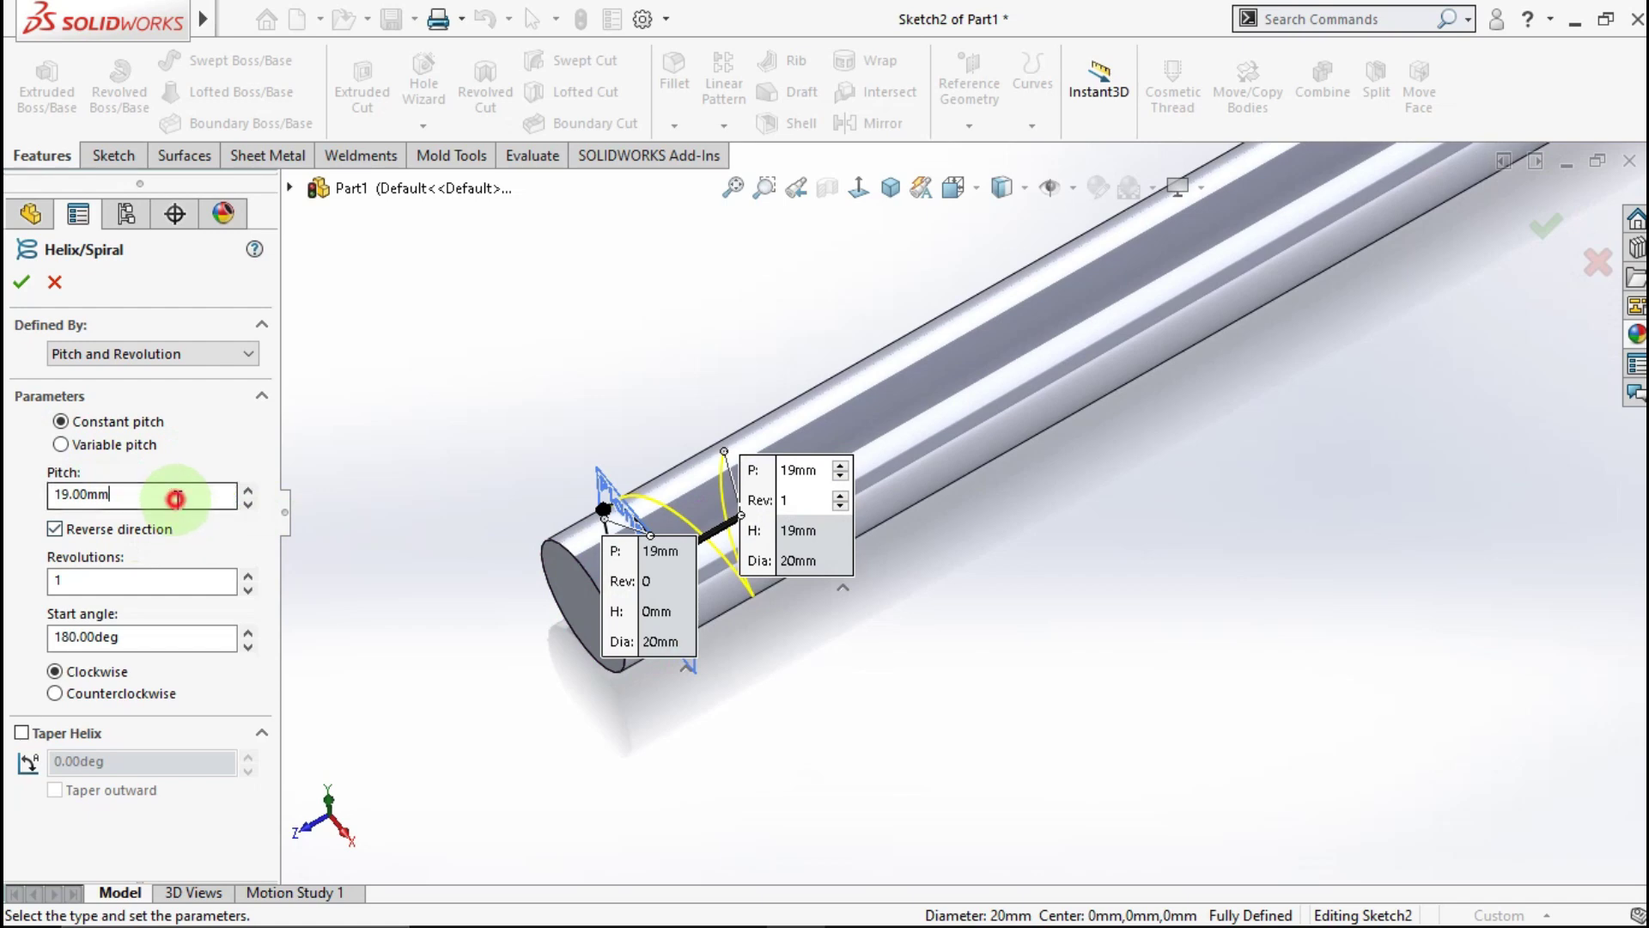
{"action": "type", "text": "65"}
{"action": "left_click", "coordinate": [533, 373]}
{"action": "scroll", "coordinate": [673, 443], "scroll_direction": "up", "scroll_amount": 3}
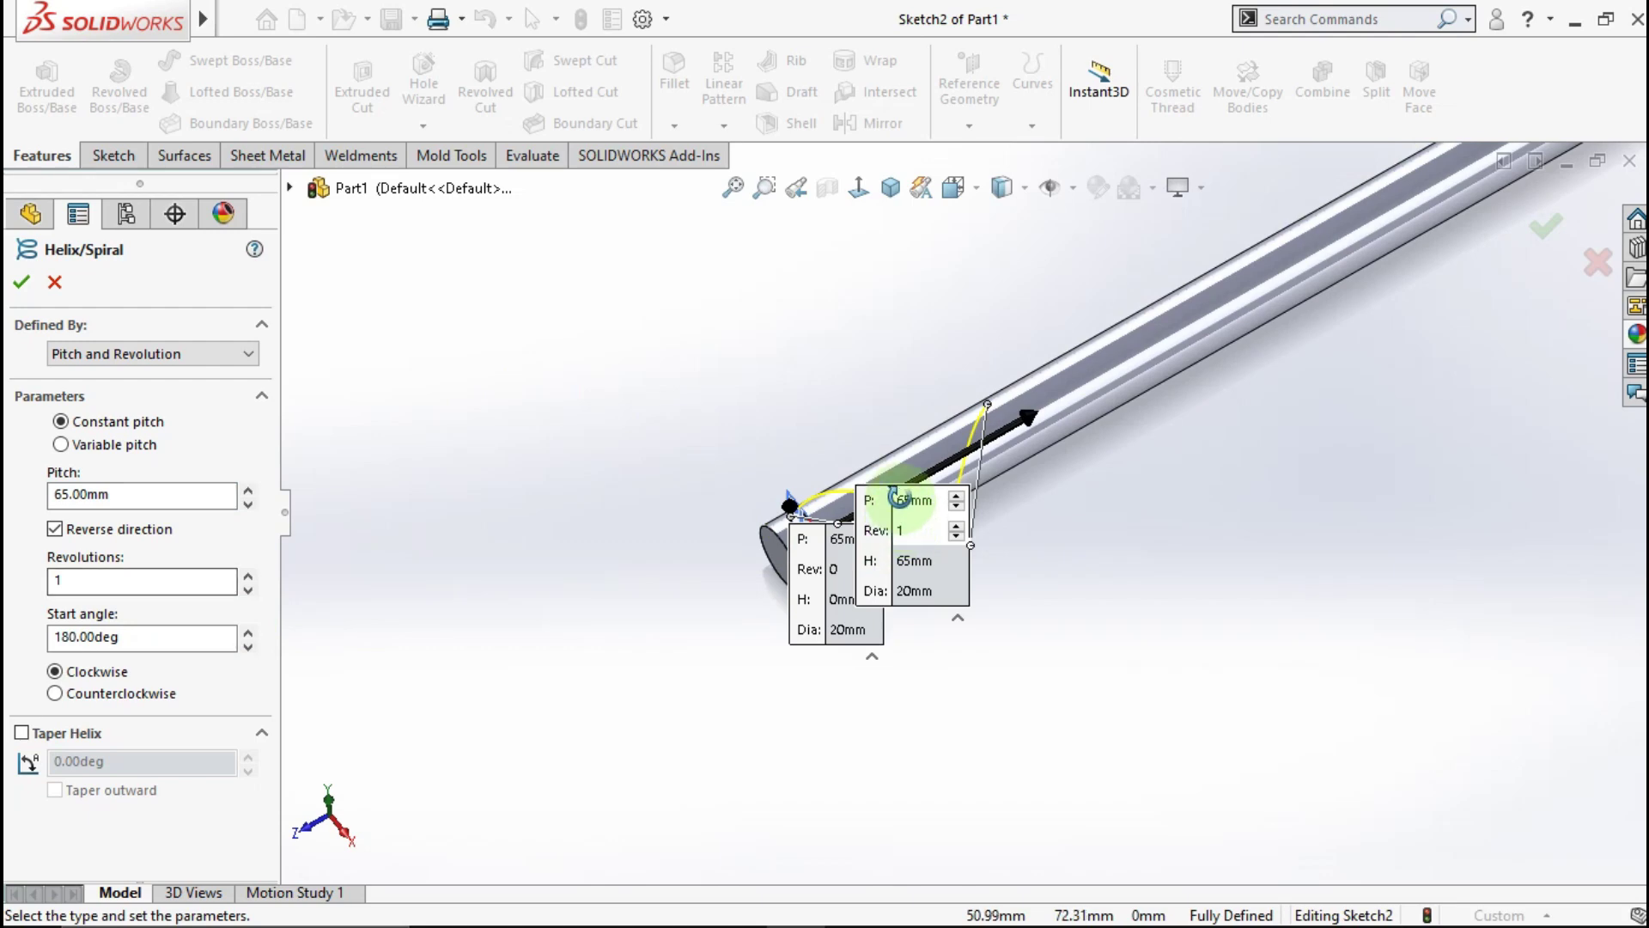
{"action": "mouse_move", "coordinate": [901, 499]}
{"action": "middle_mouse_down"}
{"action": "mouse_move", "coordinate": [843, 324]}
{"action": "mouse_move", "coordinate": [877, 434]}
{"action": "mouse_move", "coordinate": [869, 507]}
{"action": "middle_mouse_up"}
{"action": "left_click", "coordinate": [144, 622]}
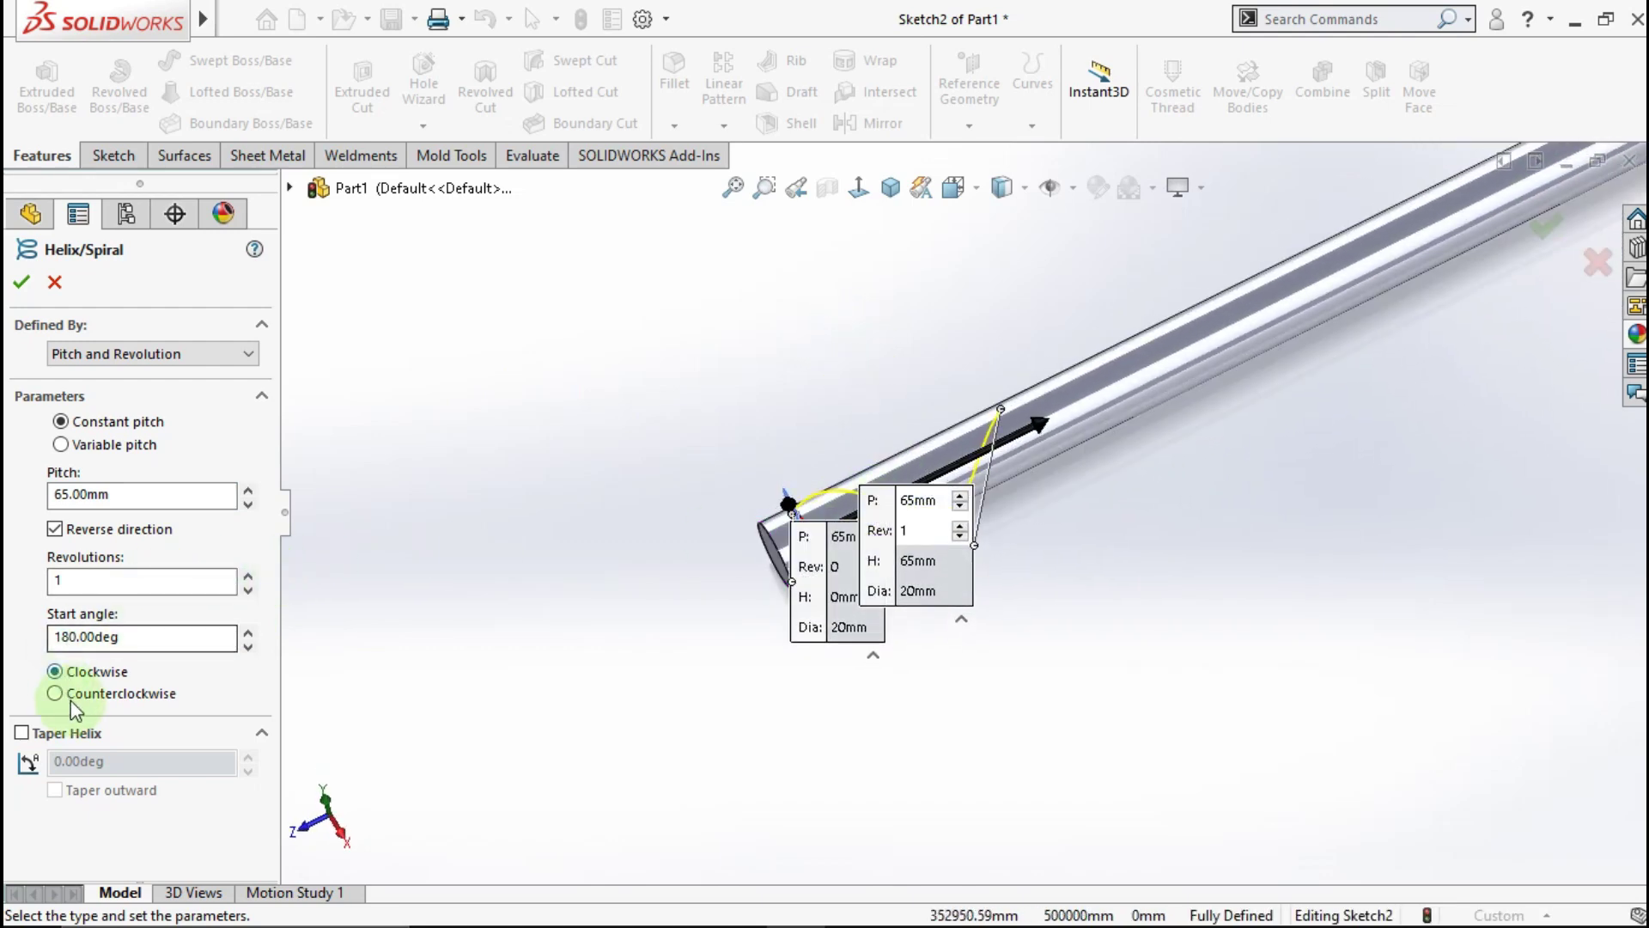
{"action": "left_click", "coordinate": [21, 282]}
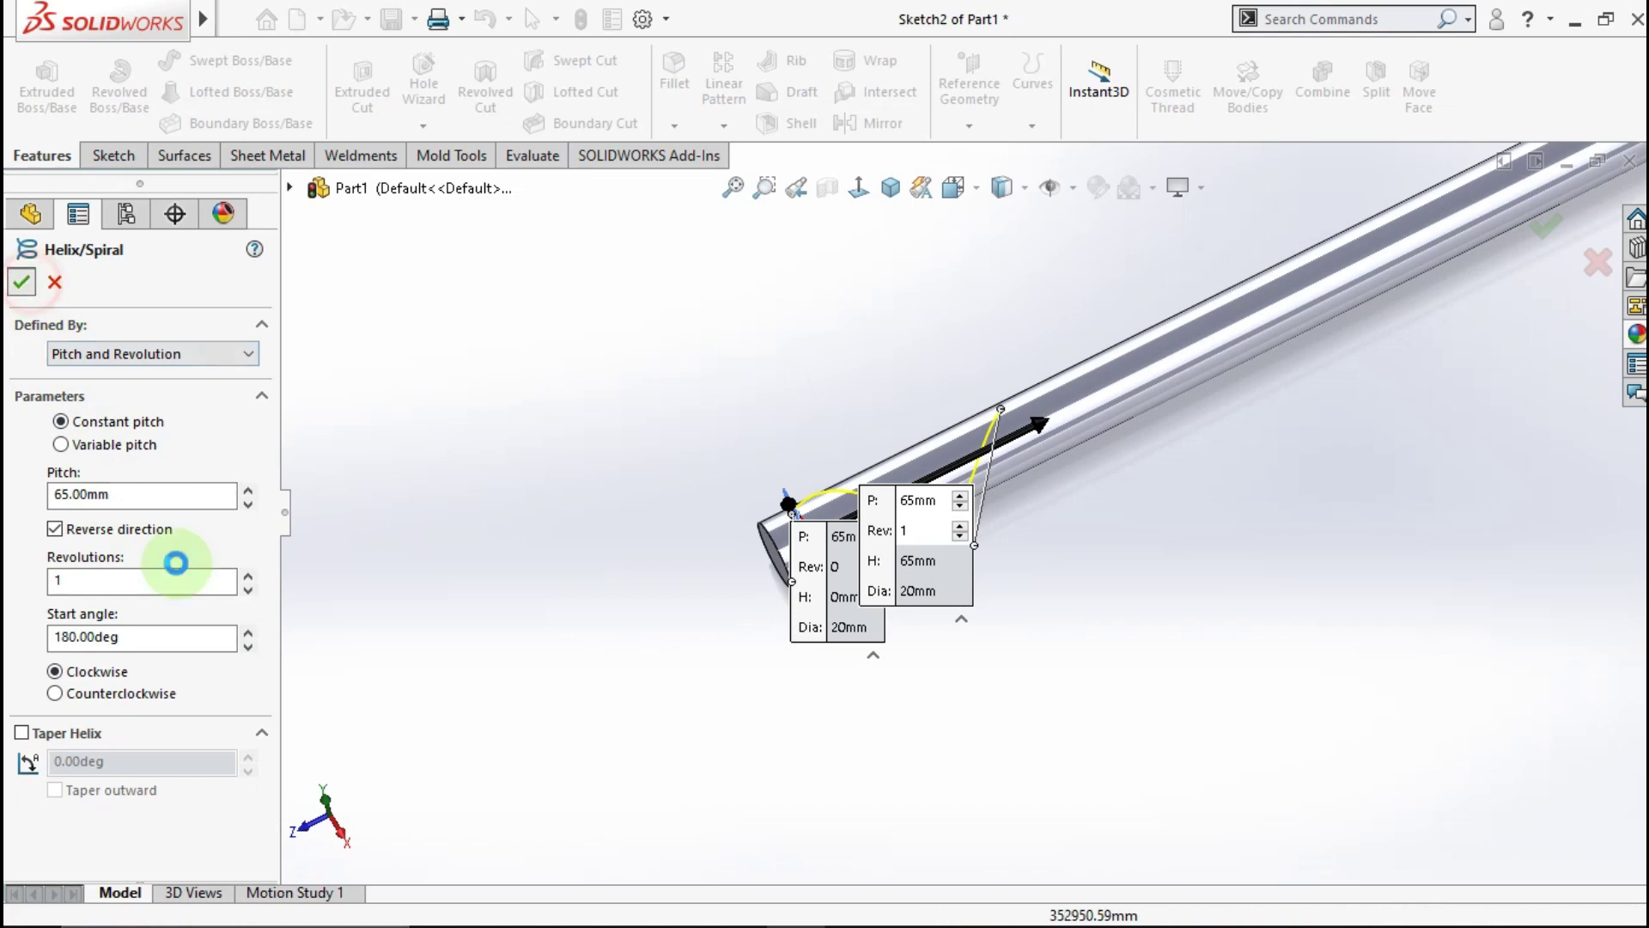
Hide Plane1.
{"action": "left_click", "coordinate": [389, 564]}
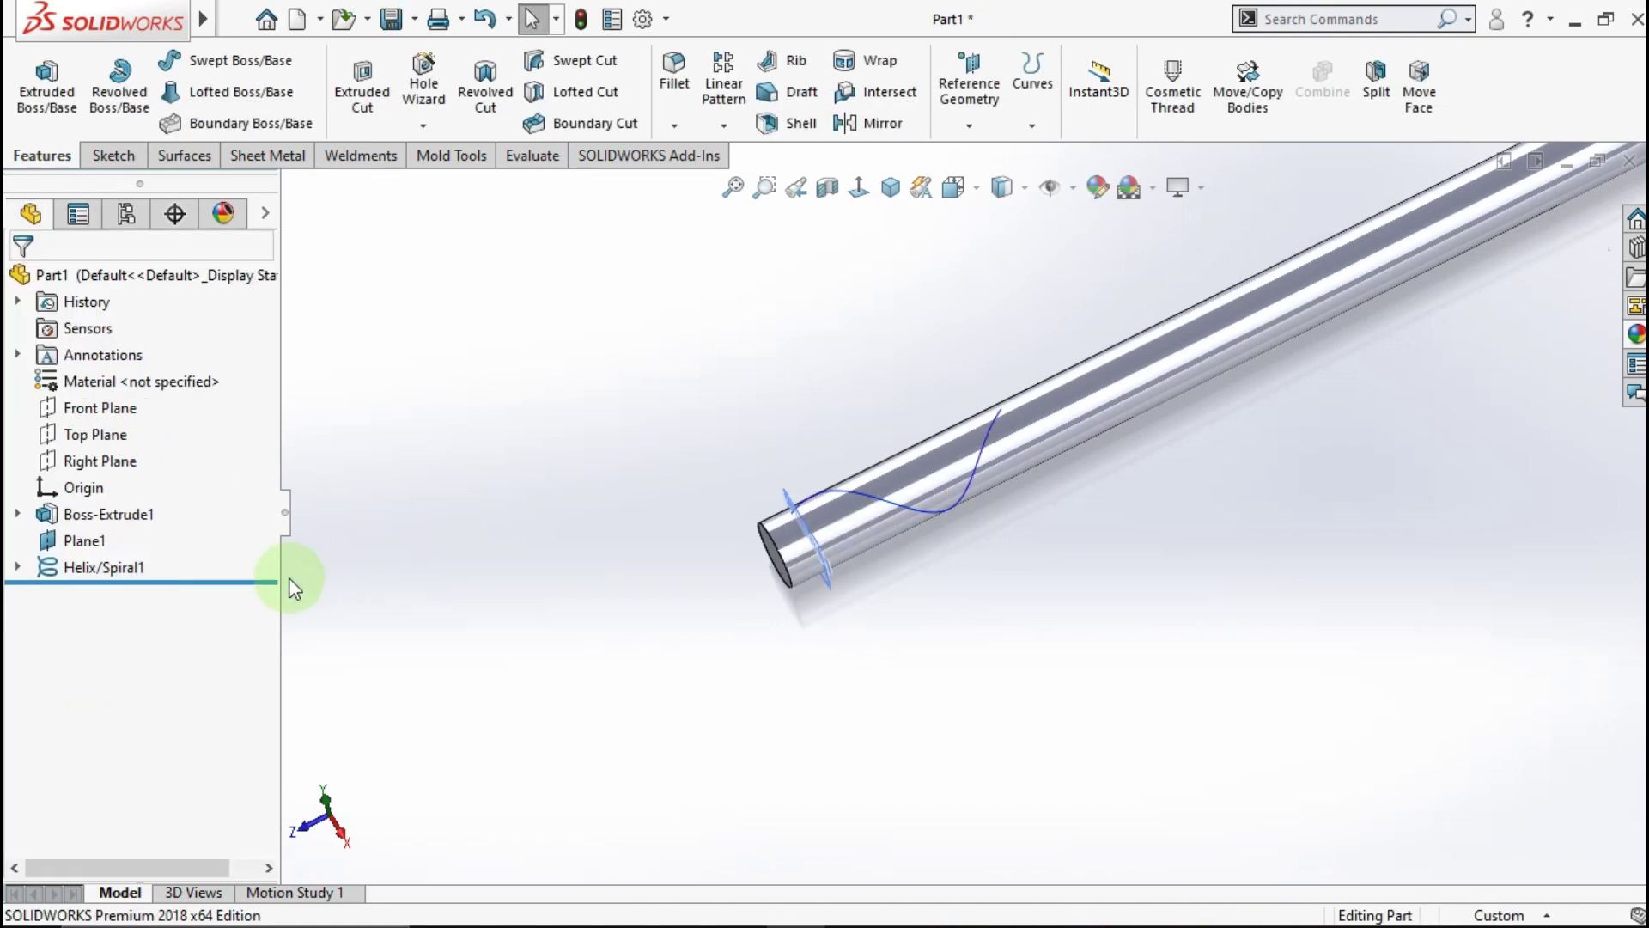
{"action": "middle_click_drag", "start_coordinate": [753, 487], "coordinate": [780, 376]}
{"action": "scroll", "coordinate": [655, 738], "scroll_direction": "down", "scroll_amount": 5}
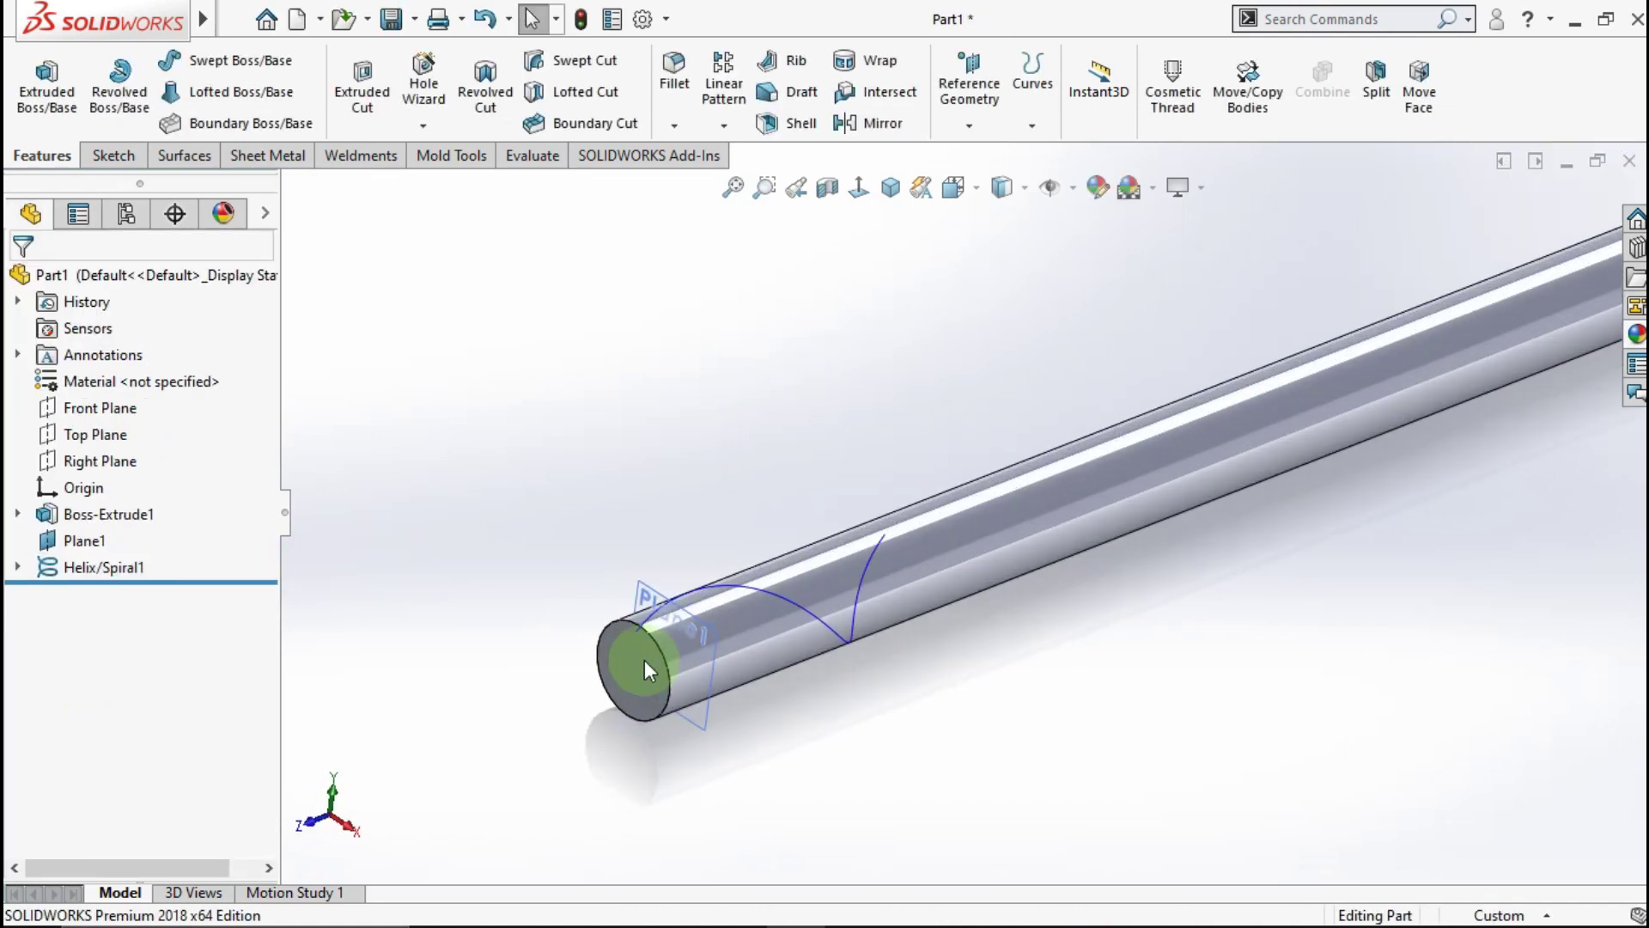
{"action": "right_click", "coordinate": [92, 554]}
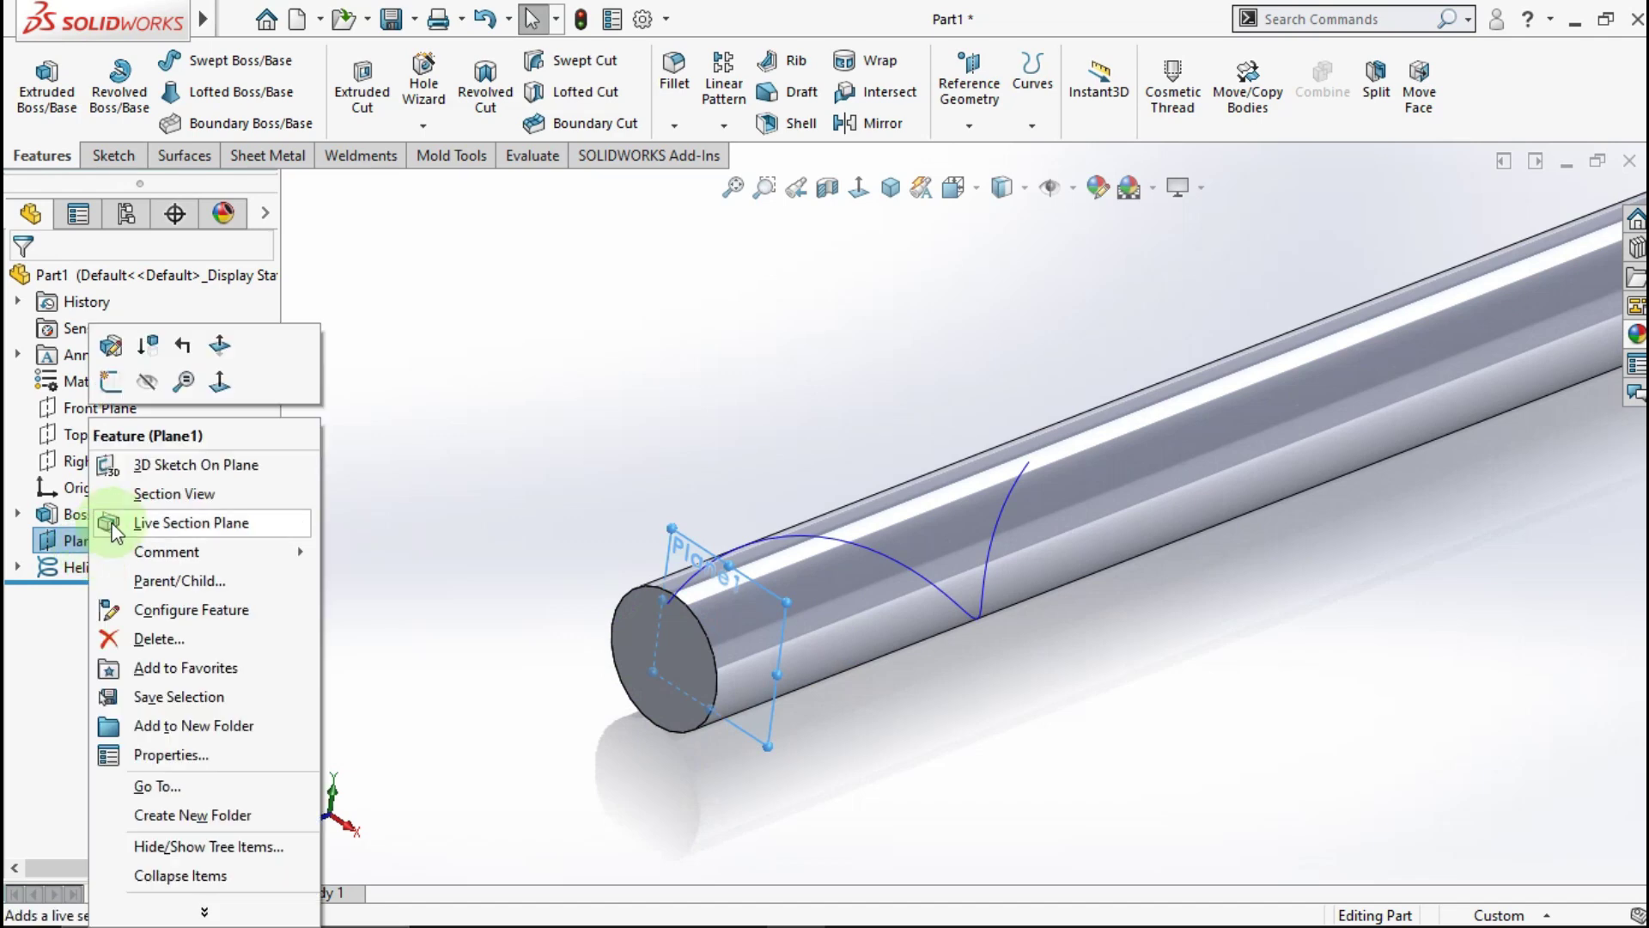
{"action": "left_click", "coordinate": [146, 386]}
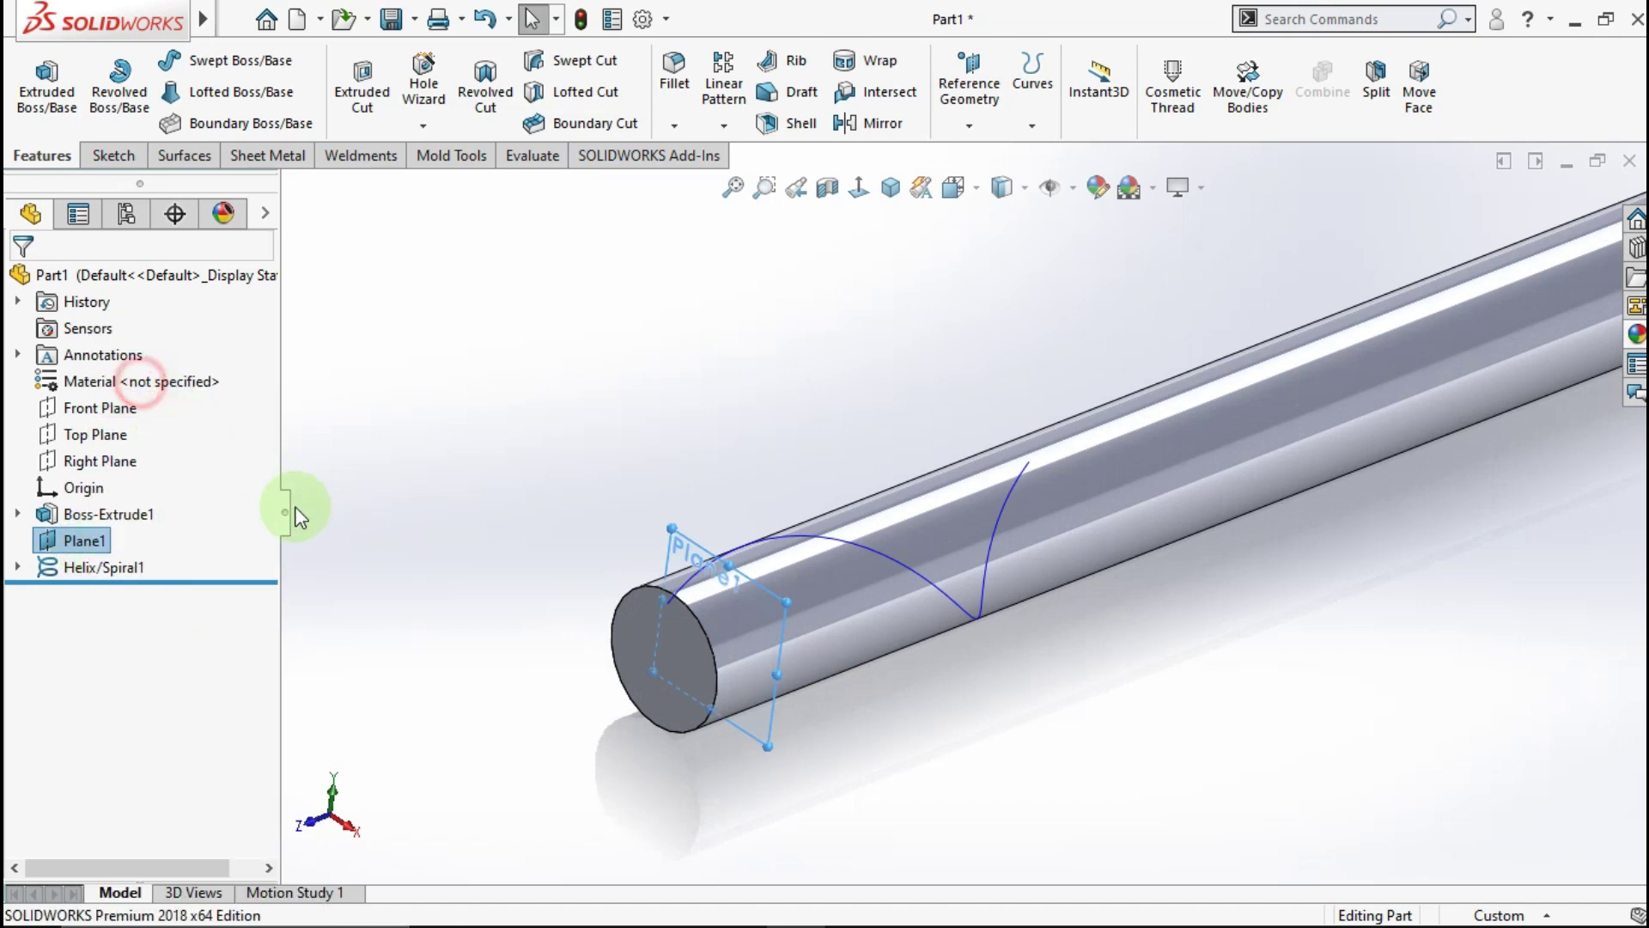
{"action": "middle_click_drag", "start_coordinate": [460, 501], "coordinate": [713, 635]}
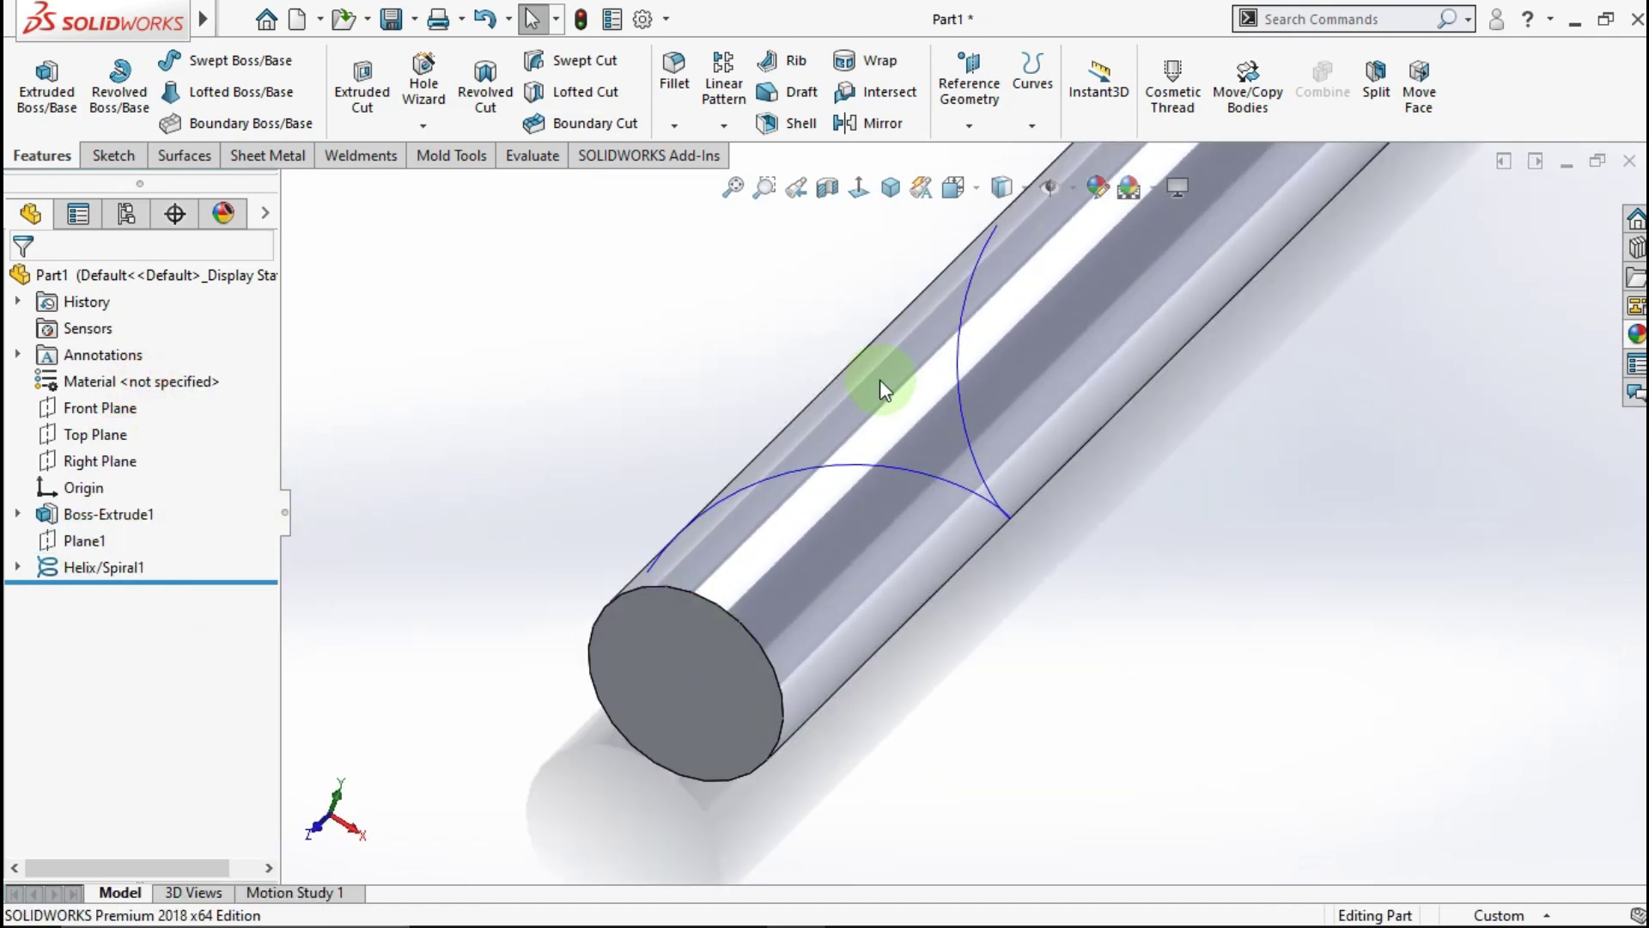
Create Plane2 through the helix start point, perpendicular to the helix curve.
{"action": "left_click", "coordinate": [971, 125]}
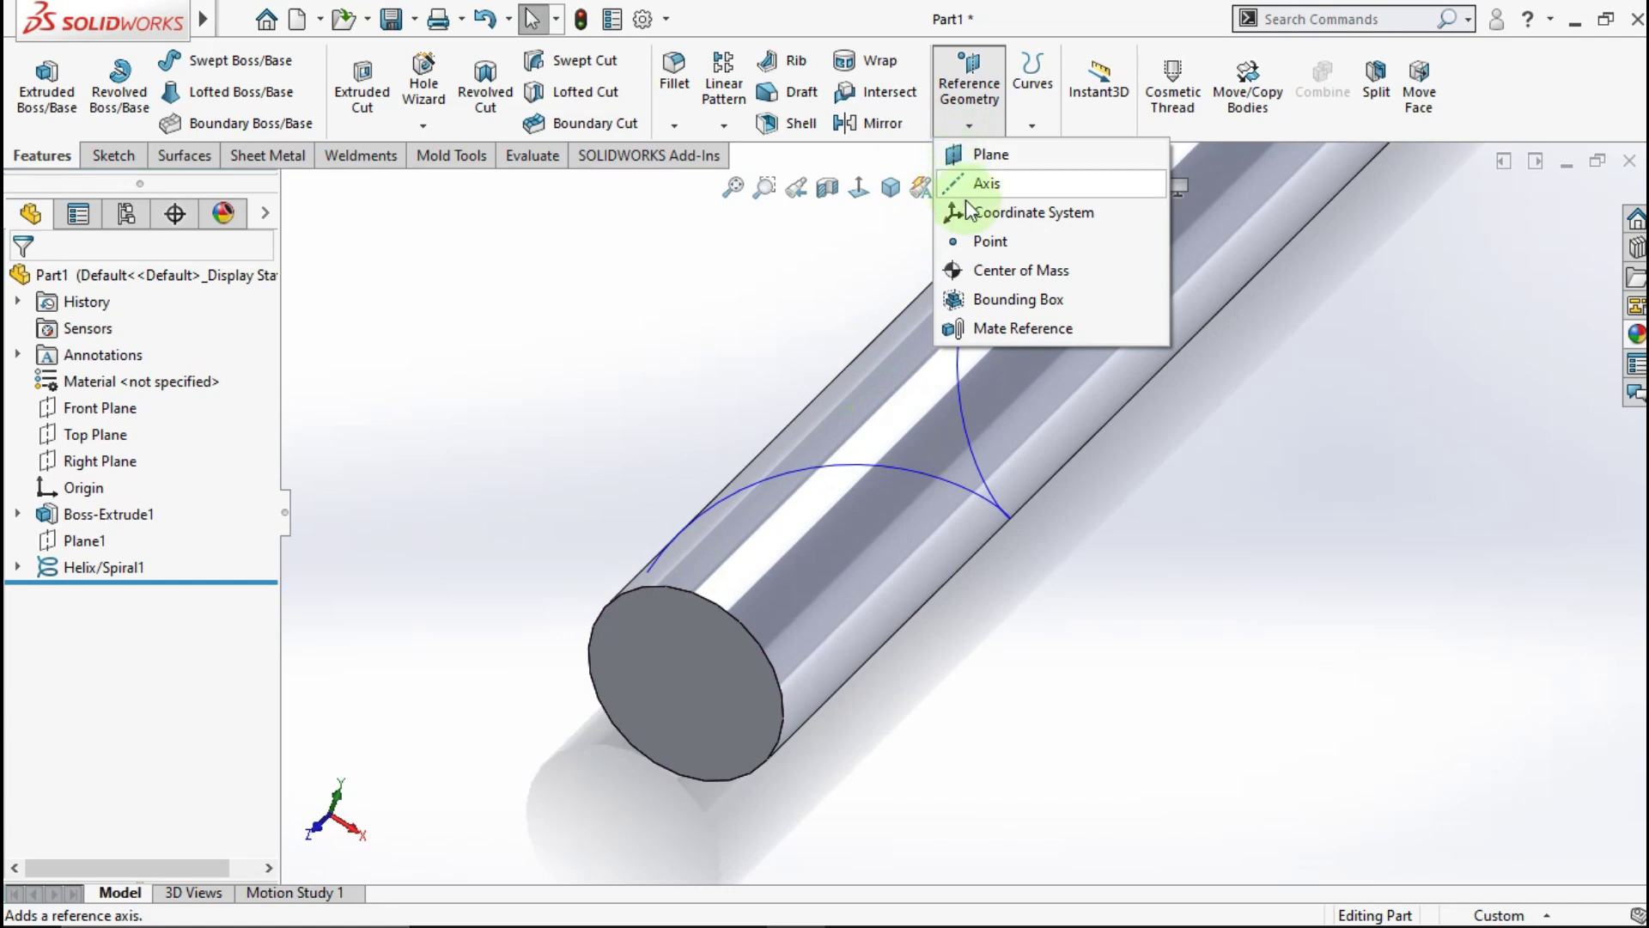
{"action": "left_click", "coordinate": [979, 160]}
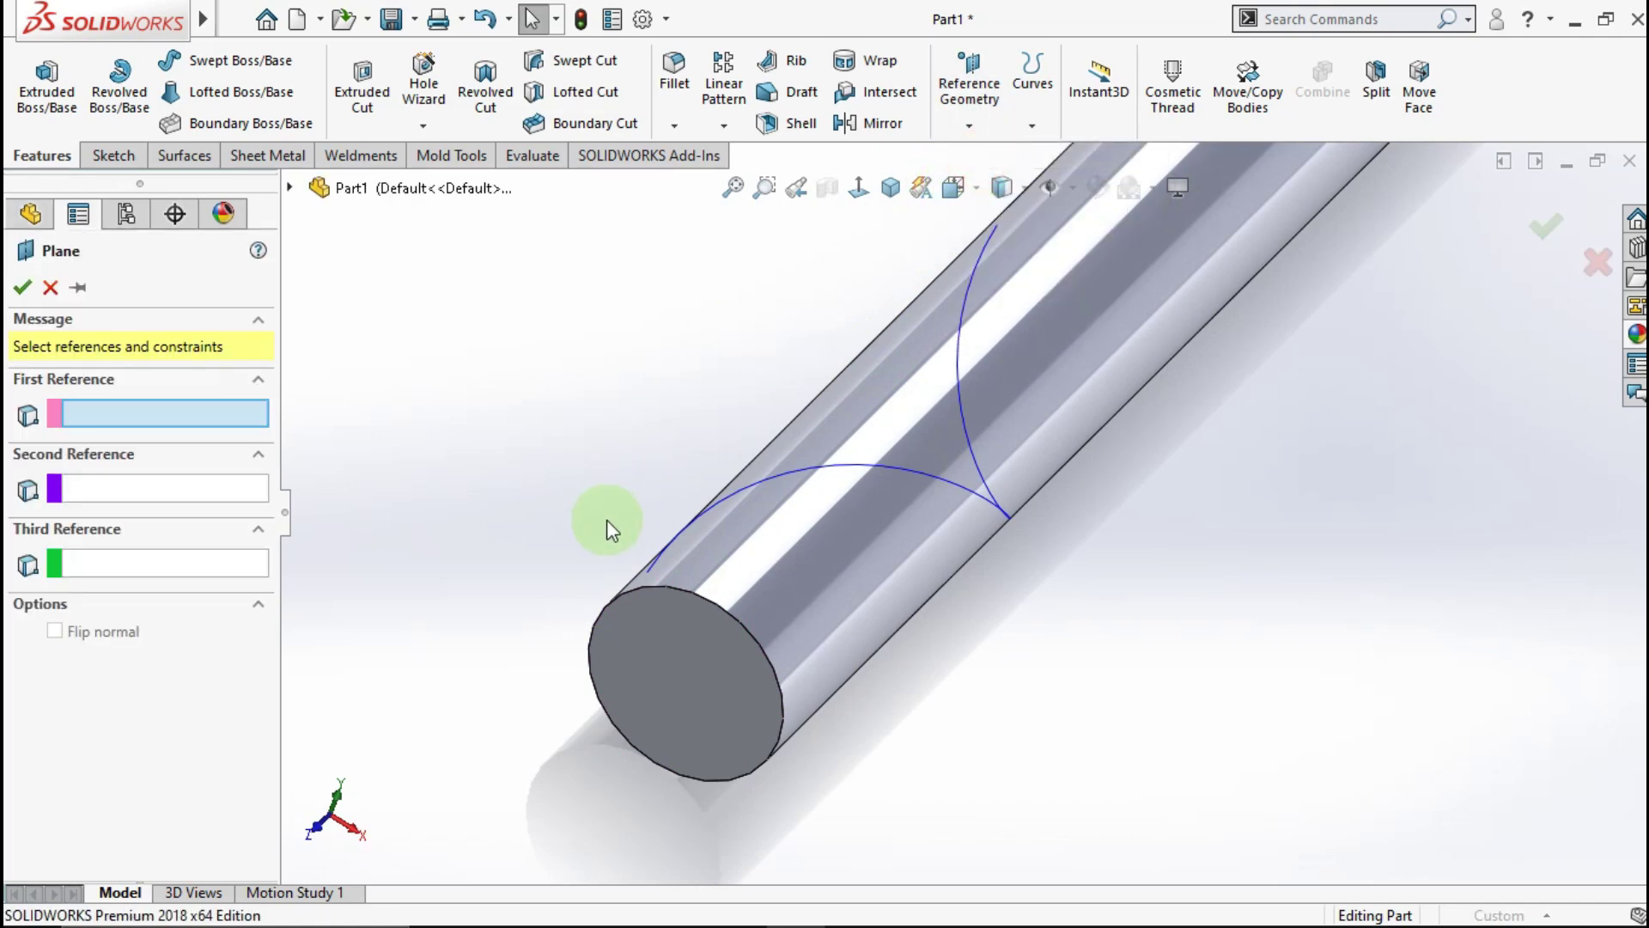
{"action": "mouse_move", "coordinate": [607, 519]}
{"action": "middle_mouse_down"}
{"action": "mouse_move", "coordinate": [612, 569]}
{"action": "mouse_move", "coordinate": [677, 513]}
{"action": "mouse_move", "coordinate": [615, 585]}
{"action": "middle_mouse_up"}
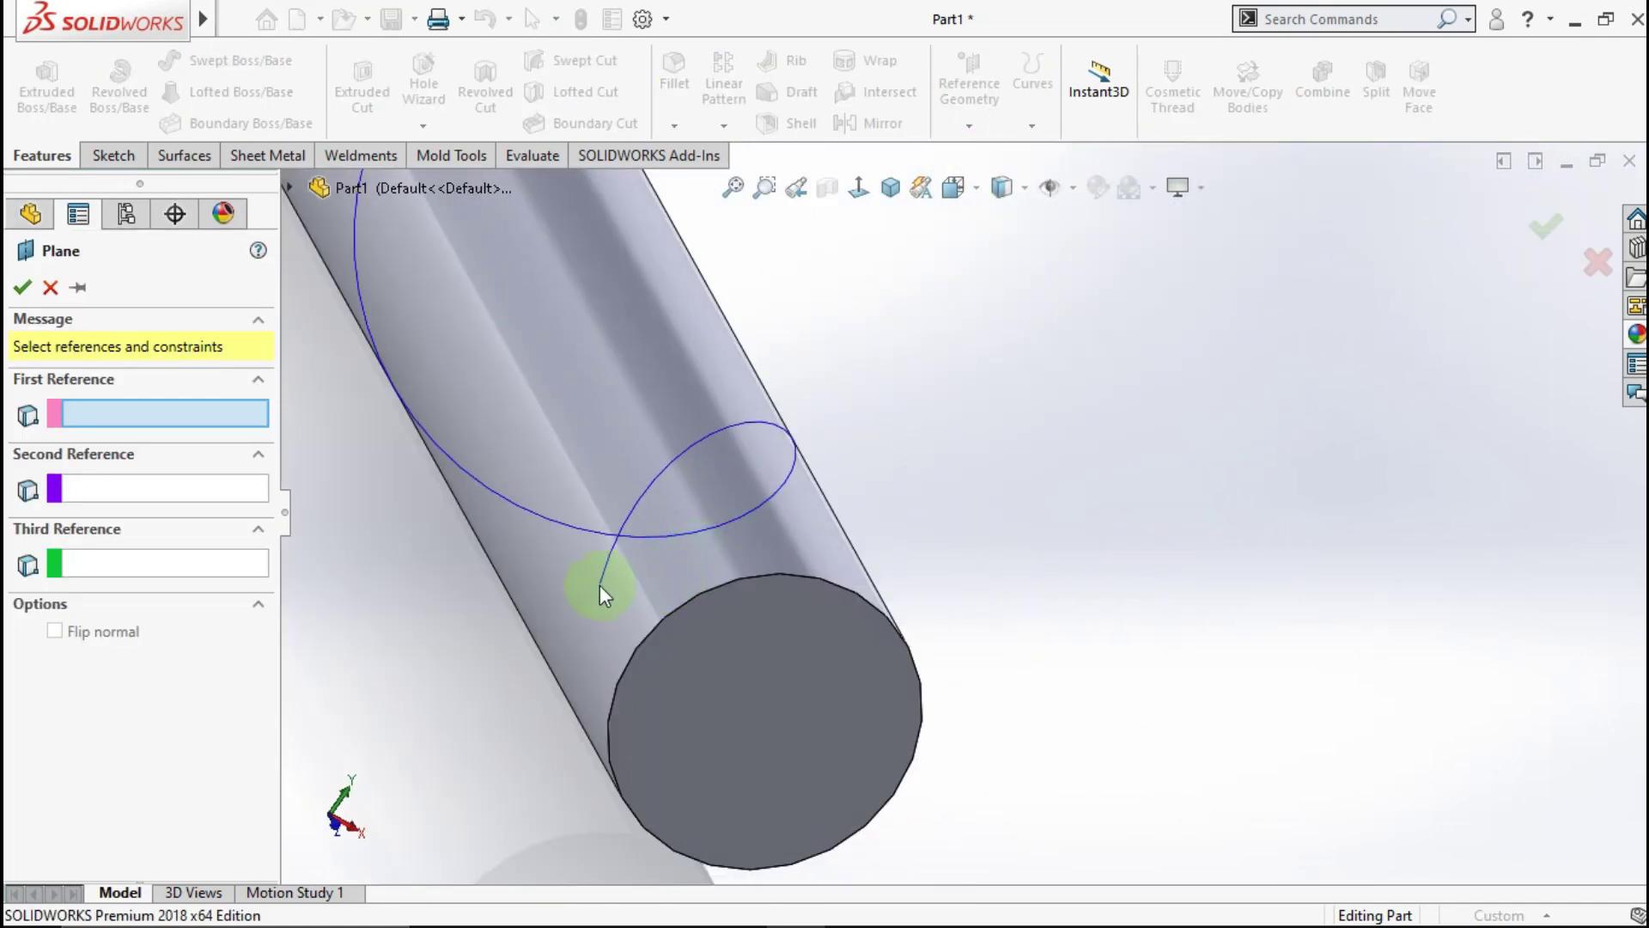
{"action": "left_click", "coordinate": [601, 587]}
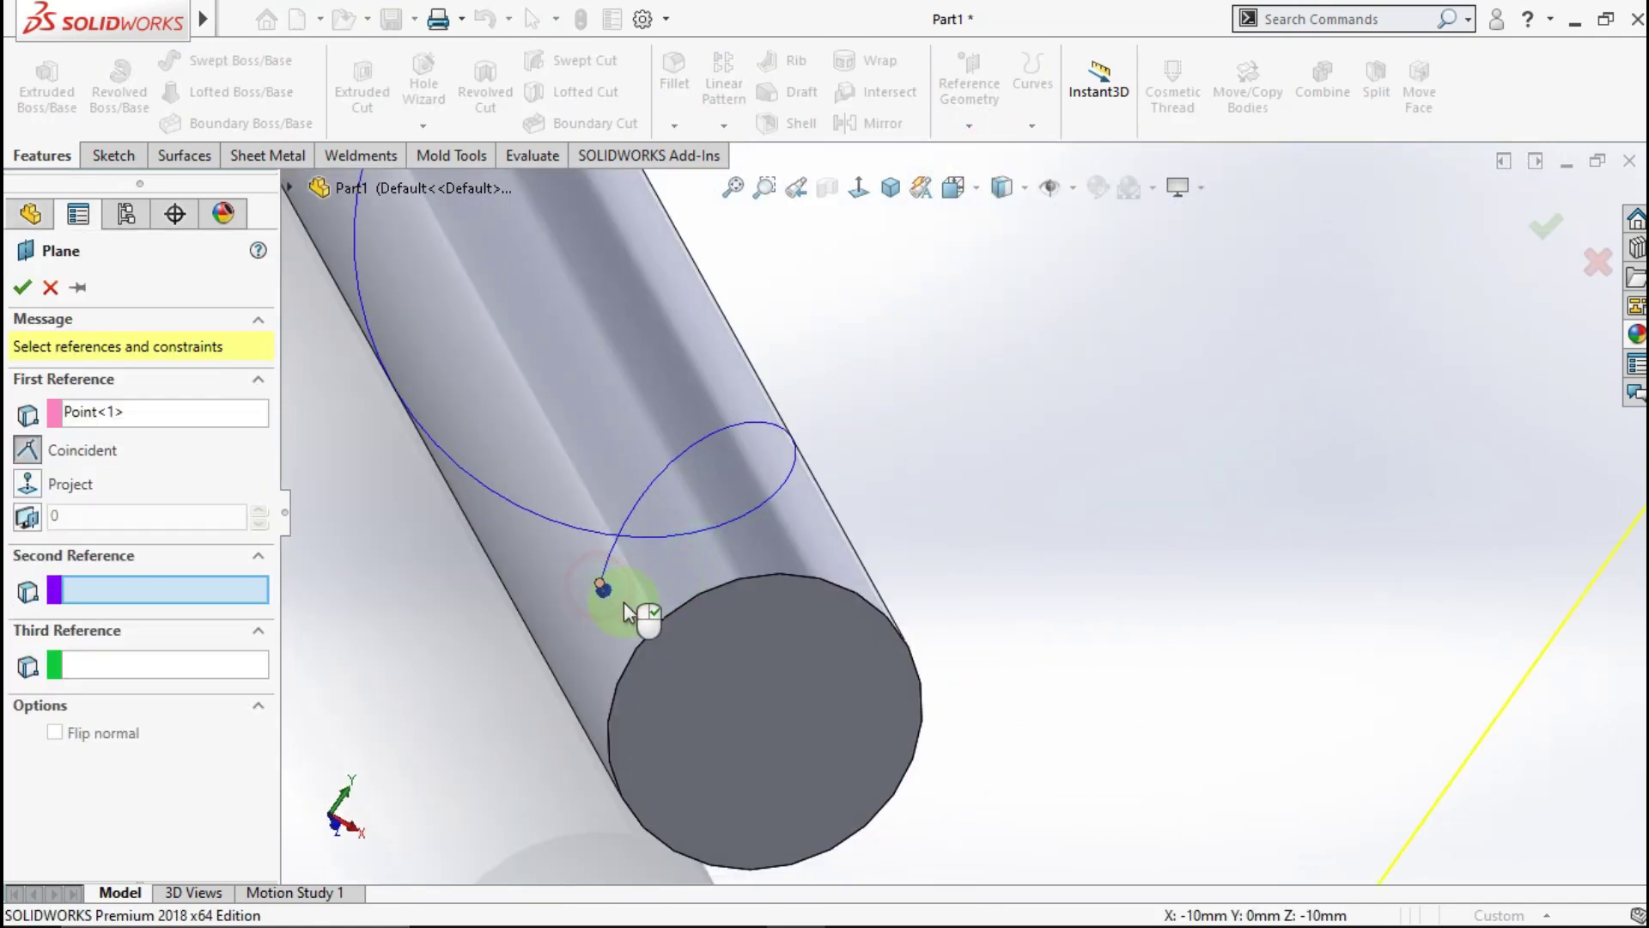
{"action": "left_click", "coordinate": [680, 469]}
{"action": "mouse_move", "coordinate": [718, 534]}
{"action": "middle_mouse_down"}
{"action": "mouse_move", "coordinate": [692, 471]}
{"action": "mouse_move", "coordinate": [740, 383]}
{"action": "mouse_move", "coordinate": [737, 455]}
{"action": "middle_mouse_up"}
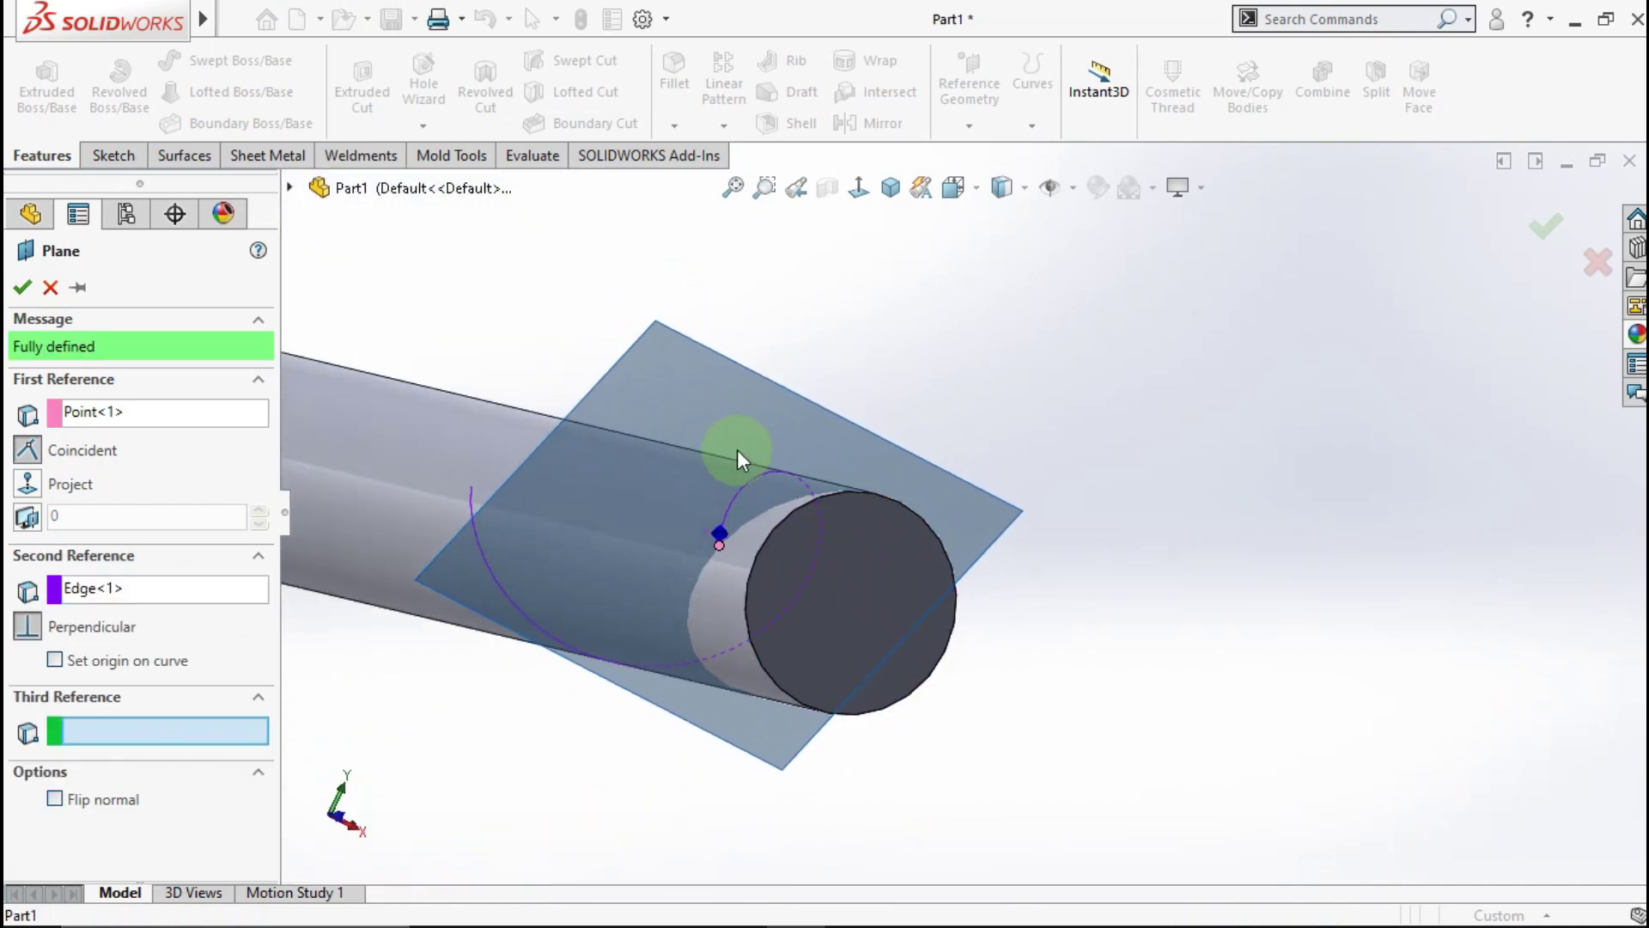
{"action": "left_click", "coordinate": [23, 288]}
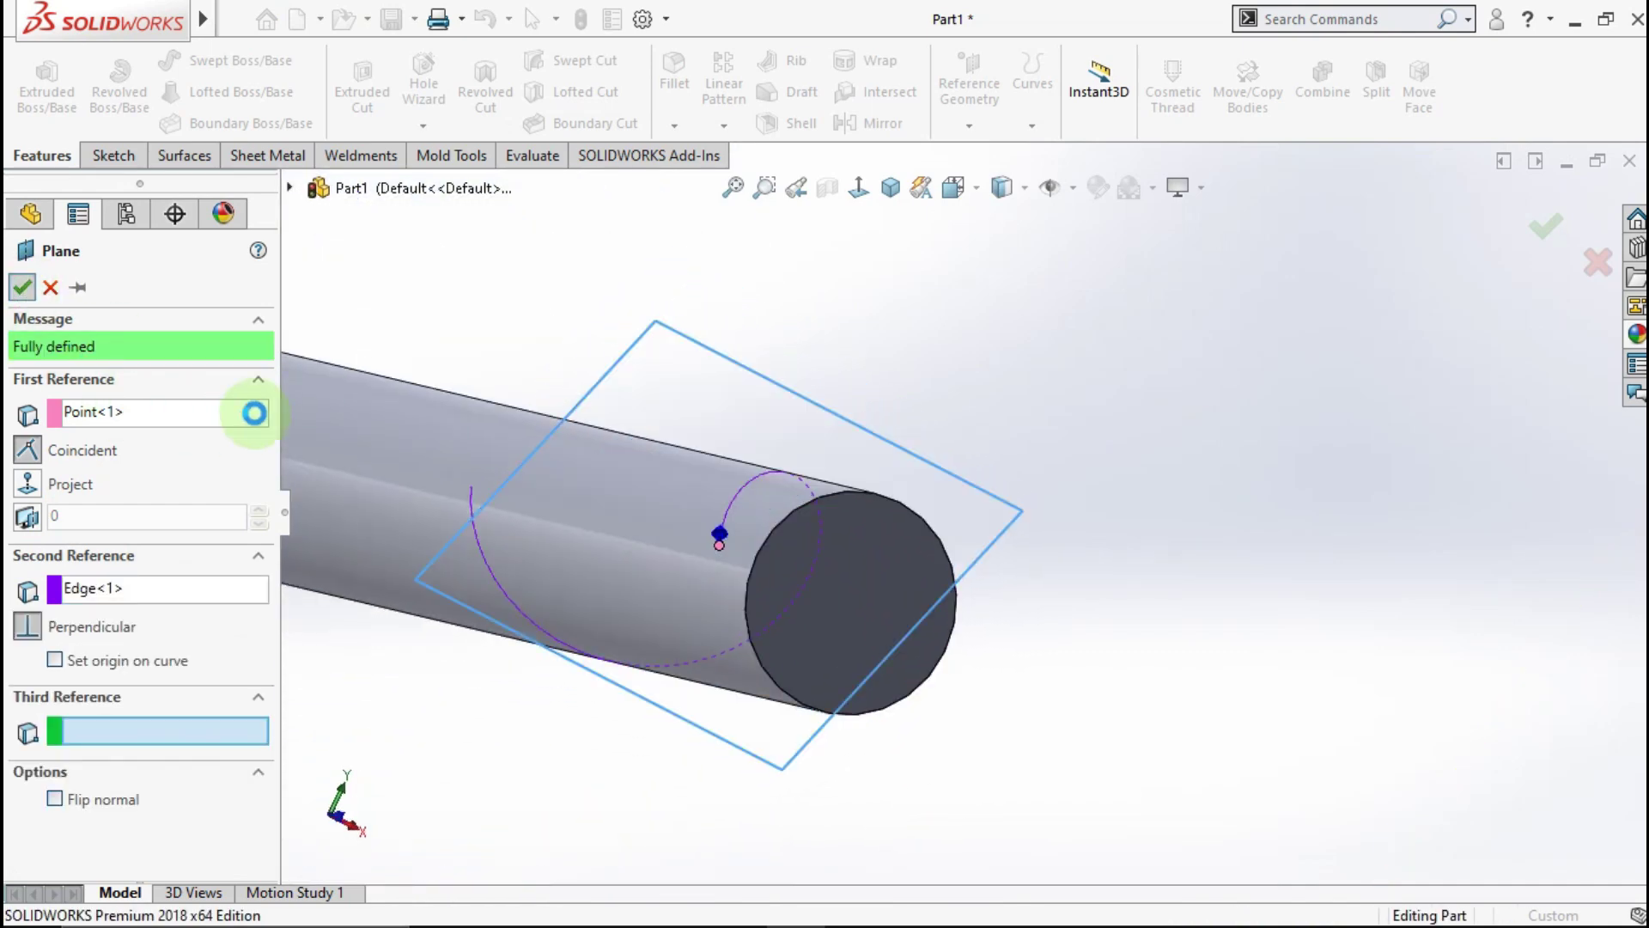
Start Sketch3 on Plane2 viewed Normal To, zoom to the helix start, and pick Corner Rectangle.
{"action": "left_click", "coordinate": [652, 324]}
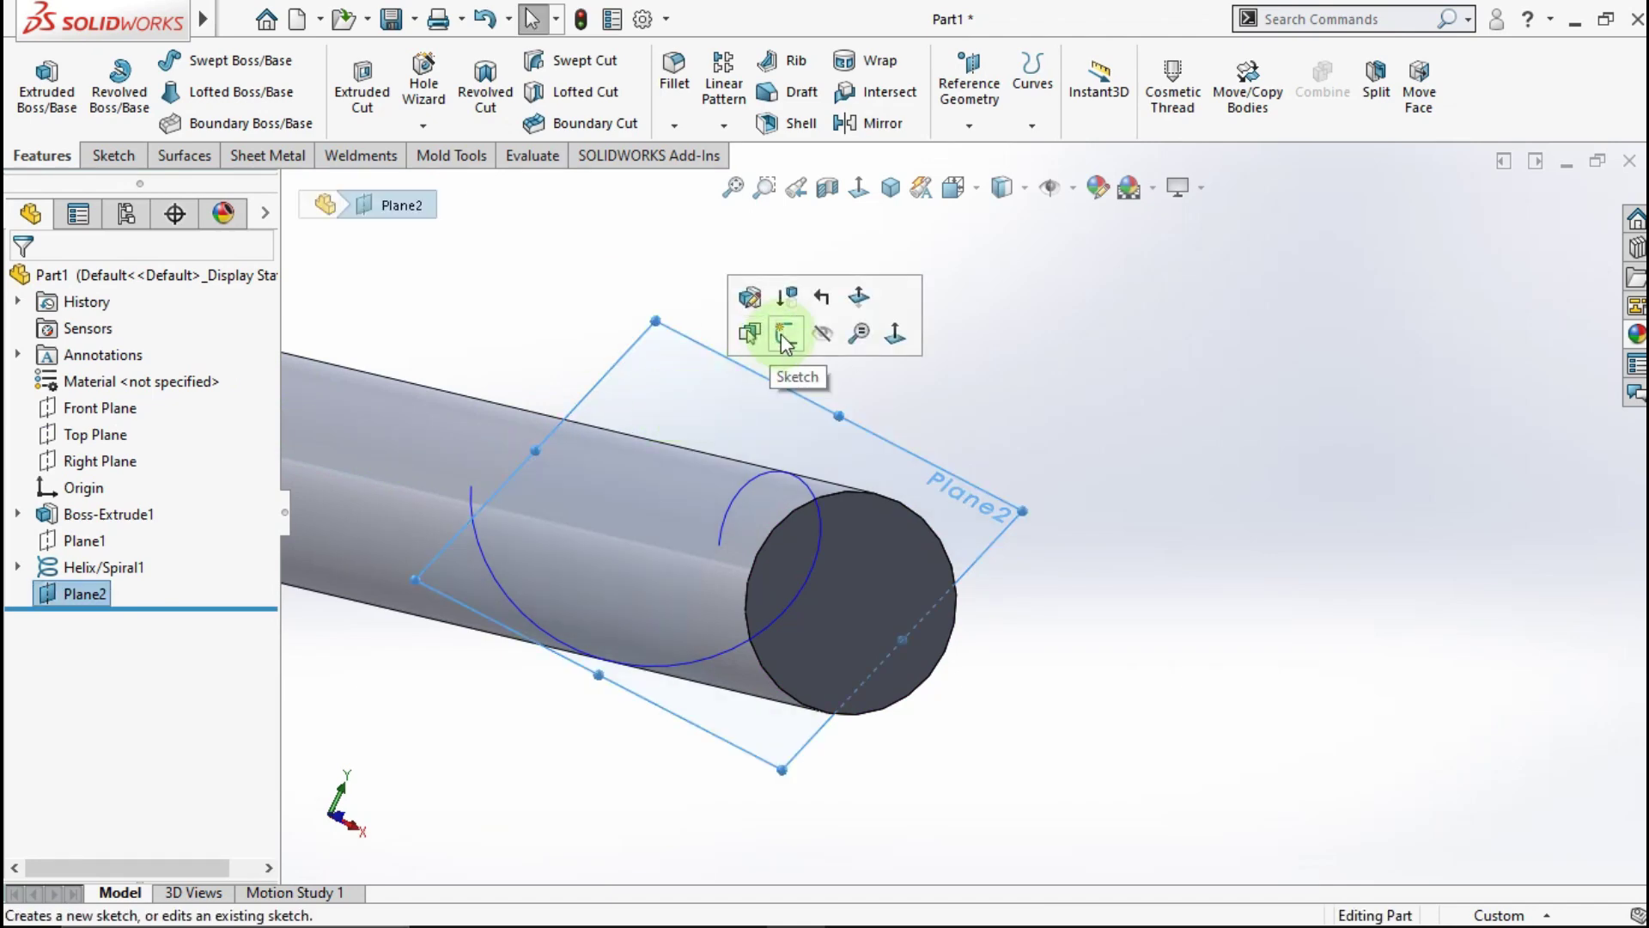
{"action": "left_click", "coordinate": [785, 336]}
{"action": "left_click", "coordinate": [859, 189]}
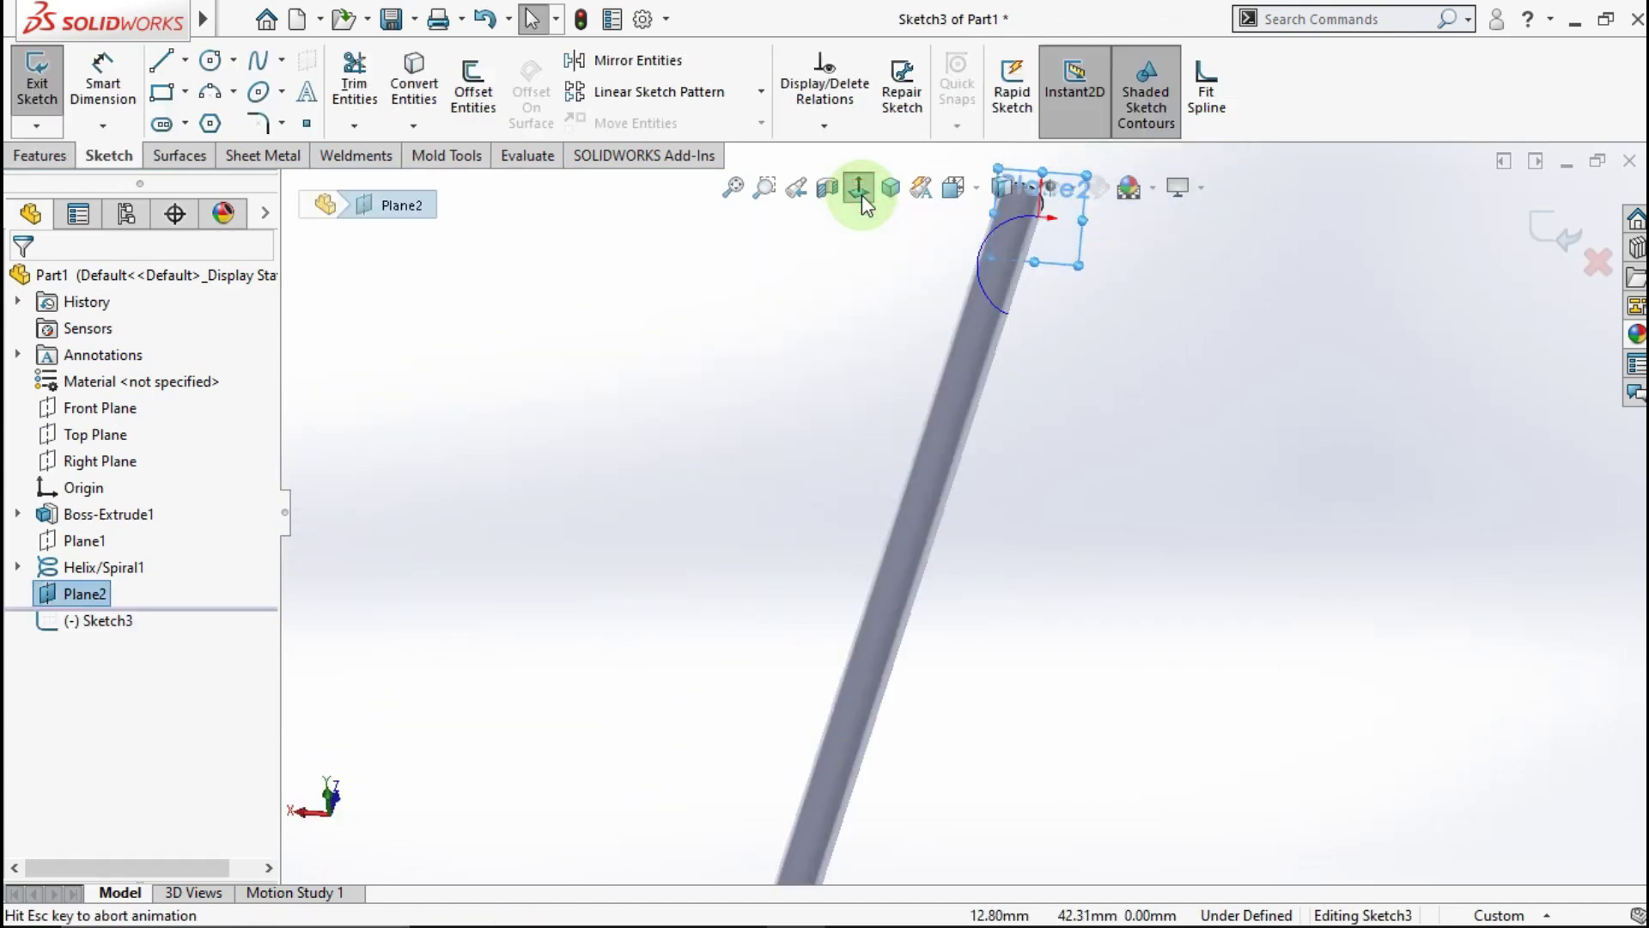
{"action": "left_click", "coordinate": [1086, 299]}
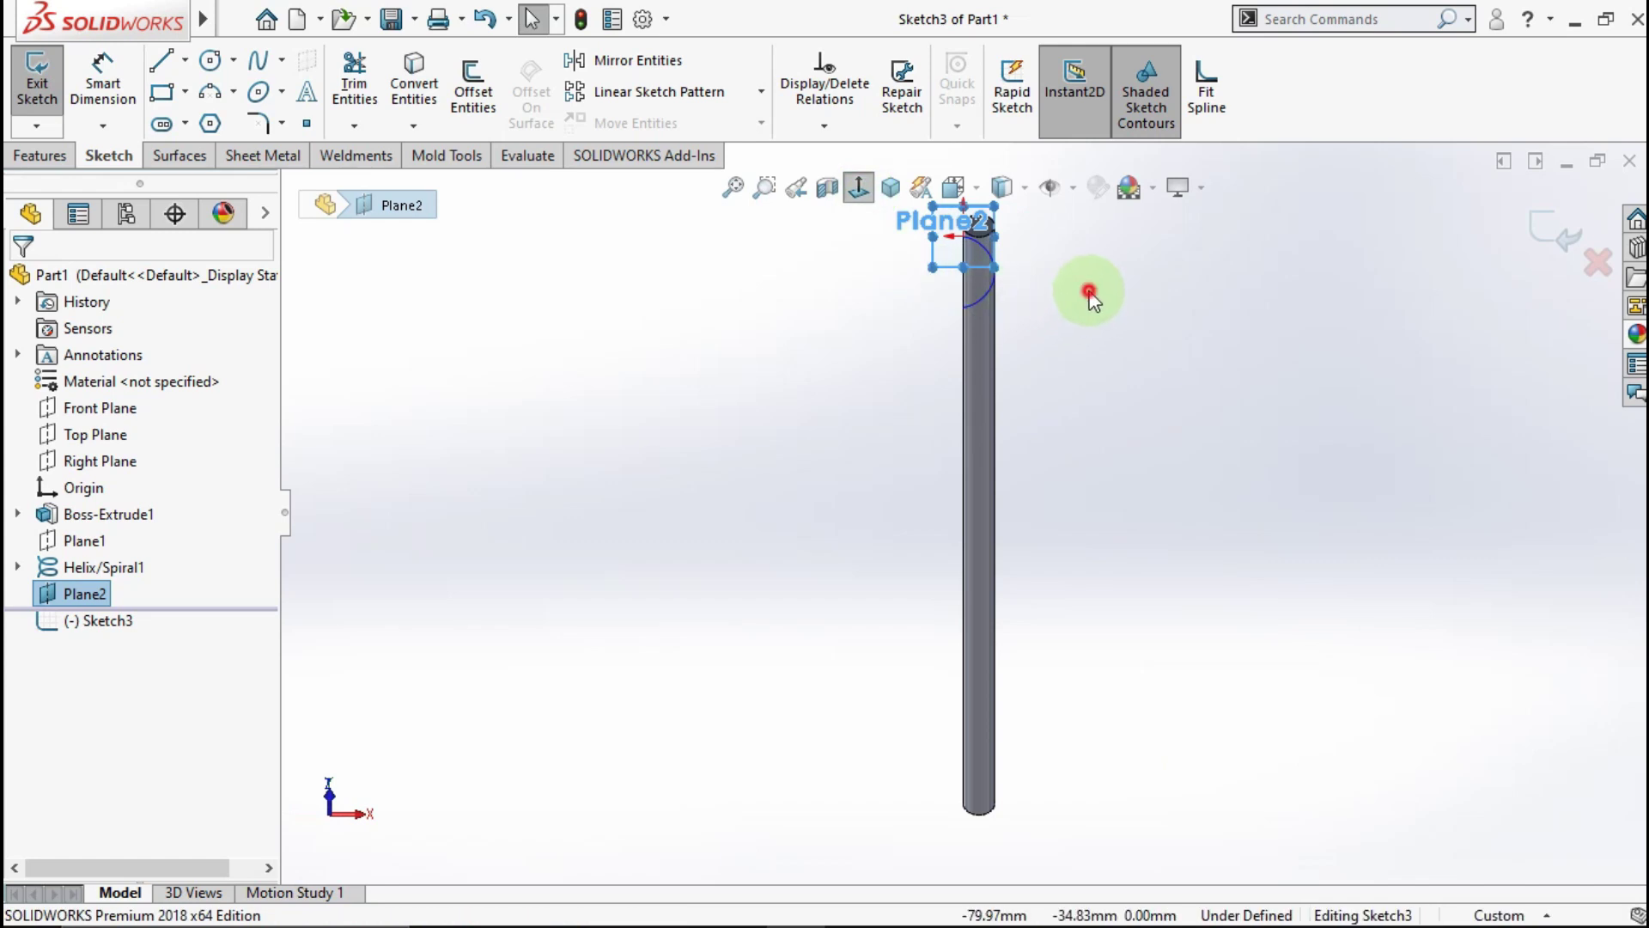
{"action": "left_click", "coordinate": [932, 254]}
{"action": "scroll", "coordinate": [932, 253], "scroll_direction": "down", "scroll_amount": 3}
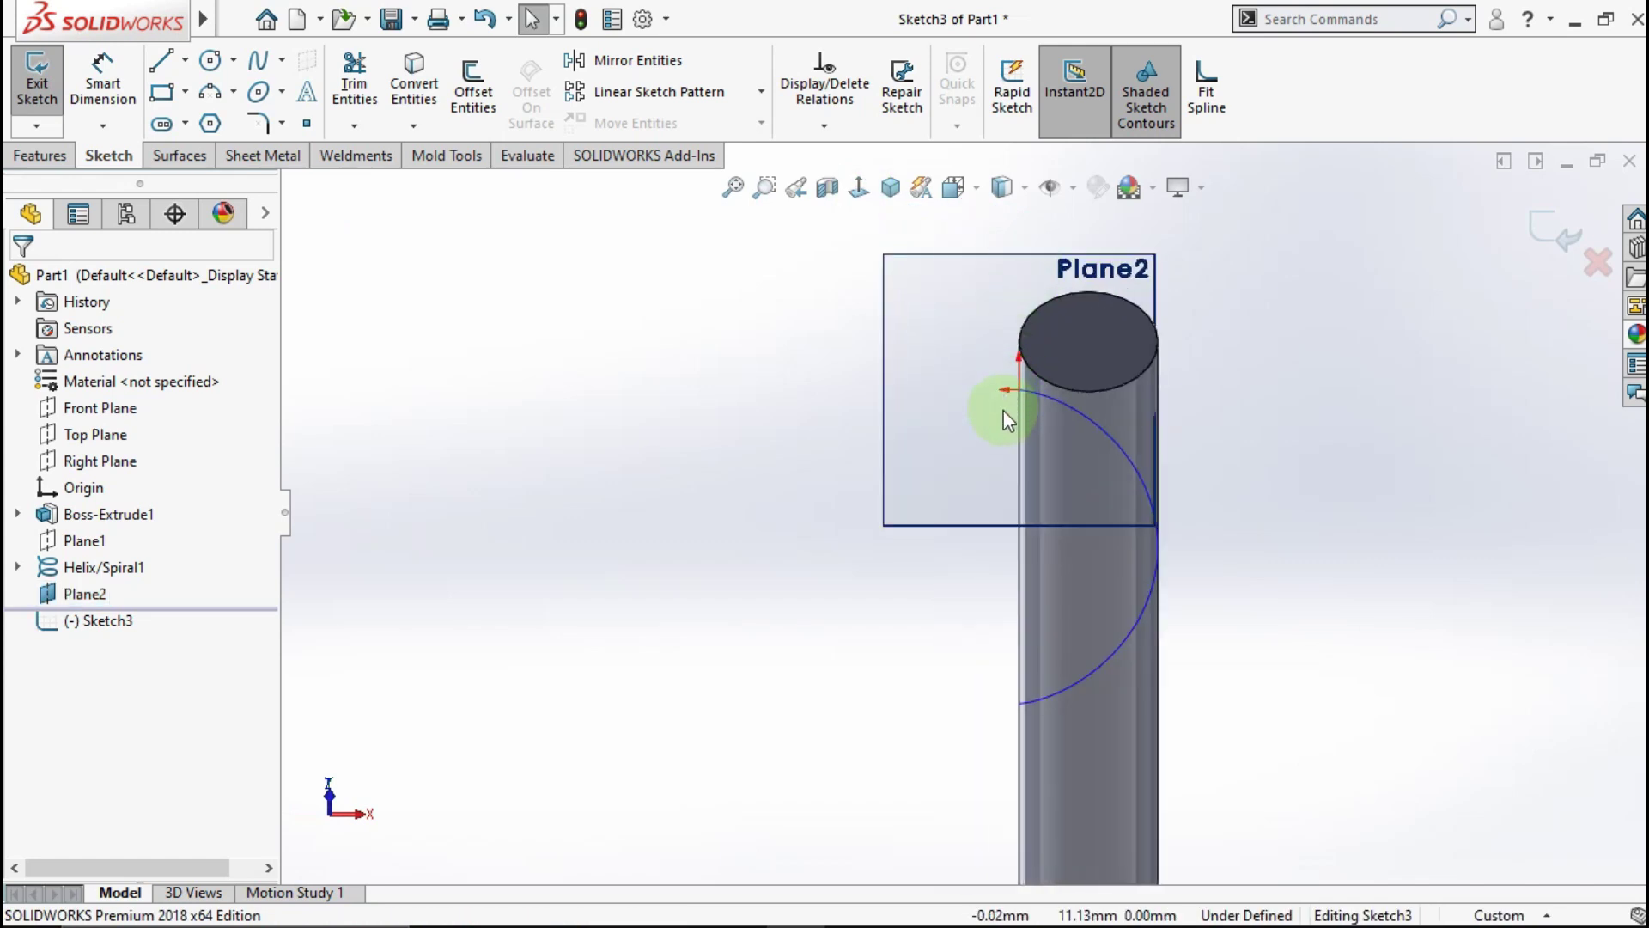
{"action": "scroll", "coordinate": [1004, 410], "scroll_direction": "down", "scroll_amount": 3}
{"action": "scroll", "coordinate": [1003, 378], "scroll_direction": "down", "scroll_amount": 1}
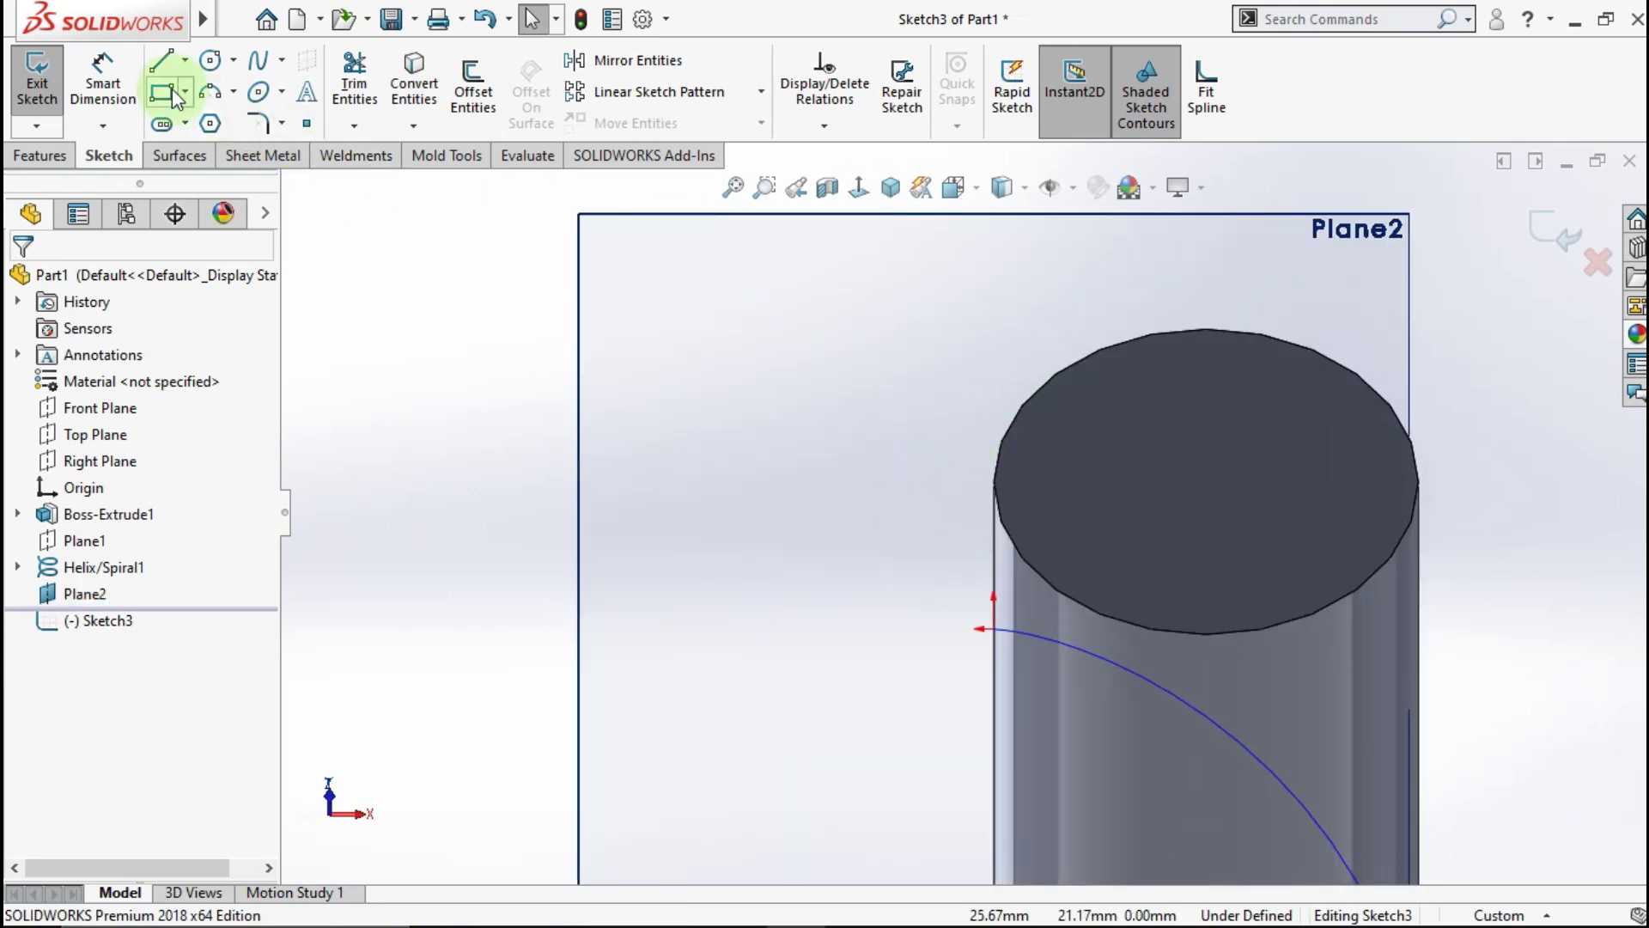
{"action": "left_click", "coordinate": [185, 60]}
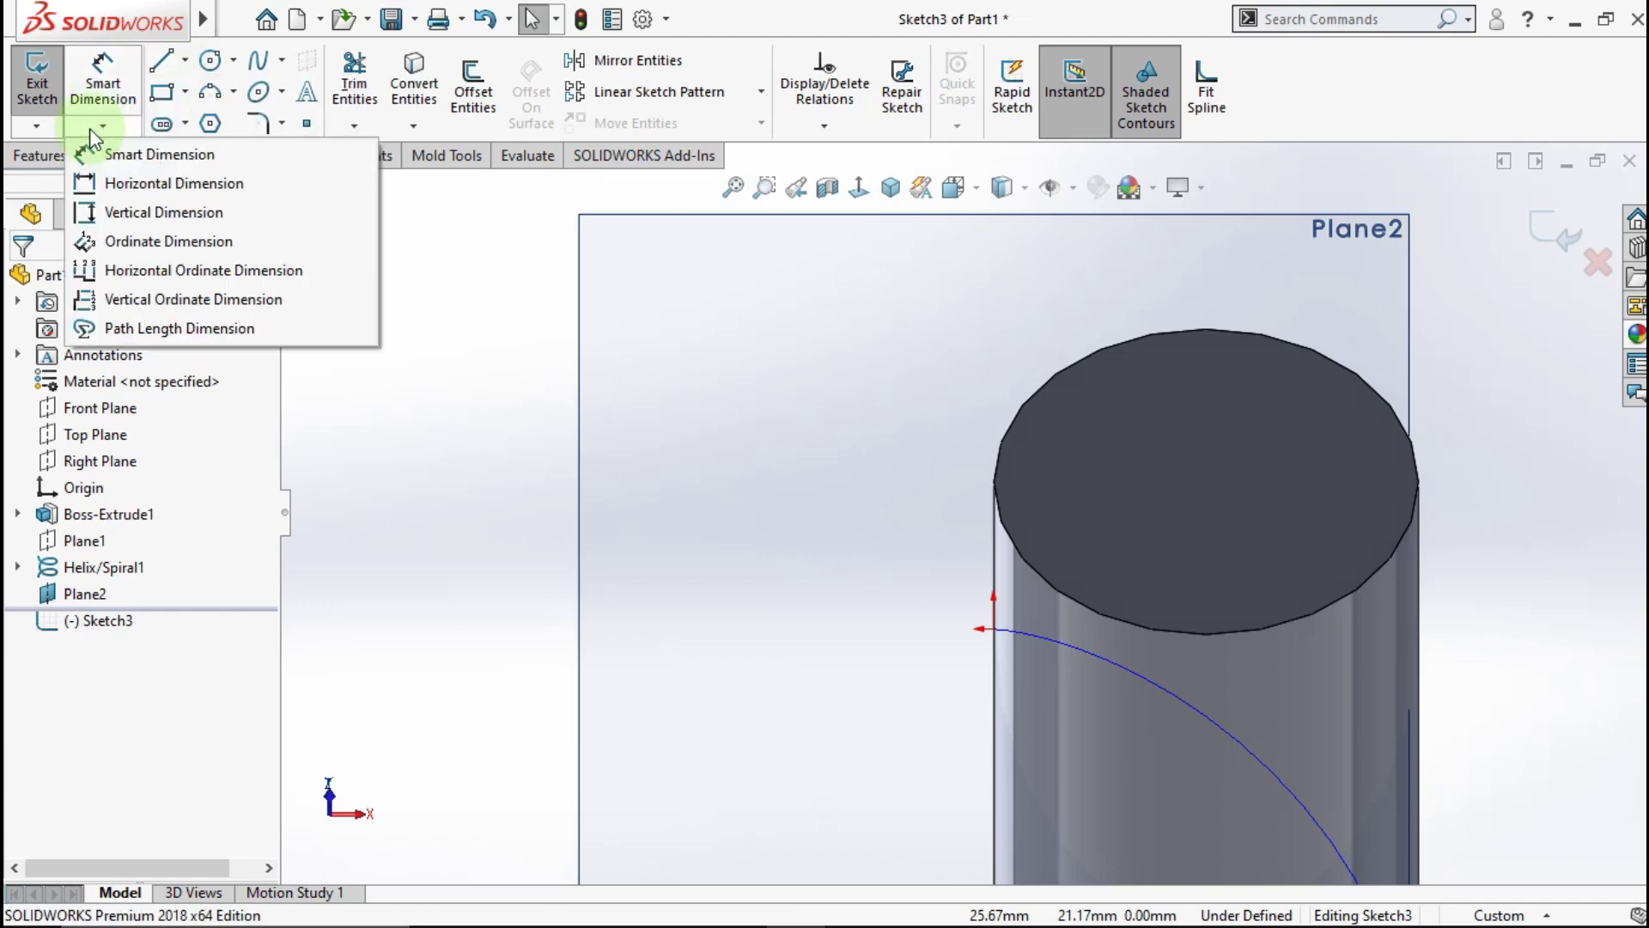
{"action": "left_click", "coordinate": [172, 122]}
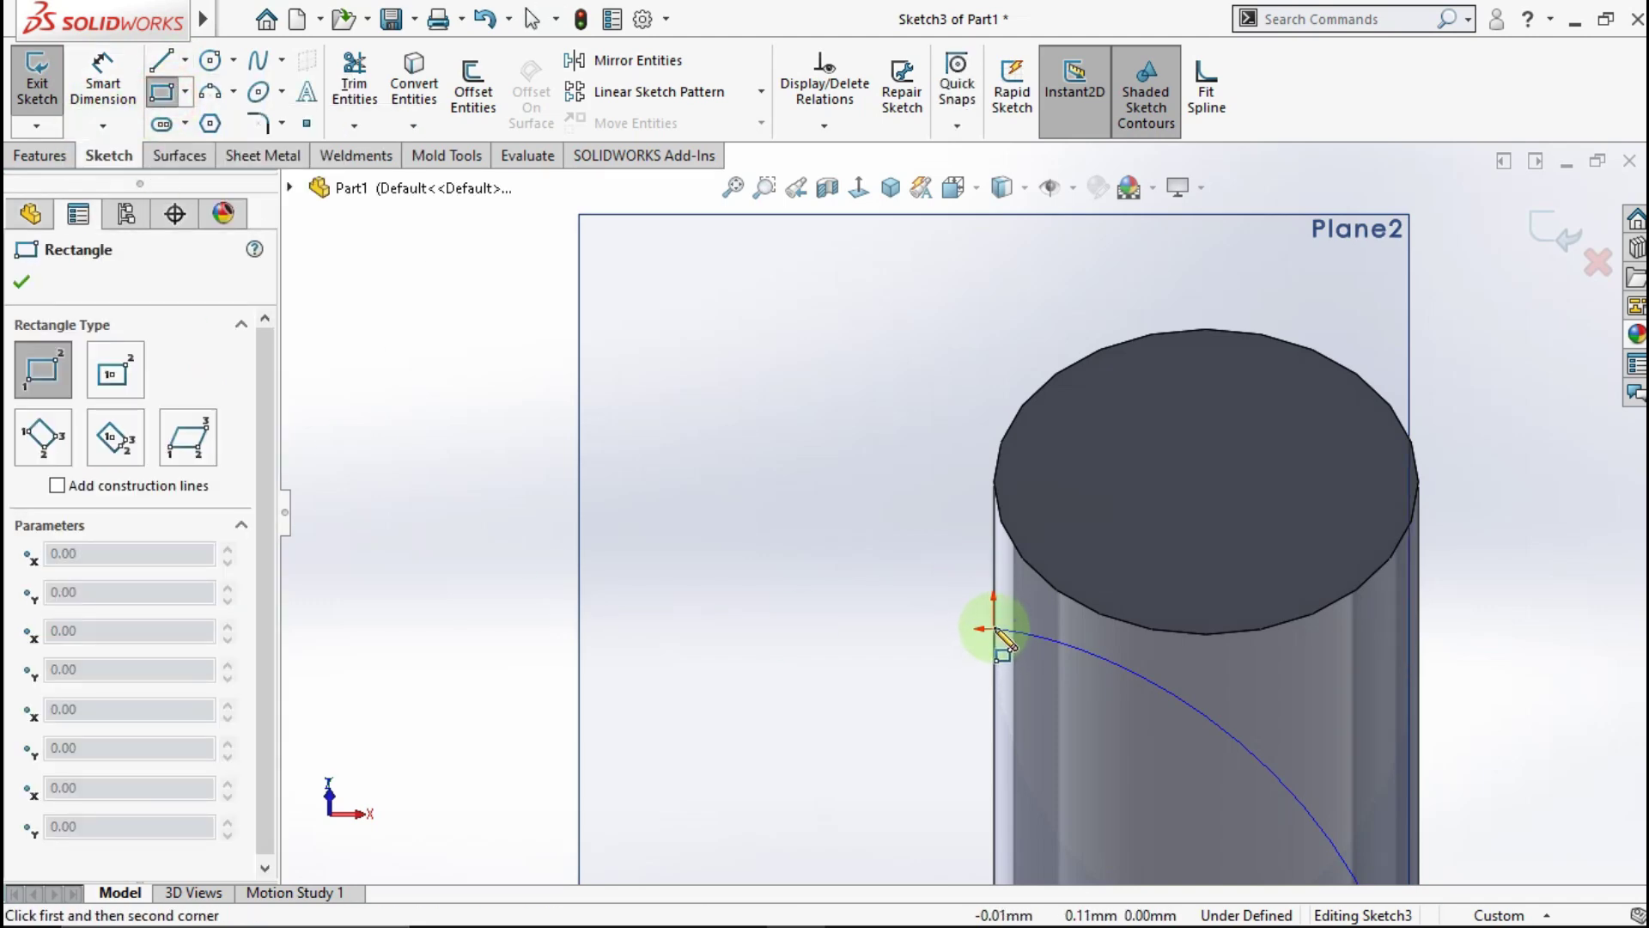
Draw a corner rectangle extending left from the helix start beside the shaft.
{"action": "left_click", "coordinate": [994, 628]}
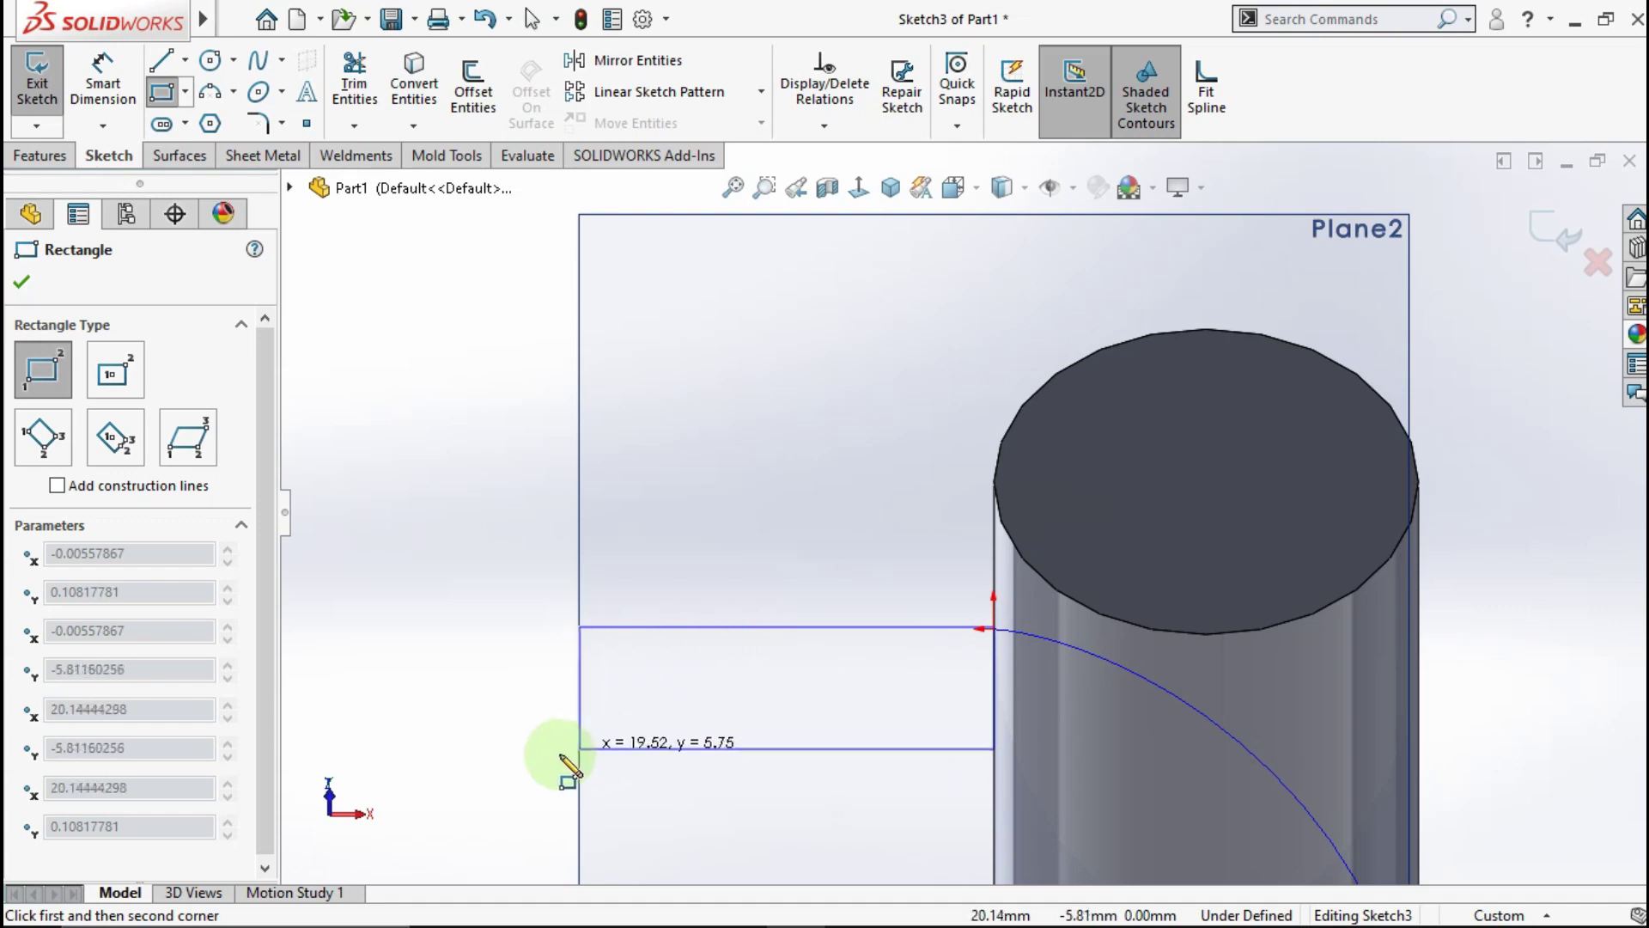
{"action": "left_click", "coordinate": [512, 732]}
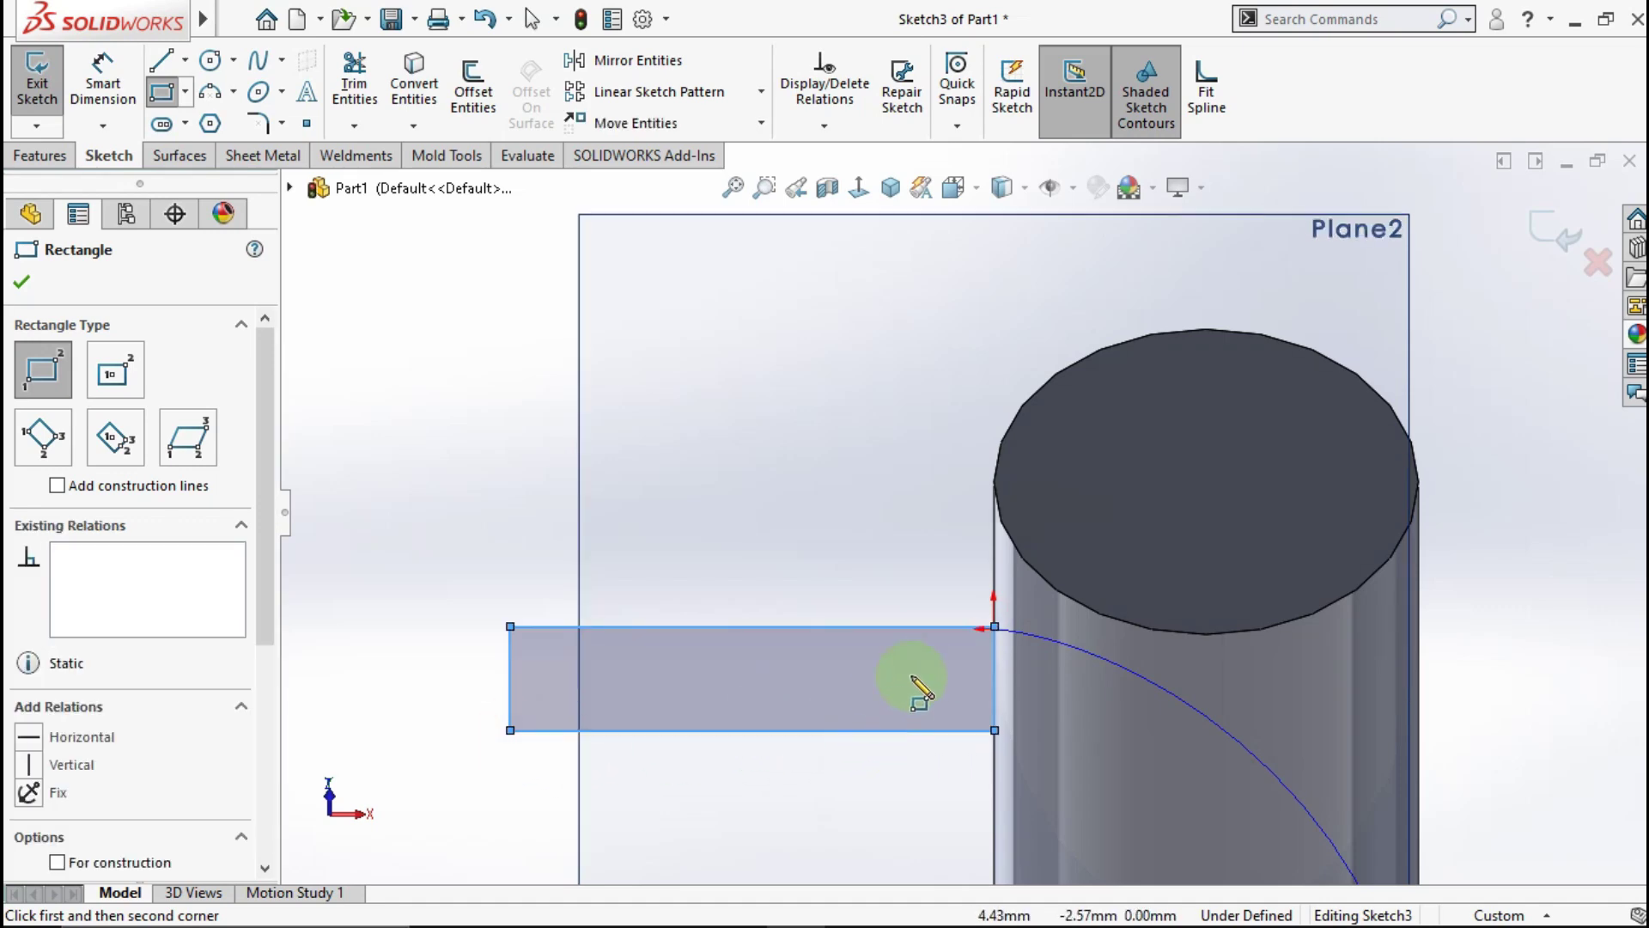
{"action": "key", "text": "Escape"}
{"action": "scroll", "coordinate": [1029, 631], "scroll_direction": "down", "scroll_amount": 2}
Add a Pierce relation between the rectangle's top-right corner and the helix.
{"action": "left_click", "coordinate": [985, 620]}
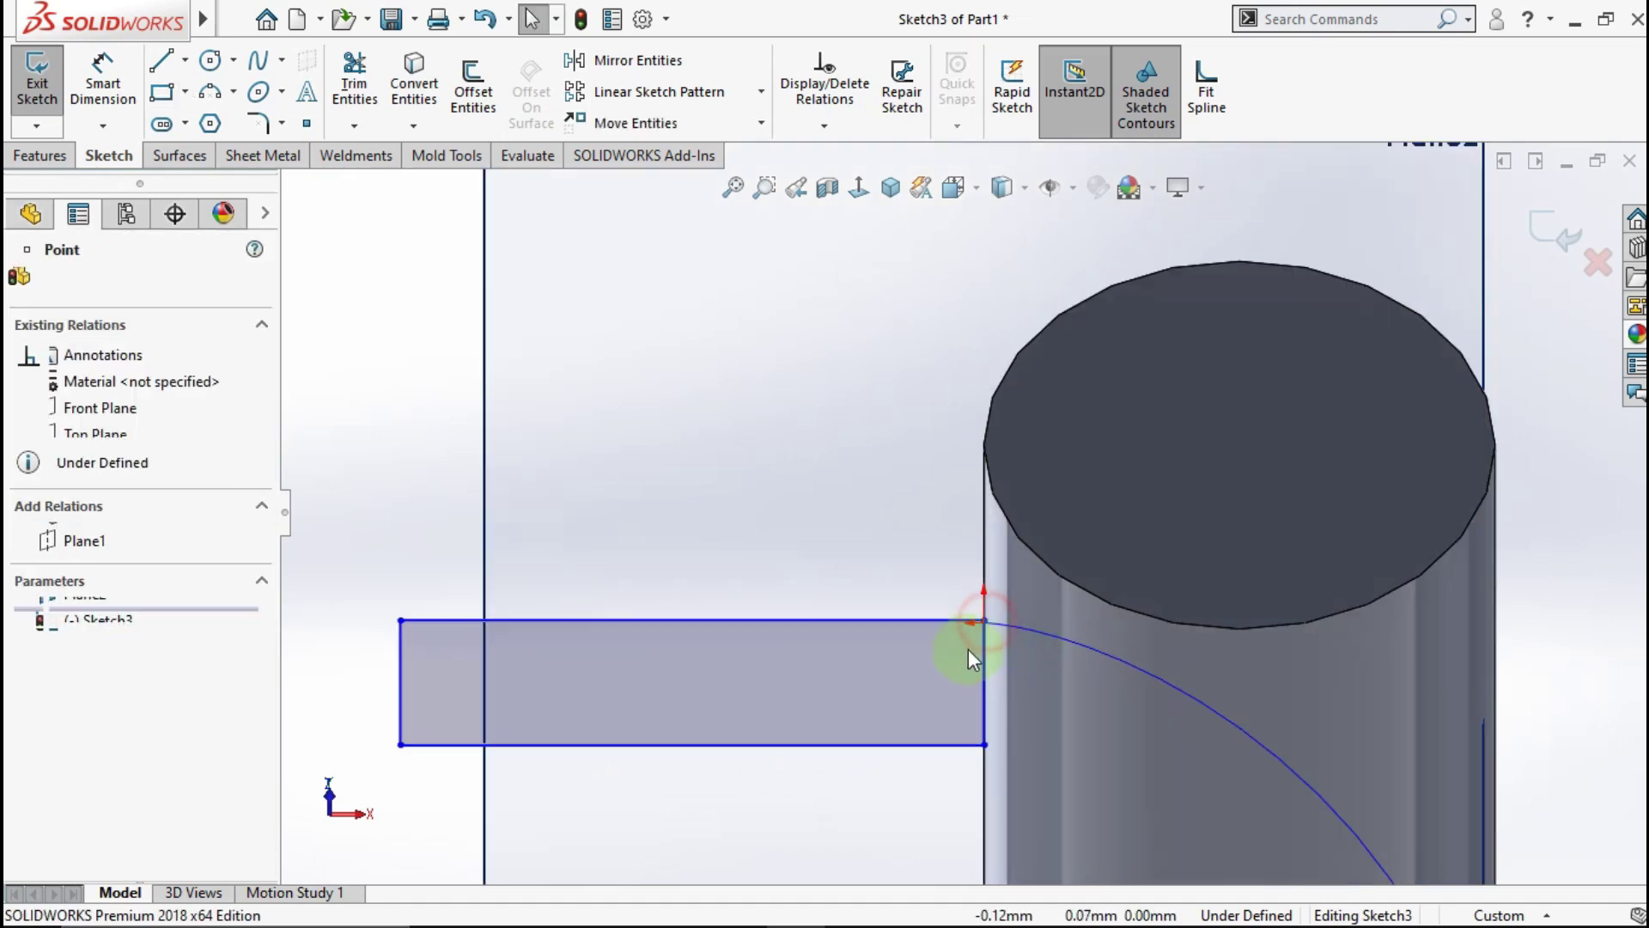
{"action": "mouse_move", "coordinate": [969, 651]}
{"action": "left_mouse_down"}
{"action": "mouse_move", "coordinate": [991, 628]}
{"action": "mouse_move", "coordinate": [987, 642]}
{"action": "left_mouse_up"}
{"action": "scroll", "coordinate": [983, 601], "scroll_direction": "down", "scroll_amount": 3}
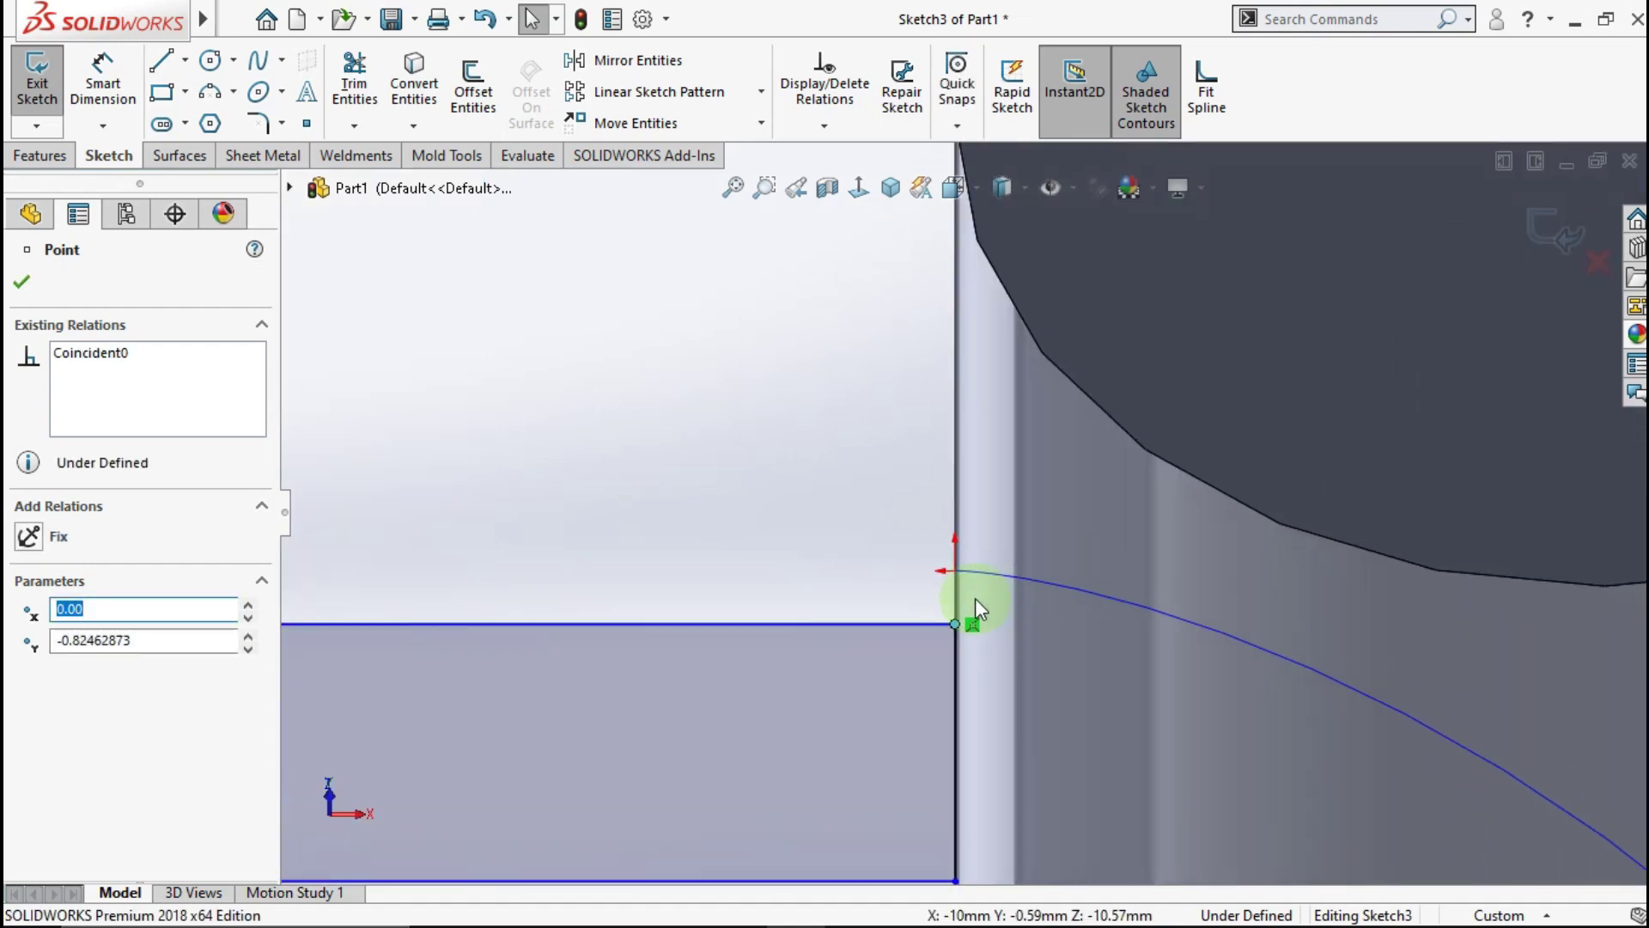
{"action": "scroll", "coordinate": [976, 597], "scroll_direction": "down", "scroll_amount": 2}
{"action": "key", "text": "Escape"}
{"action": "left_click", "coordinate": [951, 556]}
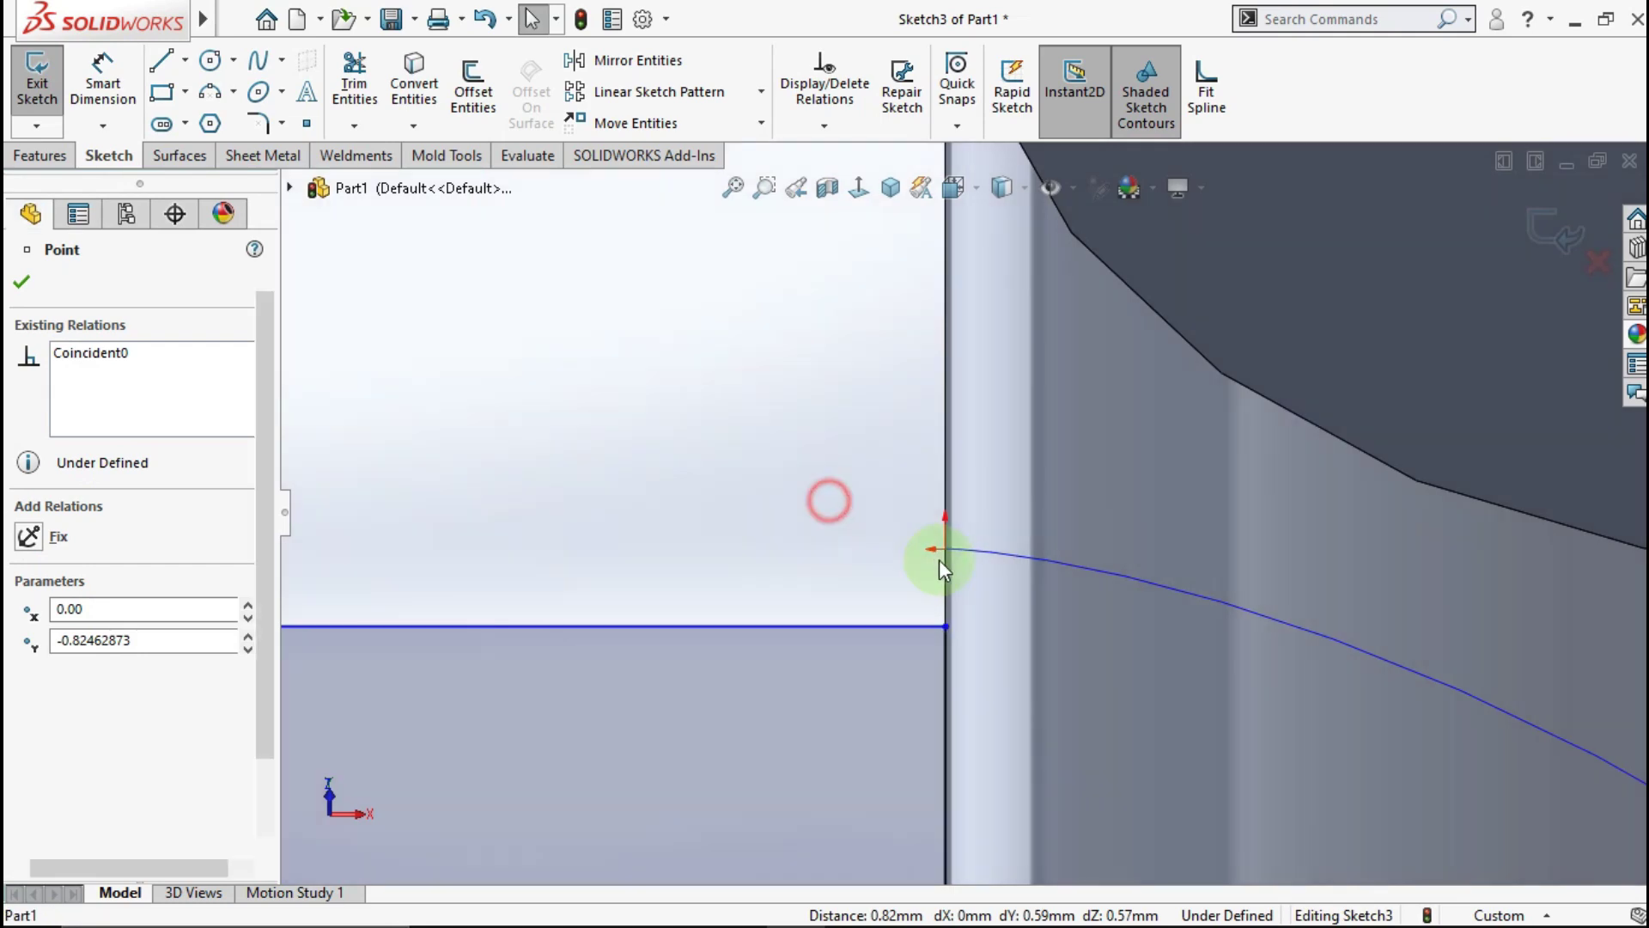
{"action": "left_click", "coordinate": [971, 550]}
{"action": "left_click", "coordinate": [945, 627], "text": "ctrl"}
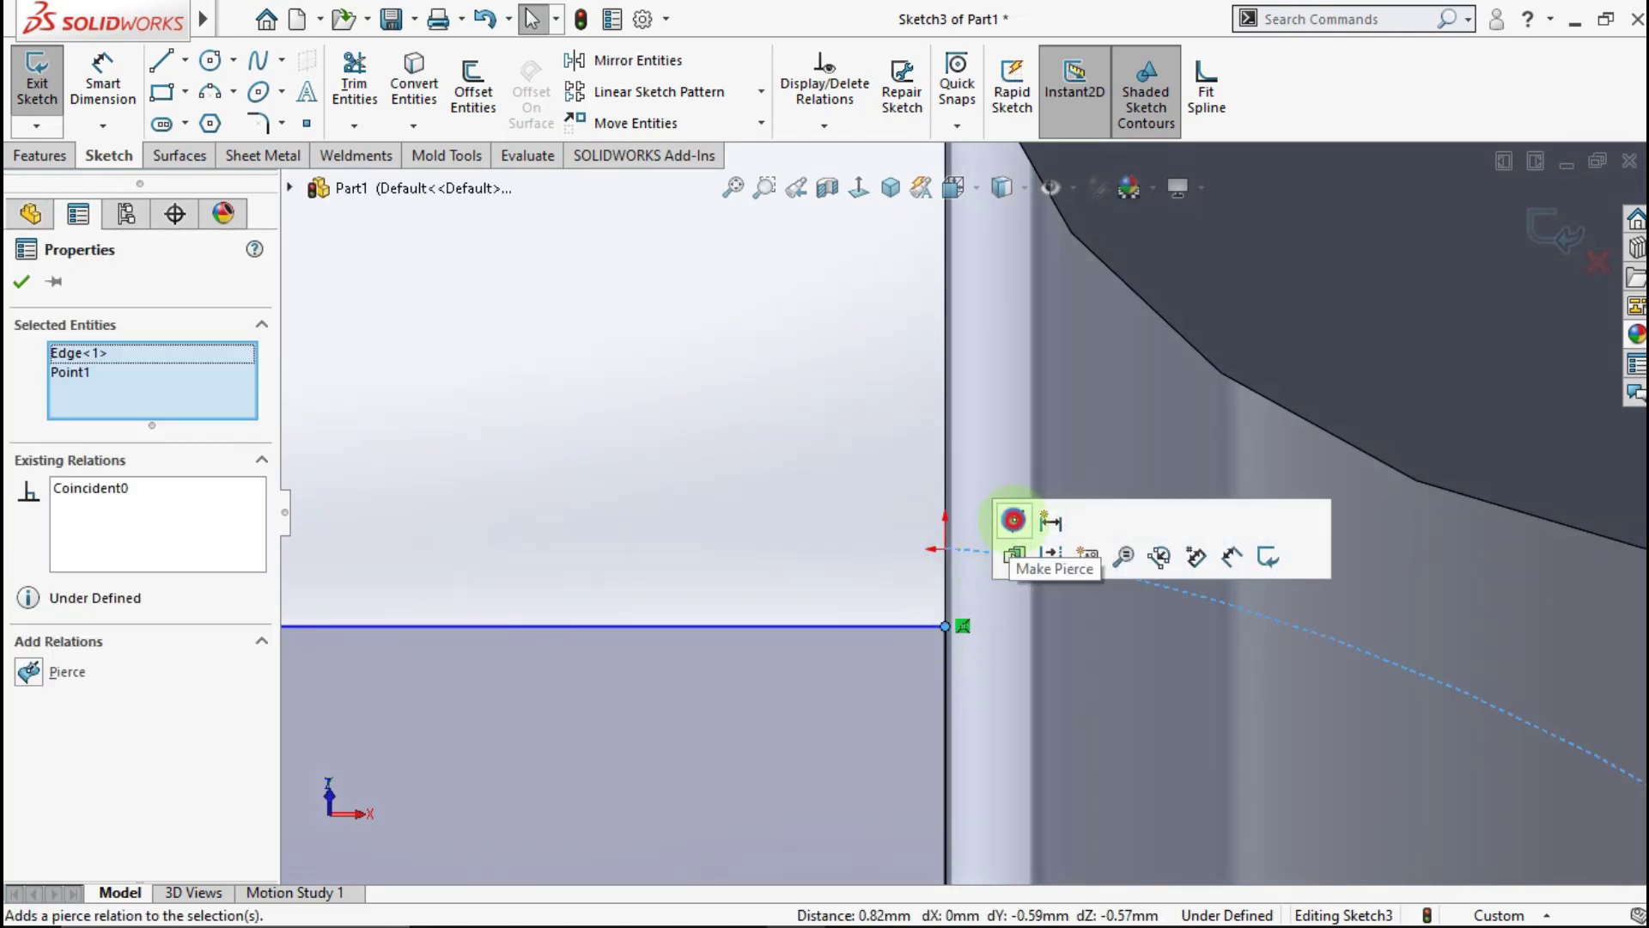
{"action": "left_click", "coordinate": [1012, 521]}
{"action": "left_click", "coordinate": [802, 497]}
Dimension the rectangle's top edge to 35 mm and left edge to 2 mm.
{"action": "key", "text": "f"}
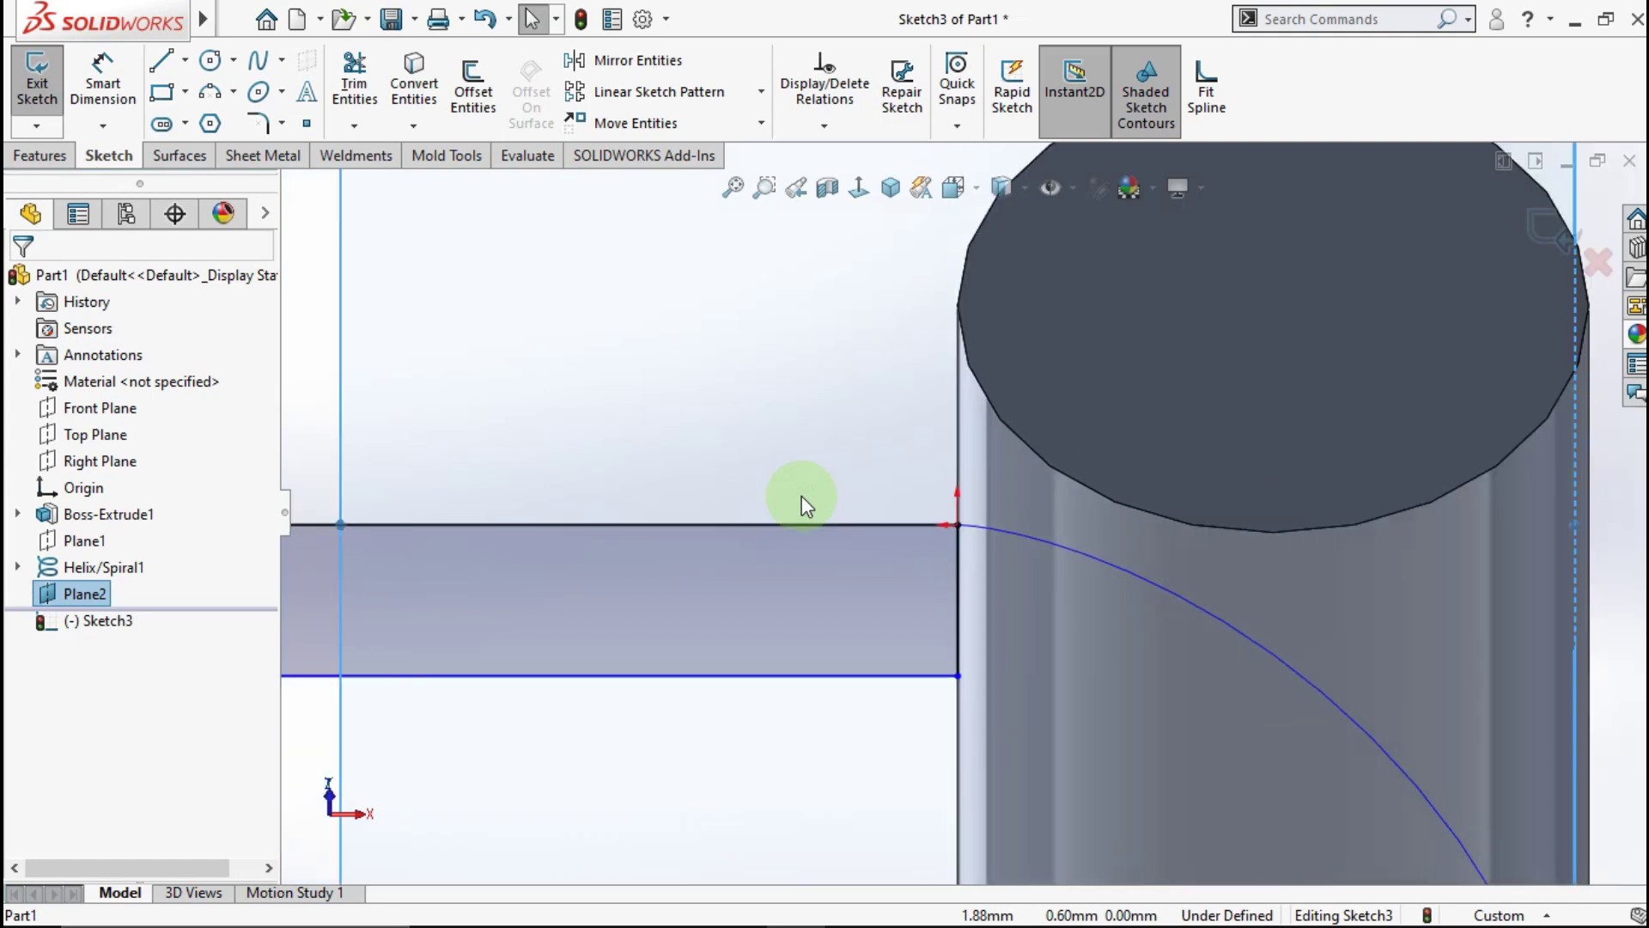
{"action": "left_click", "coordinate": [127, 93]}
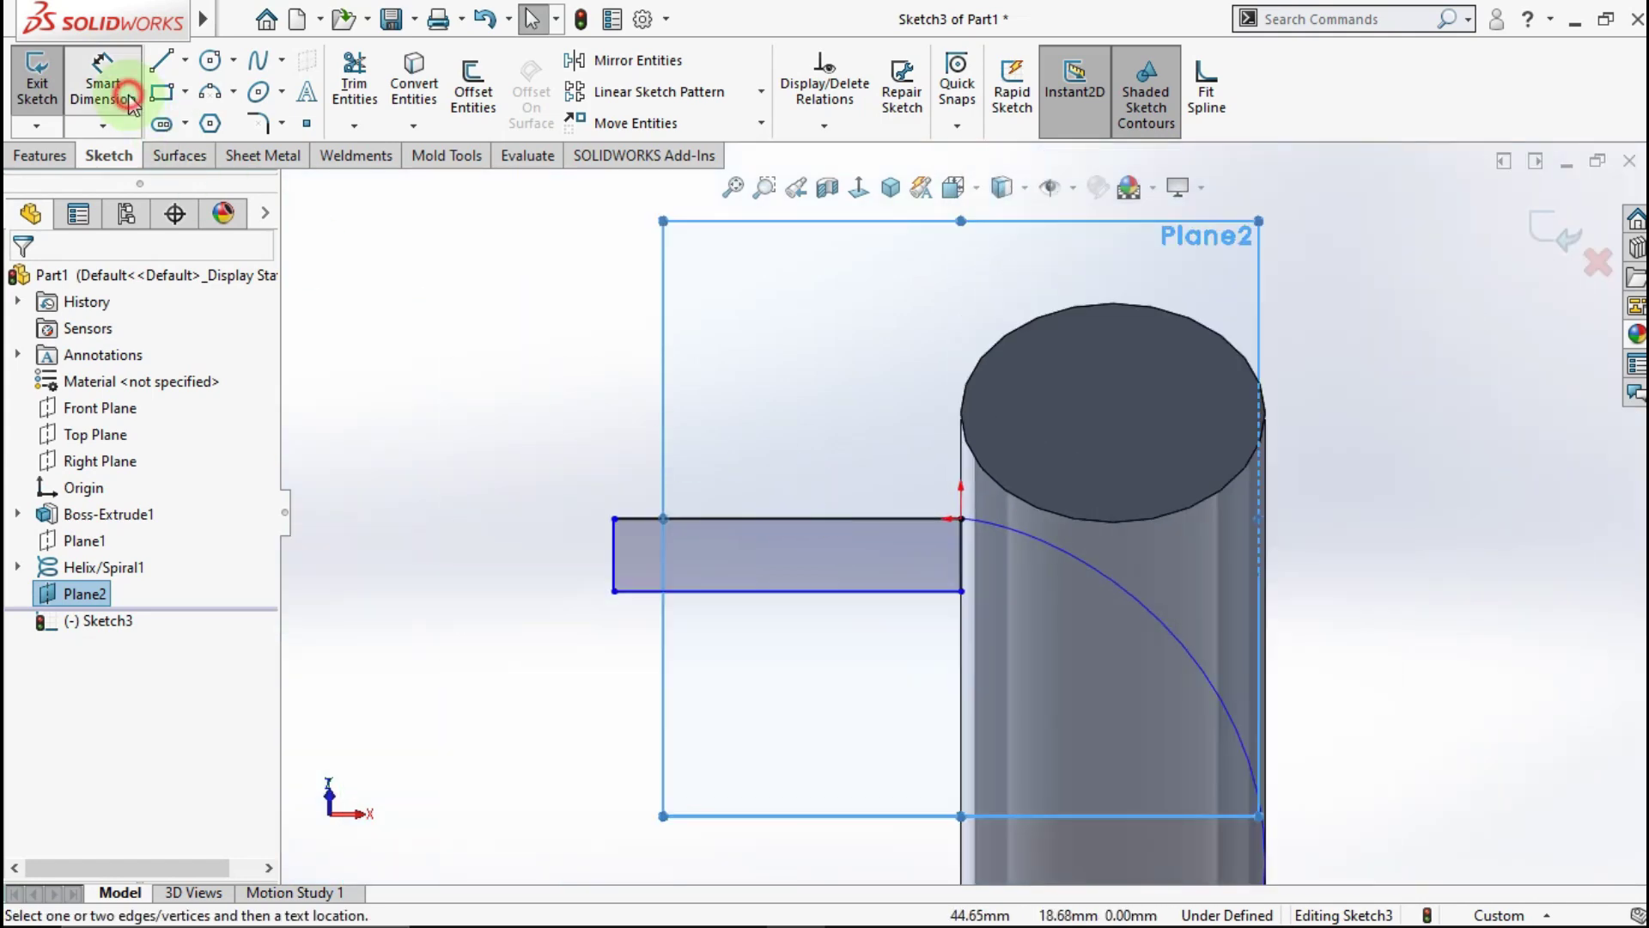
{"action": "left_click", "coordinate": [786, 520]}
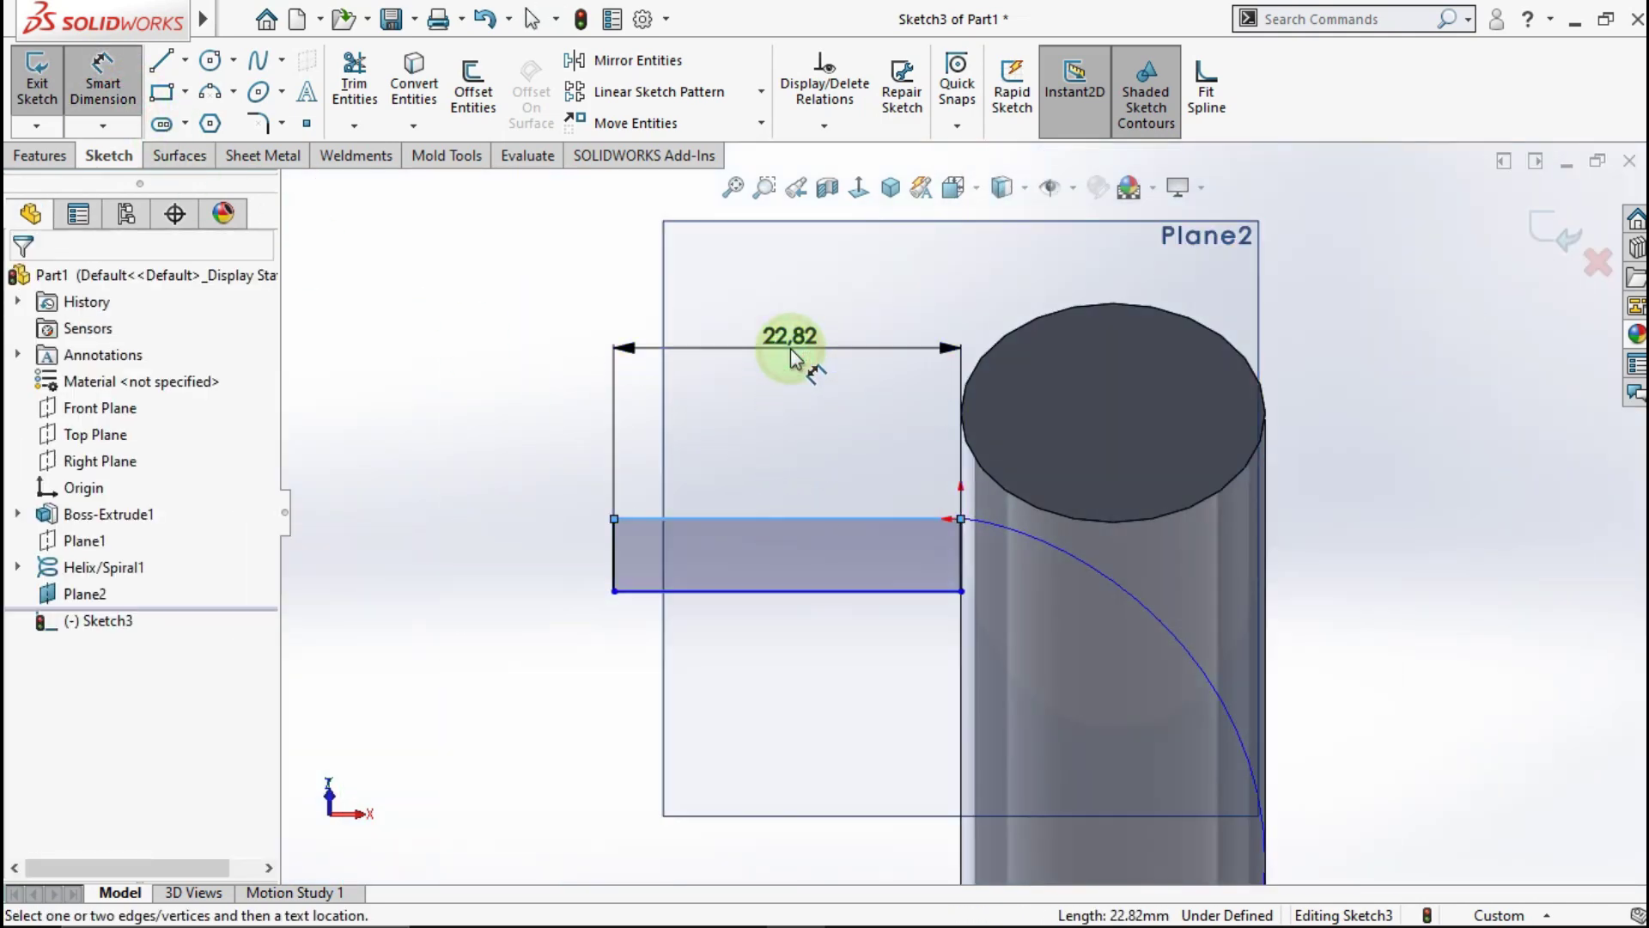
{"action": "left_click", "coordinate": [786, 365]}
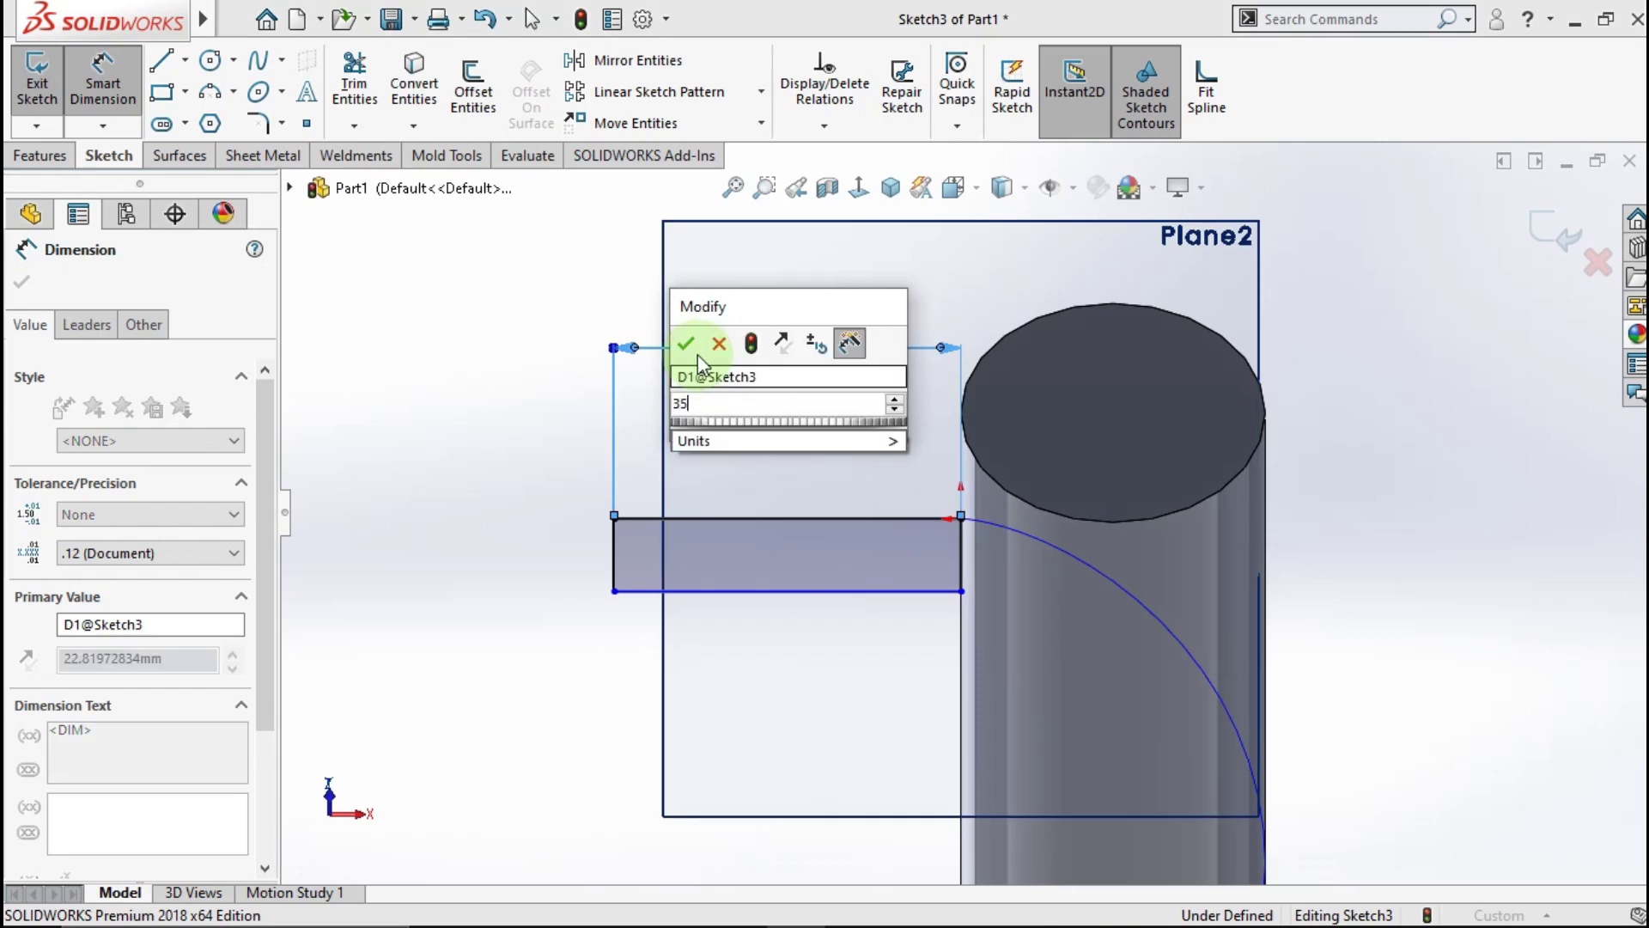
{"action": "type", "text": "35"}
{"action": "key", "text": "Escape"}
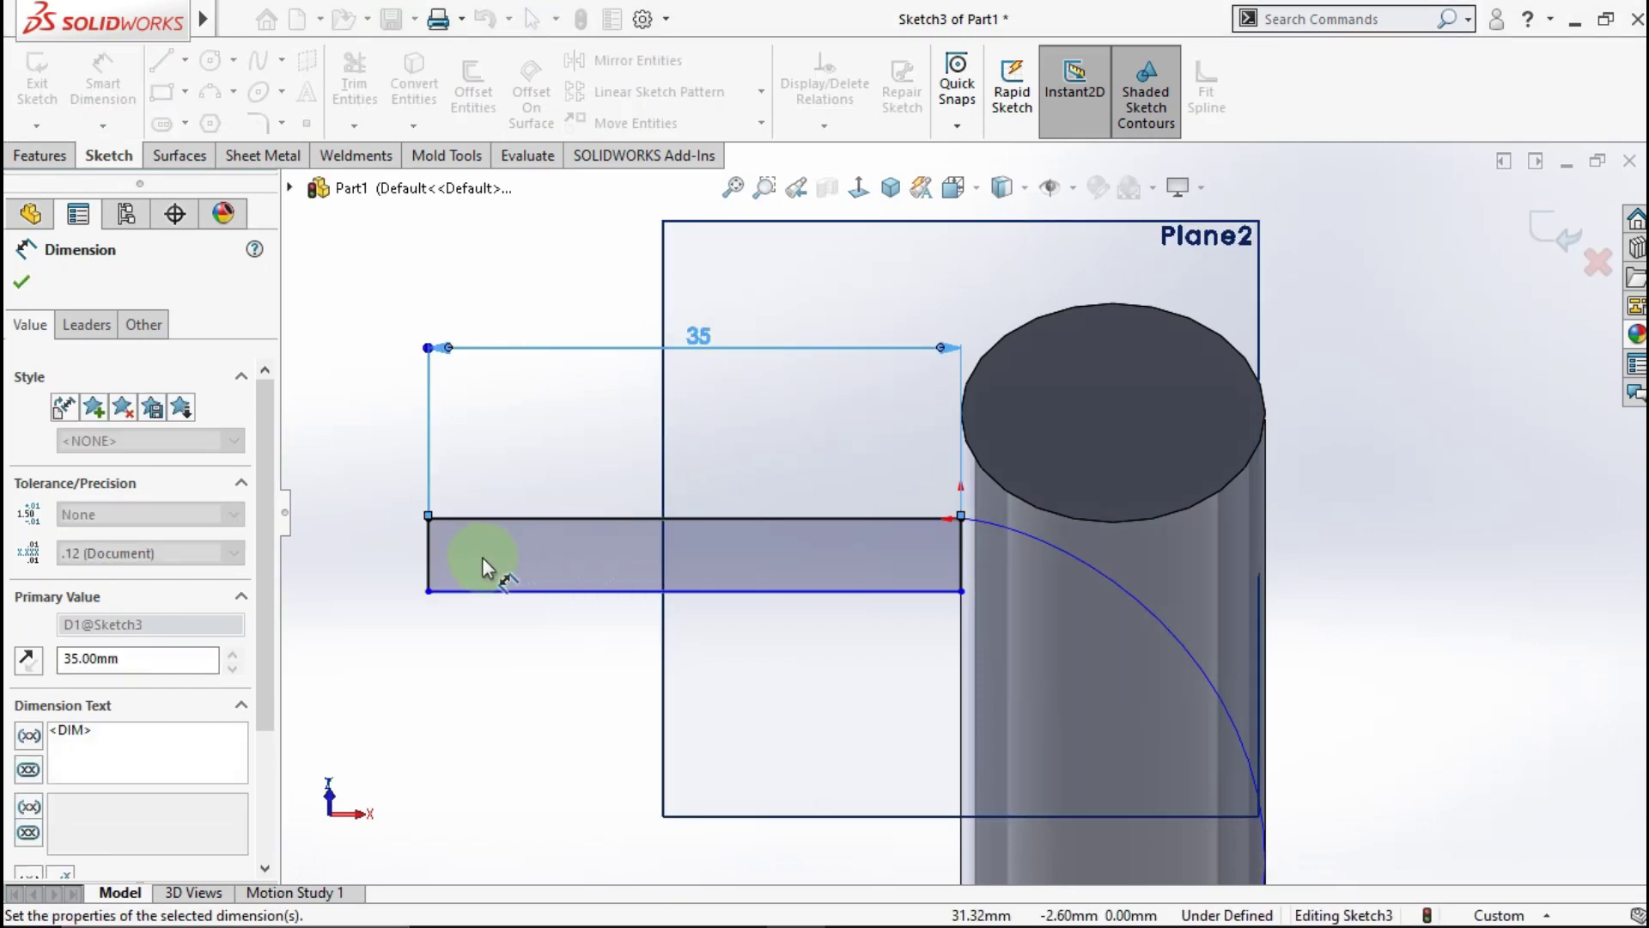
{"action": "left_click", "coordinate": [427, 563]}
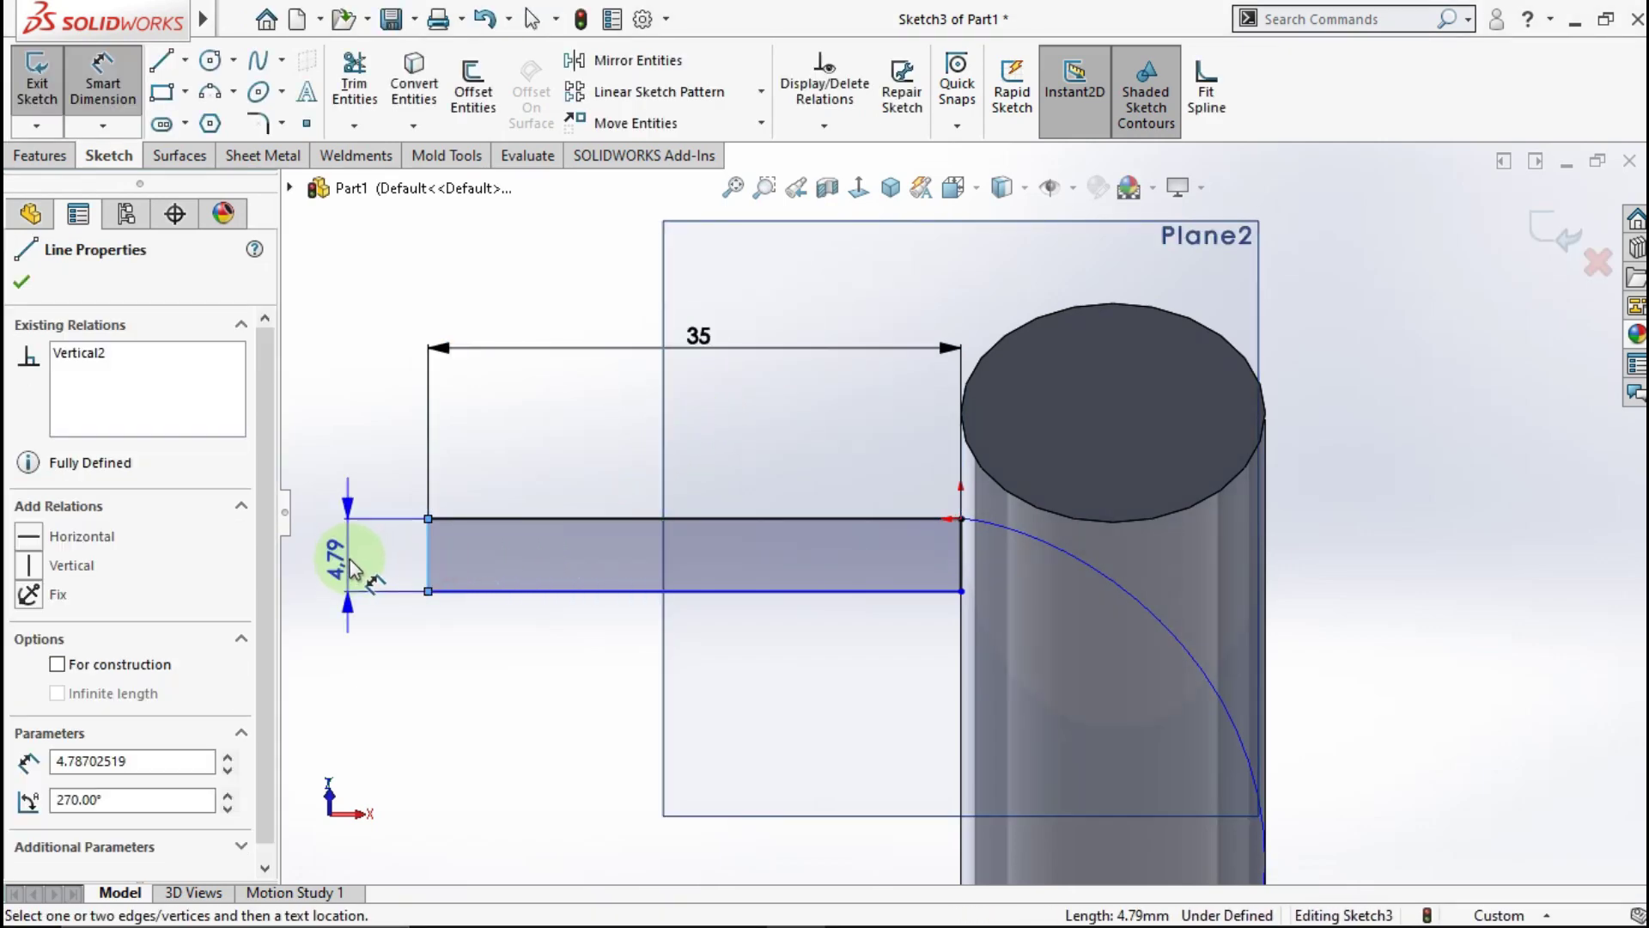
{"action": "left_click", "coordinate": [367, 574]}
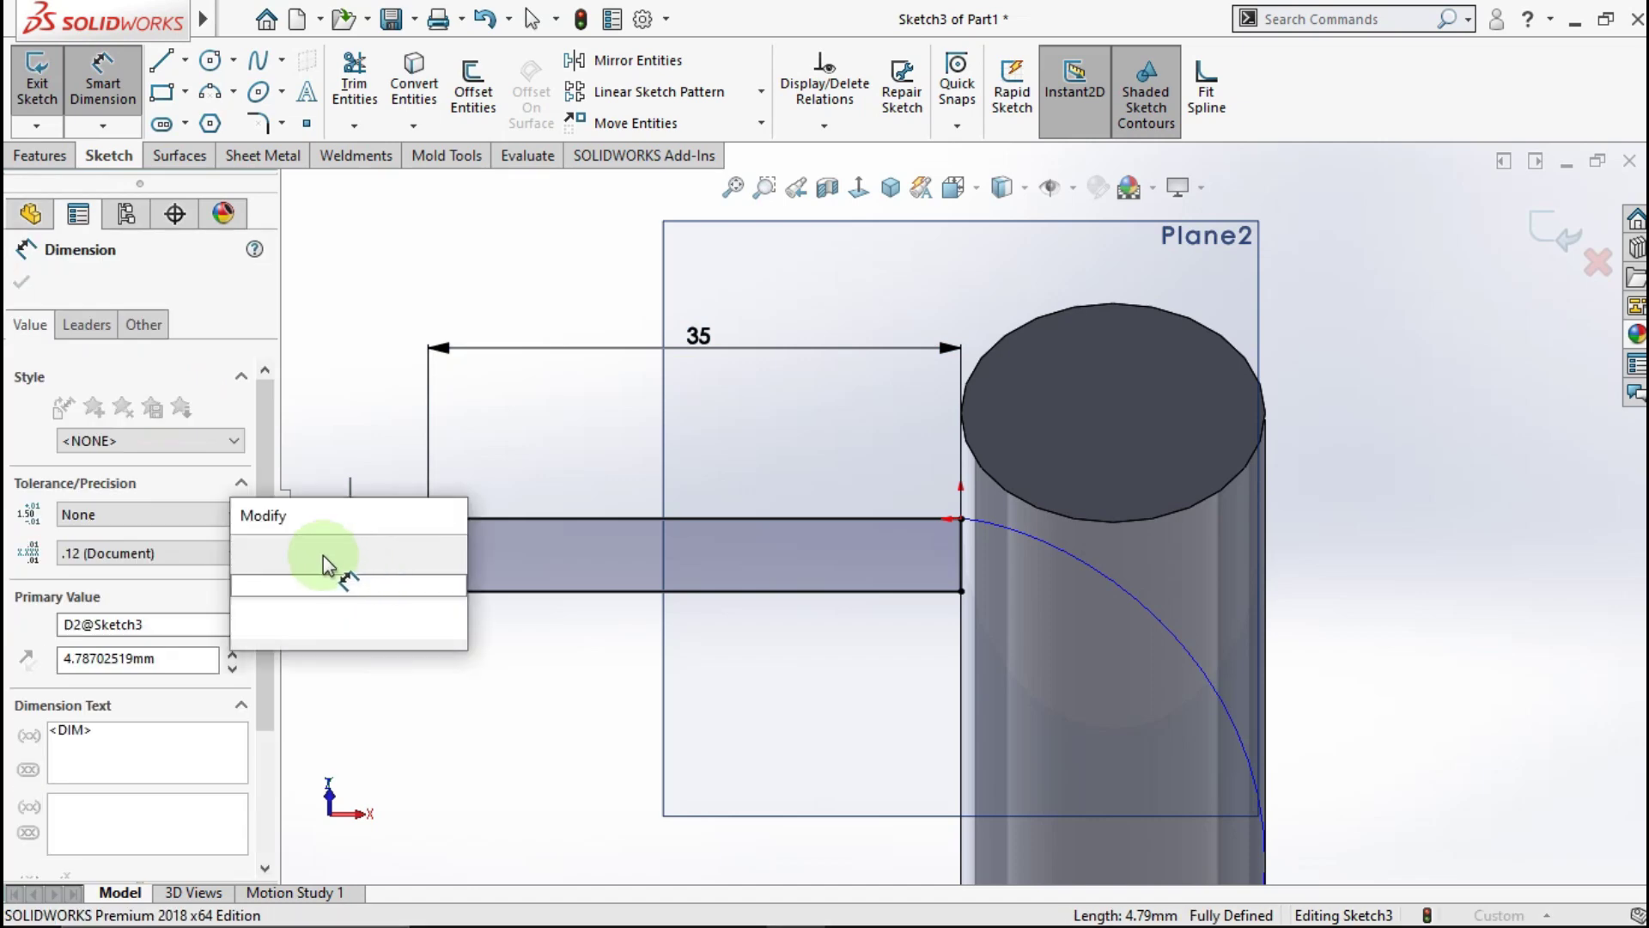
{"action": "left_click", "coordinate": [240, 545]}
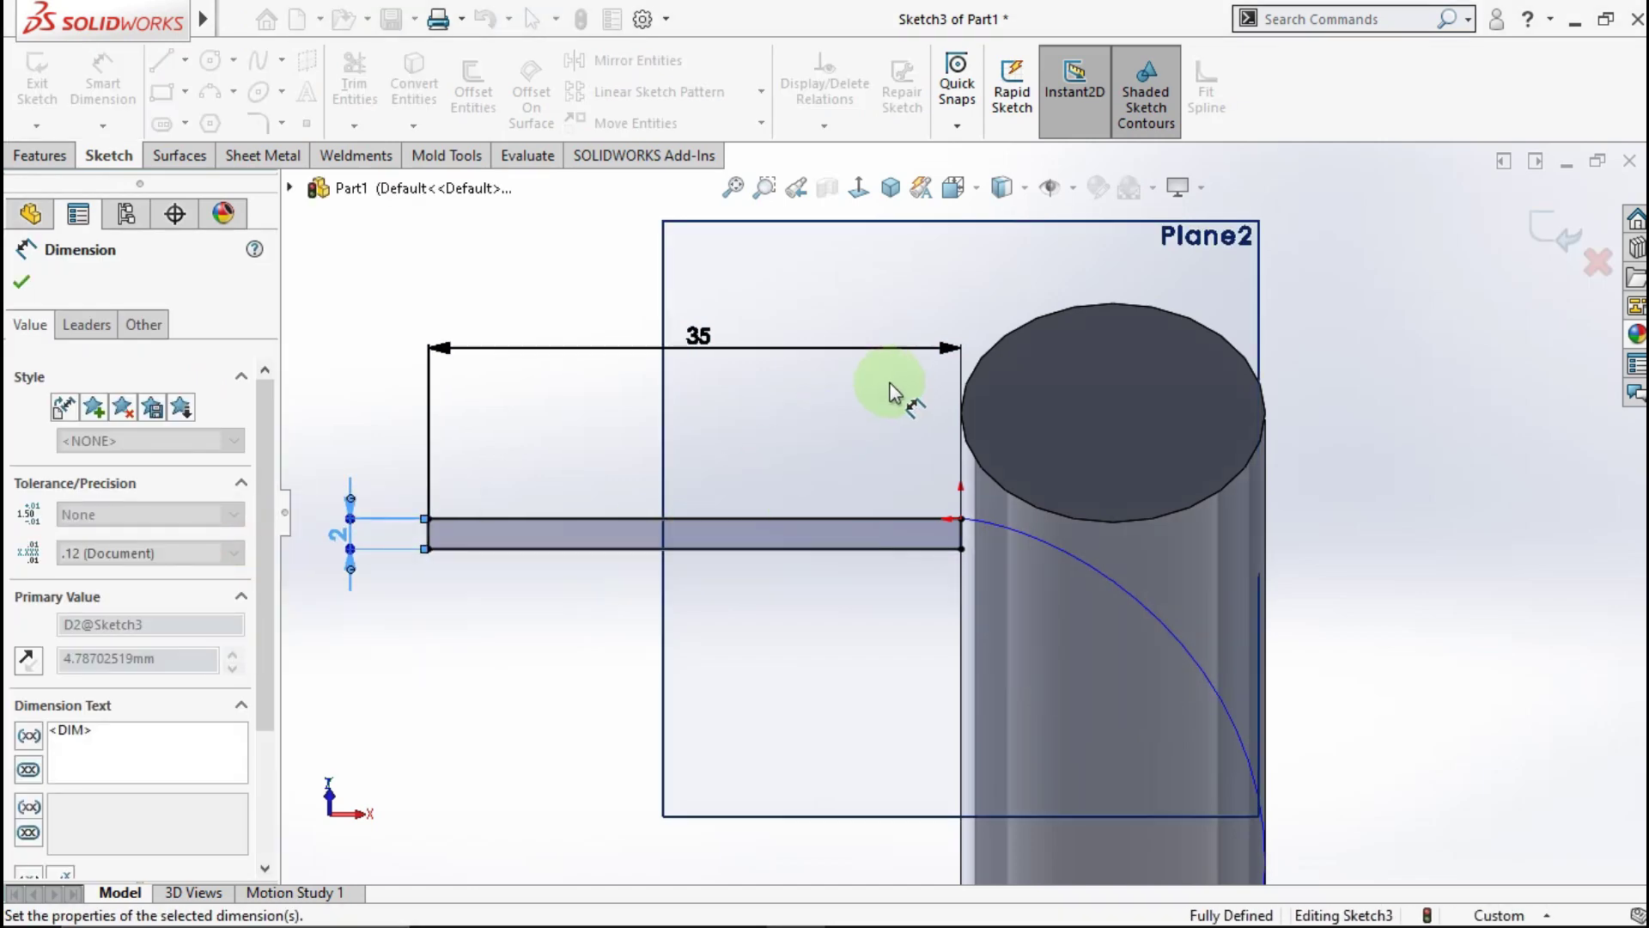
Exit Sketch3 and orbit to view the rectangle profile with the helix.
{"action": "left_click", "coordinate": [889, 186]}
{"action": "left_click", "coordinate": [874, 265]}
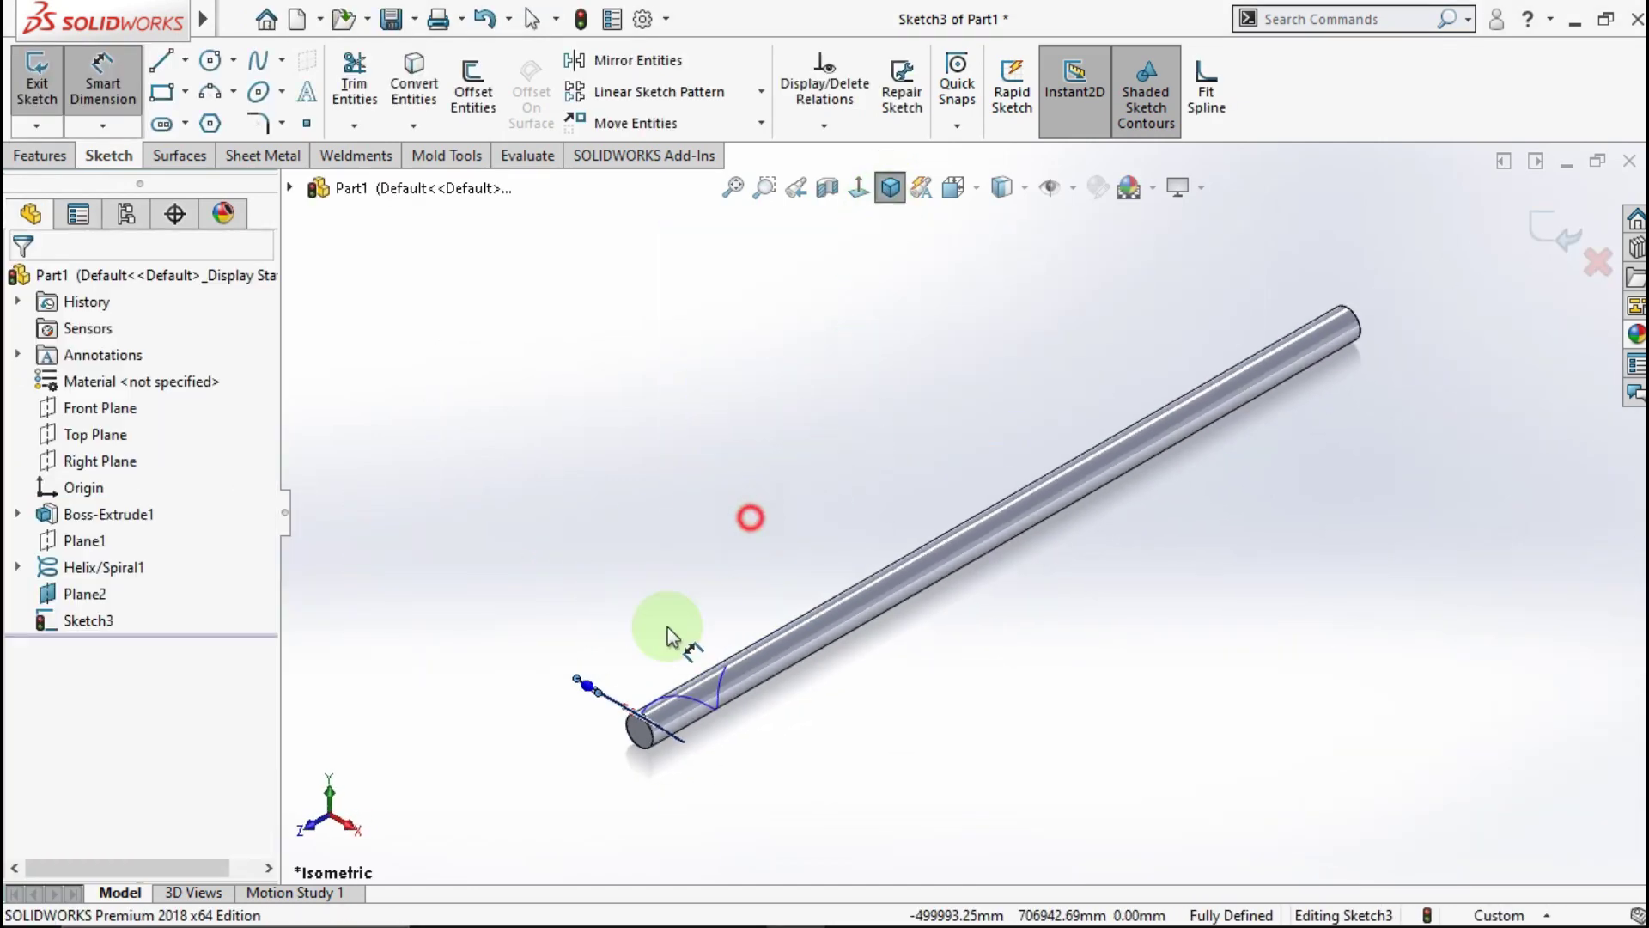
{"action": "left_click", "coordinate": [662, 657]}
{"action": "scroll", "coordinate": [662, 678], "scroll_direction": "down", "scroll_amount": 5}
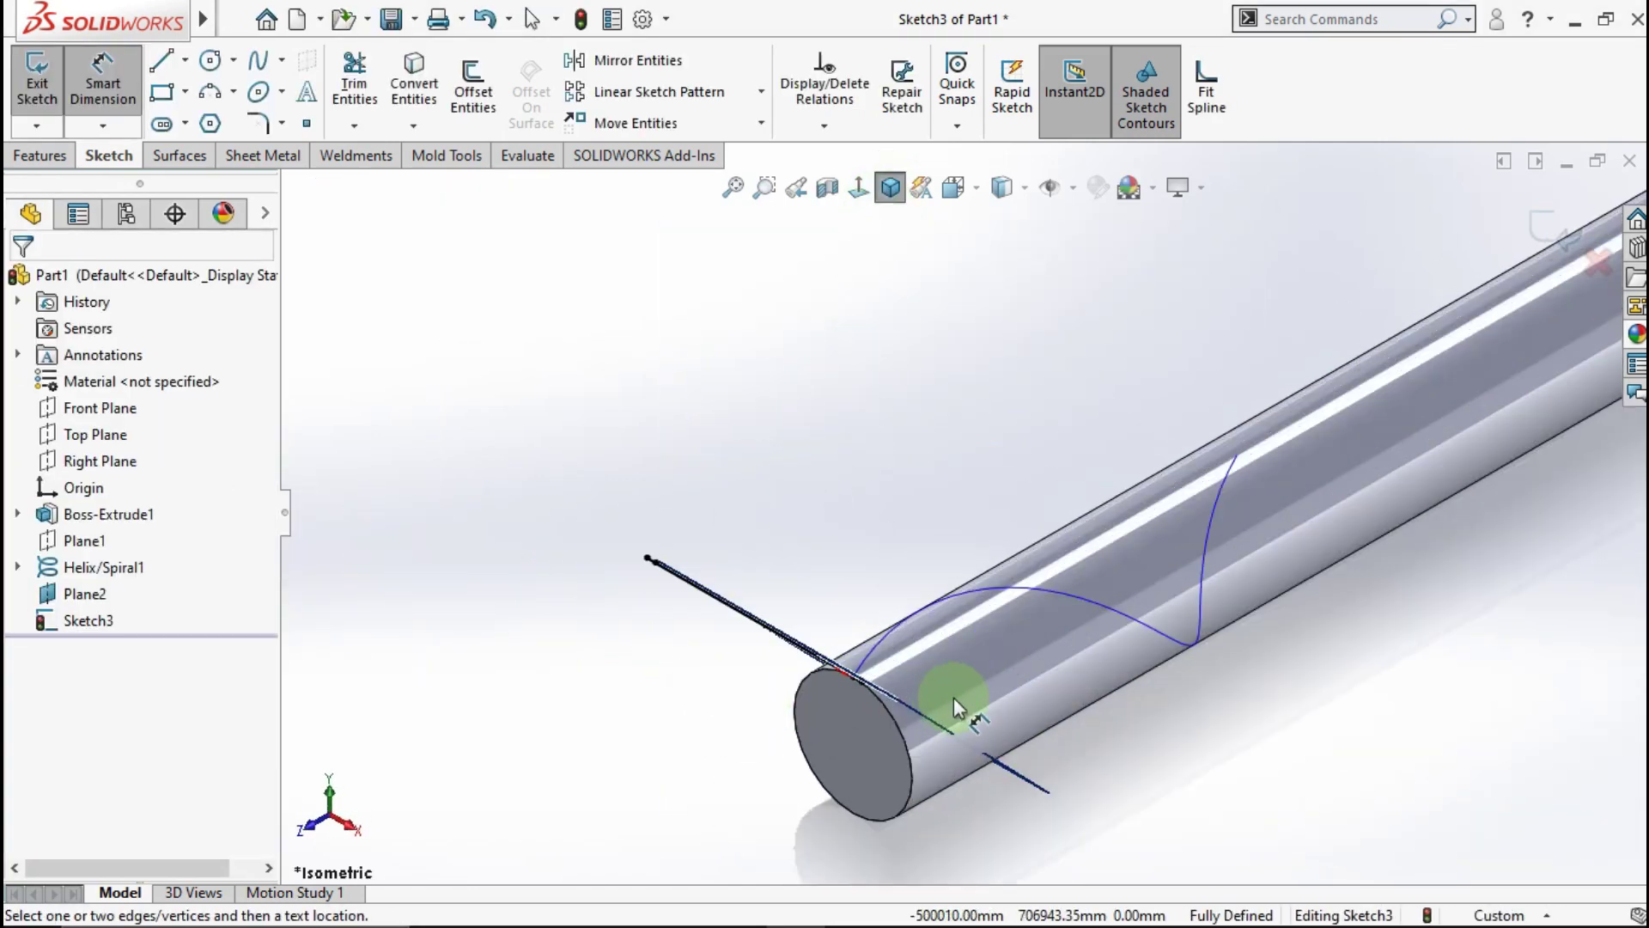
{"action": "left_click", "coordinate": [1533, 225]}
{"action": "middle_click_drag", "start_coordinate": [986, 433], "coordinate": [797, 492]}
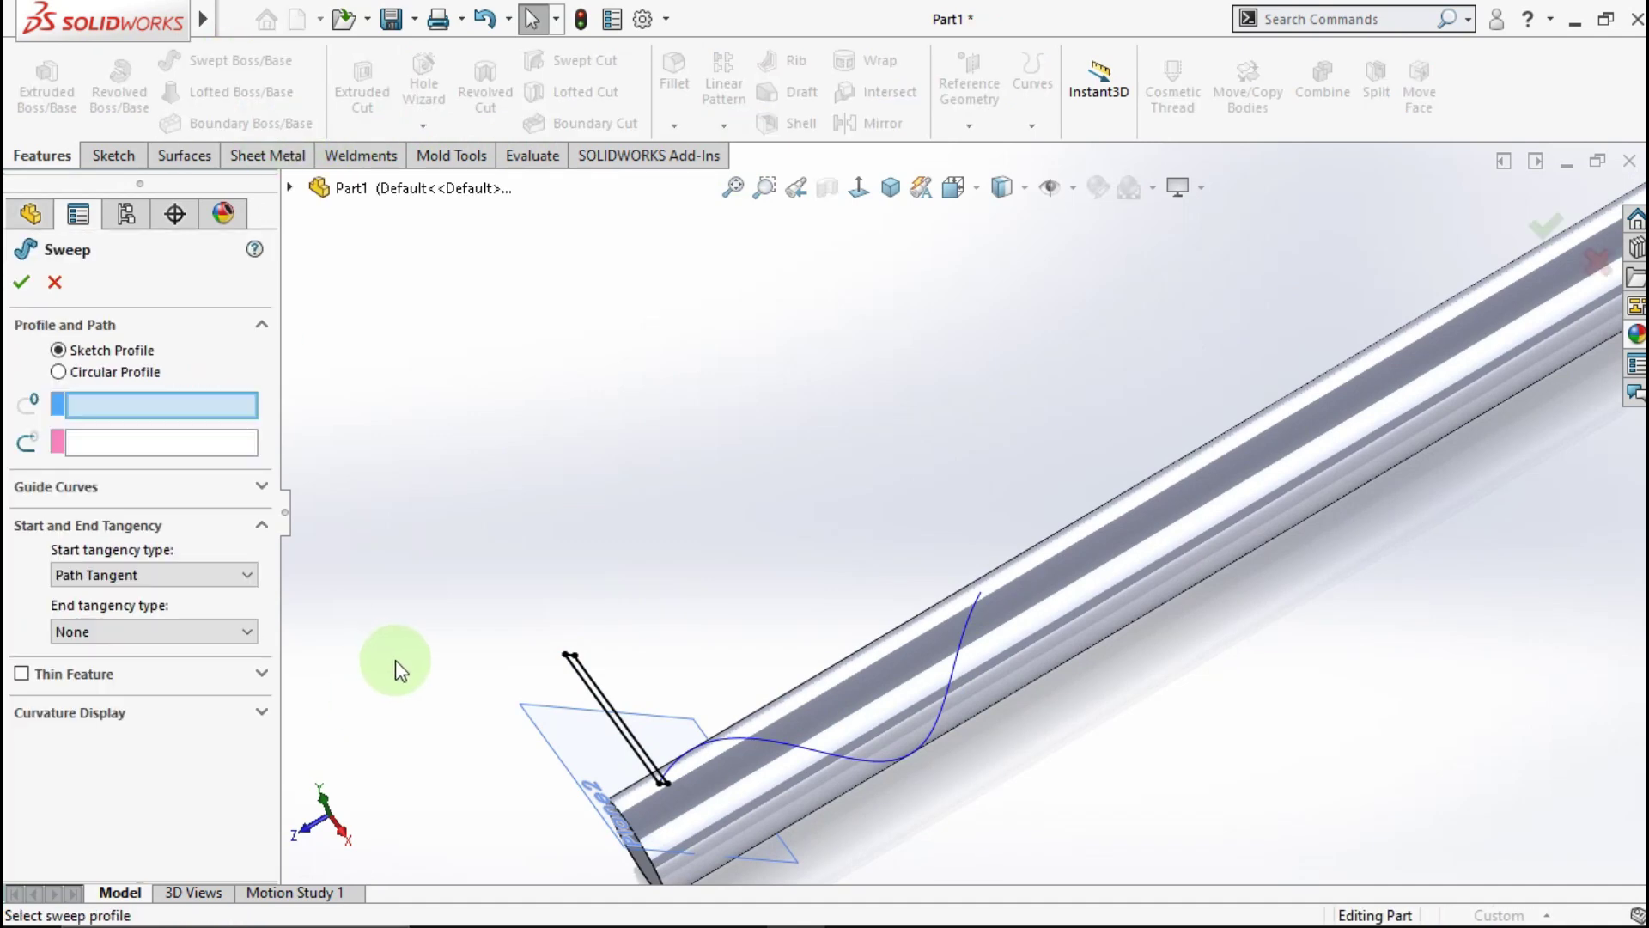
Sweep the Sketch3 rectangle along Helix/Spiral1 to form the Sweep1 flight.
{"action": "left_click", "coordinate": [579, 692]}
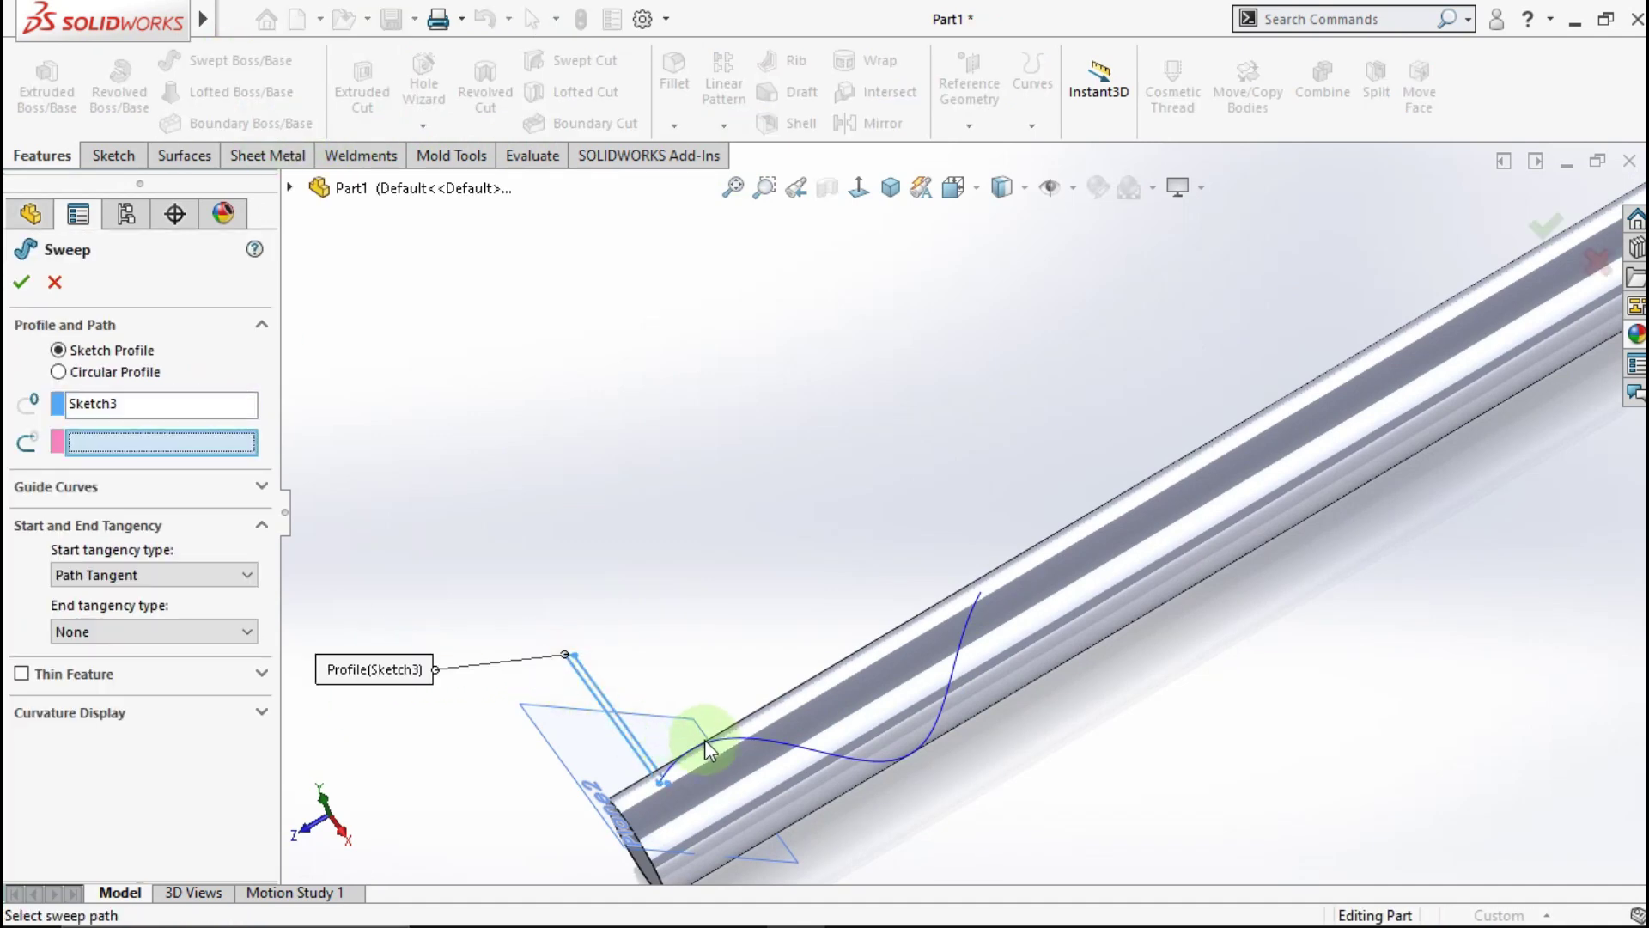
{"action": "left_click", "coordinate": [760, 739]}
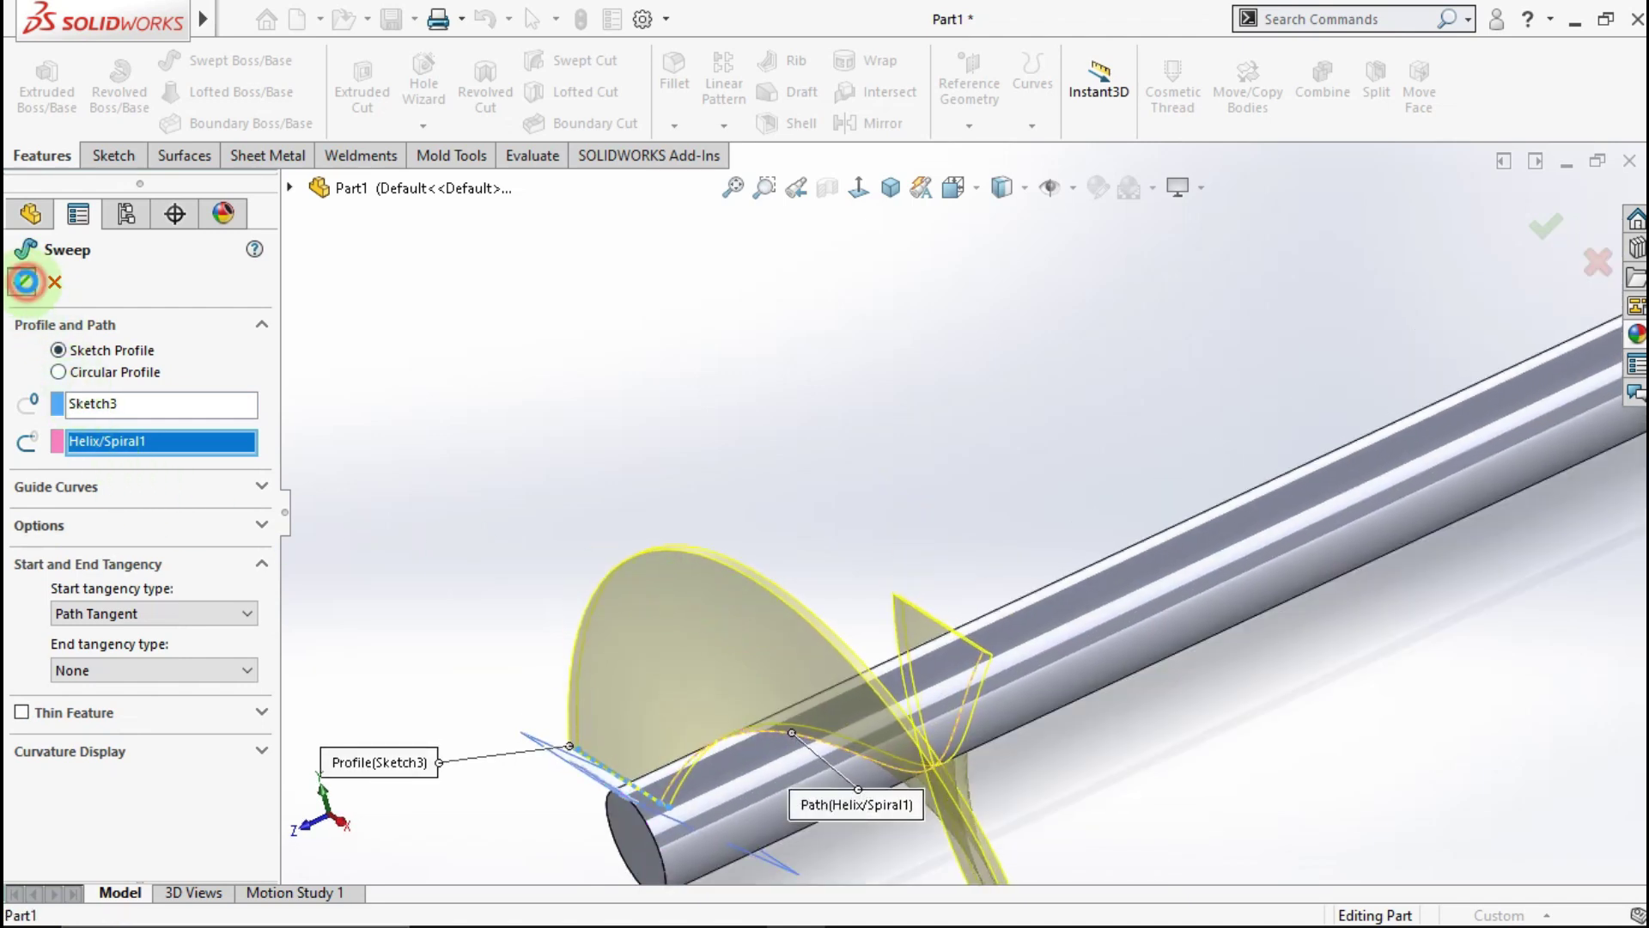
{"action": "left_click", "coordinate": [25, 281]}
{"action": "scroll", "coordinate": [791, 620], "scroll_direction": "up", "scroll_amount": 2}
Hide Plane2 and Helix/Spiral1 so only the rod and its swept flight show.
{"action": "scroll", "coordinate": [790, 620], "scroll_direction": "up", "scroll_amount": 1}
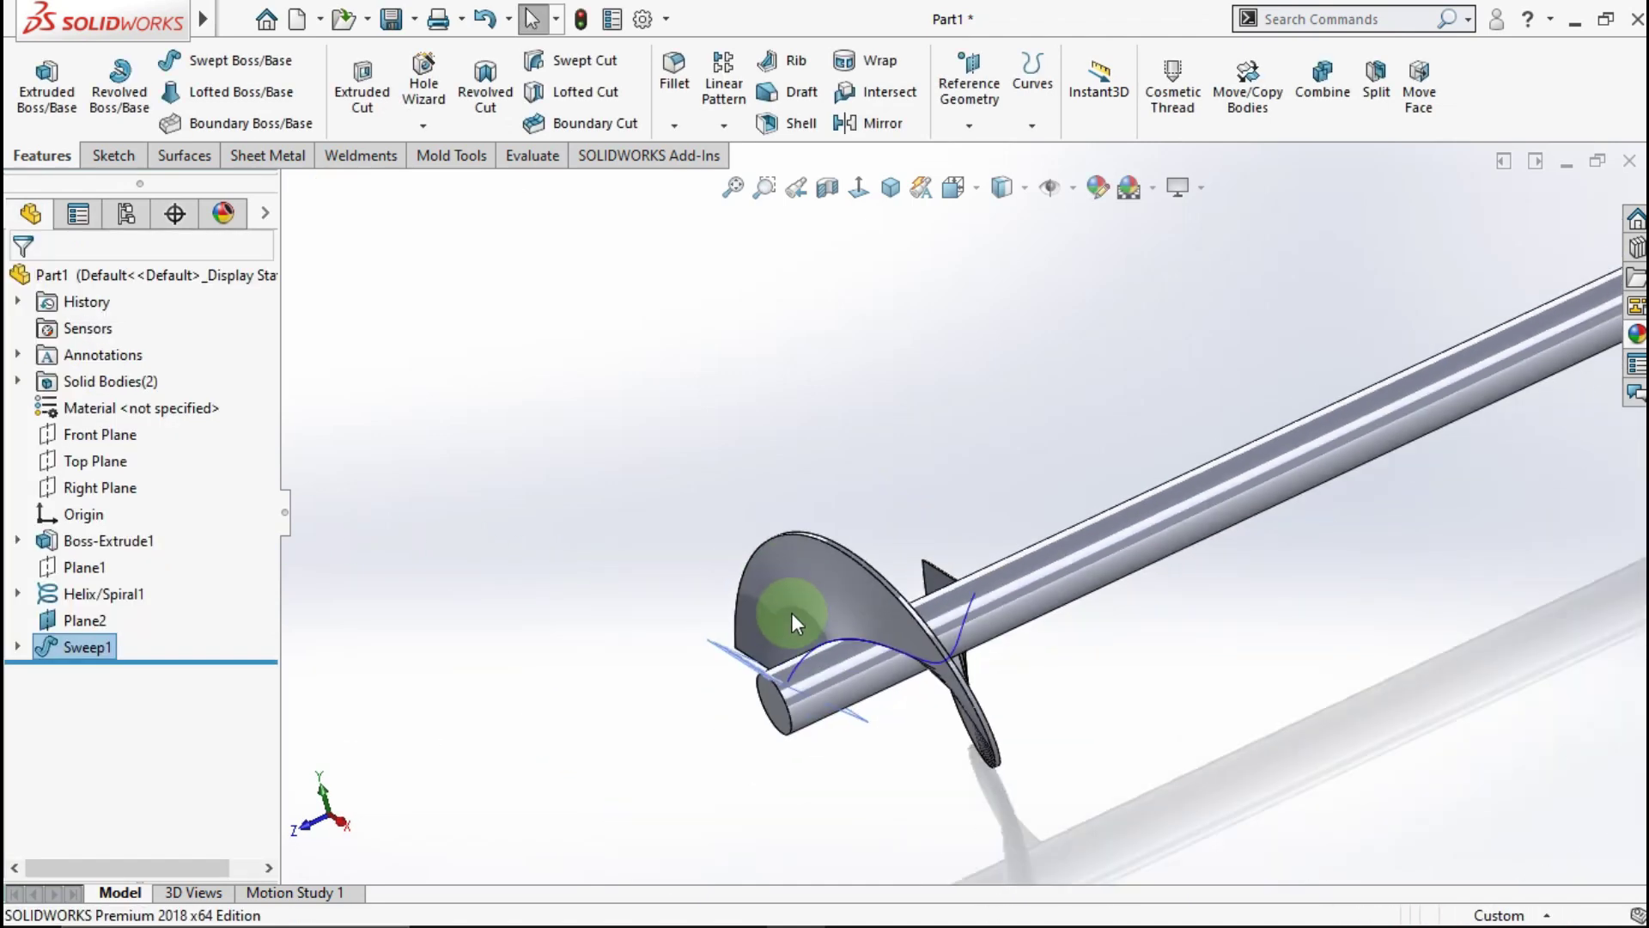
{"action": "mouse_move", "coordinate": [791, 612]}
{"action": "middle_mouse_down"}
{"action": "mouse_move", "coordinate": [799, 500]}
{"action": "mouse_move", "coordinate": [902, 434]}
{"action": "mouse_move", "coordinate": [854, 457]}
{"action": "mouse_move", "coordinate": [661, 678]}
{"action": "middle_mouse_up"}
{"action": "right_click", "coordinate": [66, 627]}
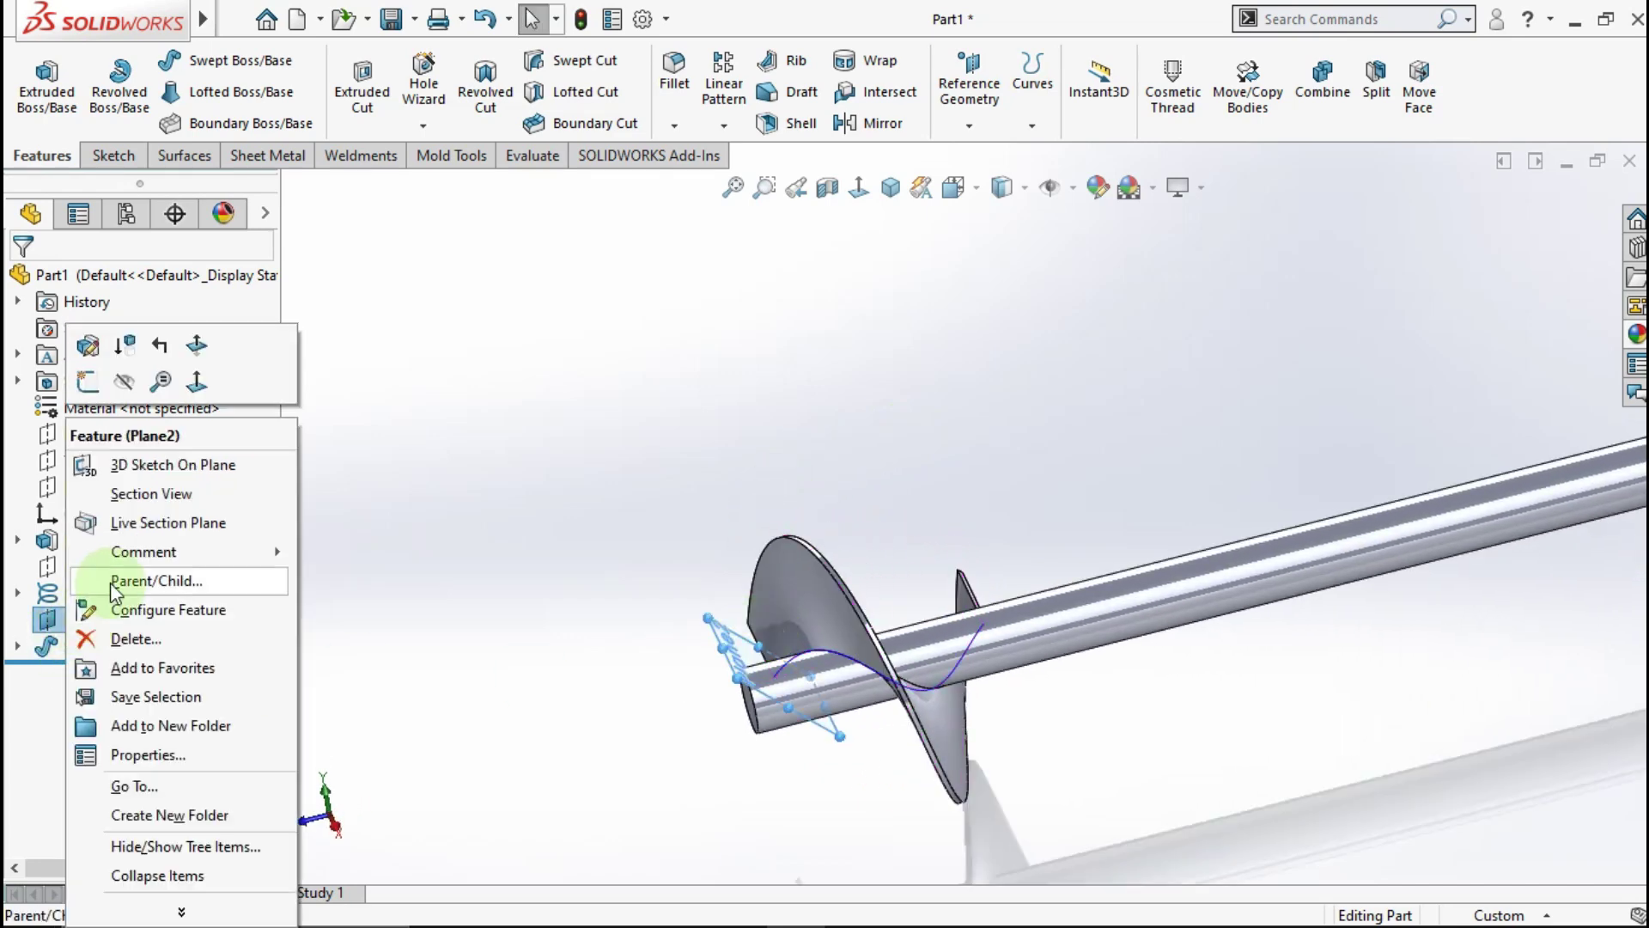
{"action": "left_click", "coordinate": [123, 384]}
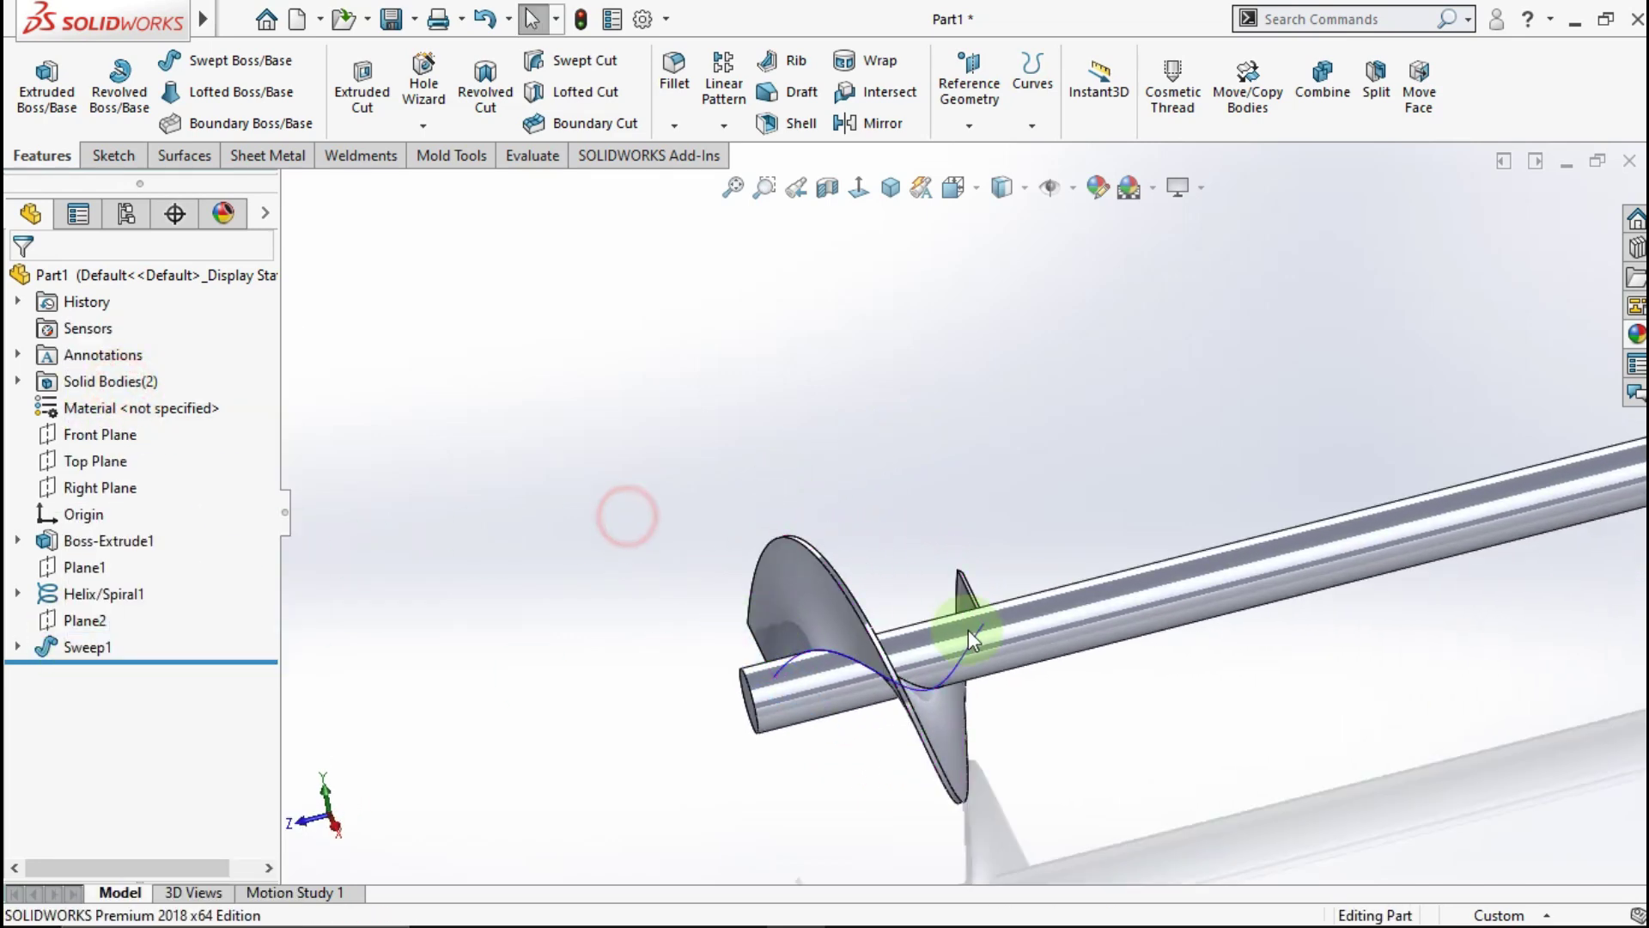
{"action": "middle_click_drag", "start_coordinate": [968, 630], "coordinate": [994, 589]}
{"action": "right_click", "coordinate": [62, 594]}
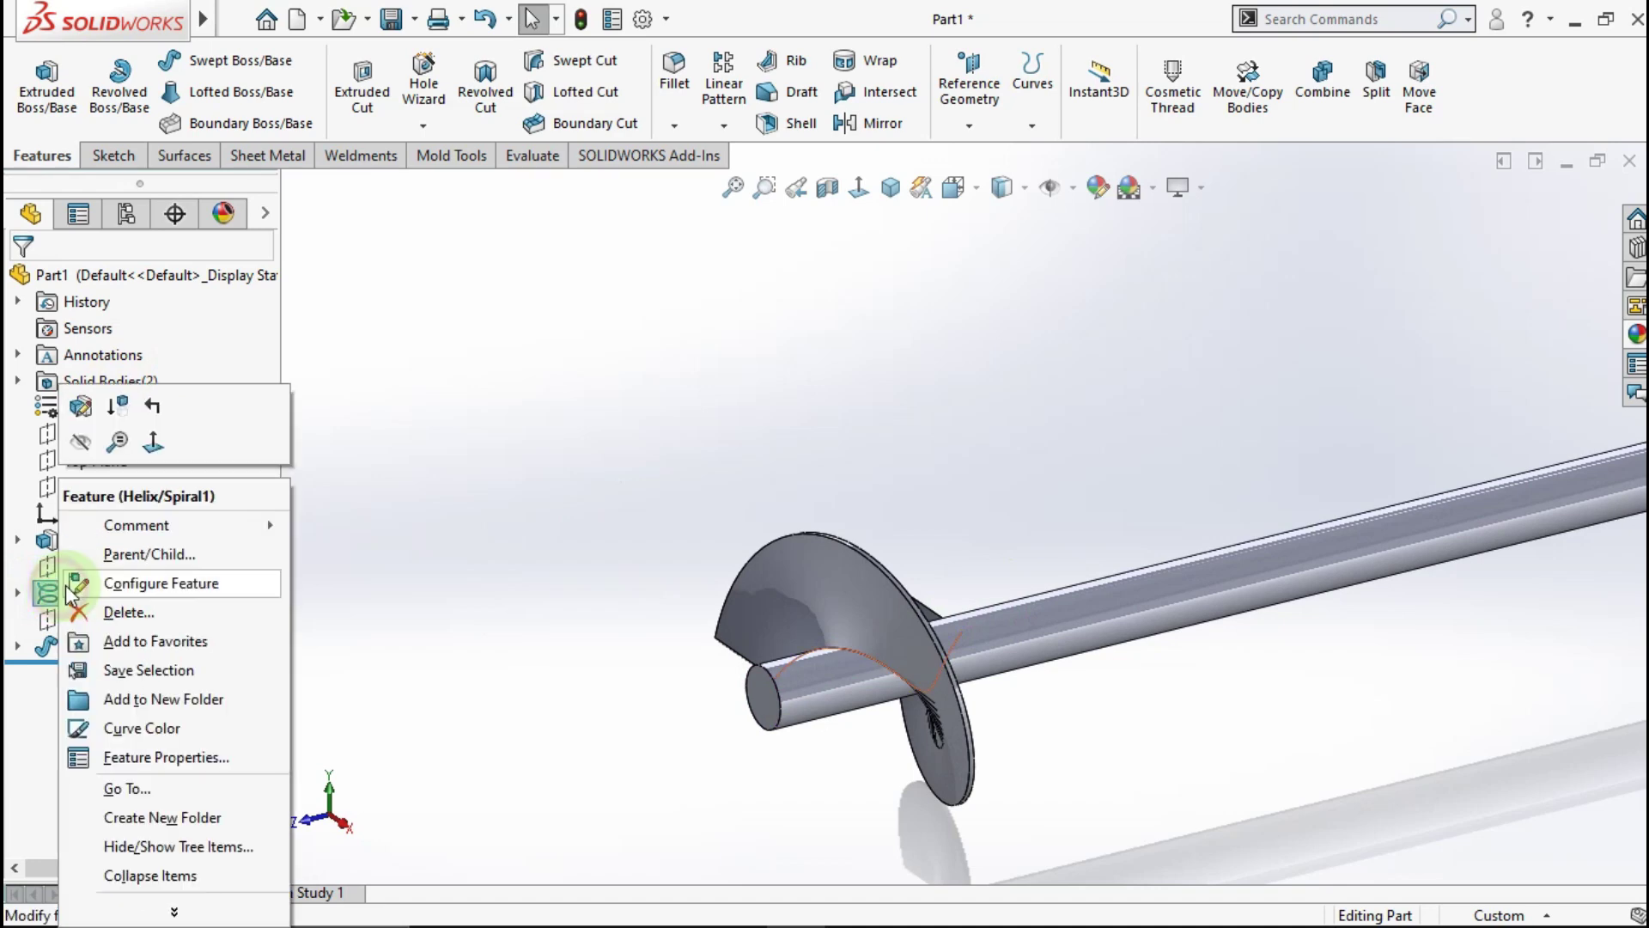
{"action": "left_click", "coordinate": [86, 438]}
{"action": "left_click", "coordinate": [594, 561]}
{"action": "mouse_move", "coordinate": [721, 564]}
{"action": "middle_mouse_down"}
{"action": "mouse_move", "coordinate": [865, 570]}
{"action": "mouse_move", "coordinate": [755, 541]}
{"action": "mouse_move", "coordinate": [868, 646]}
{"action": "mouse_move", "coordinate": [790, 617]}
{"action": "mouse_move", "coordinate": [1046, 490]}
{"action": "mouse_move", "coordinate": [1224, 343]}
{"action": "mouse_move", "coordinate": [971, 330]}
{"action": "middle_mouse_up"}
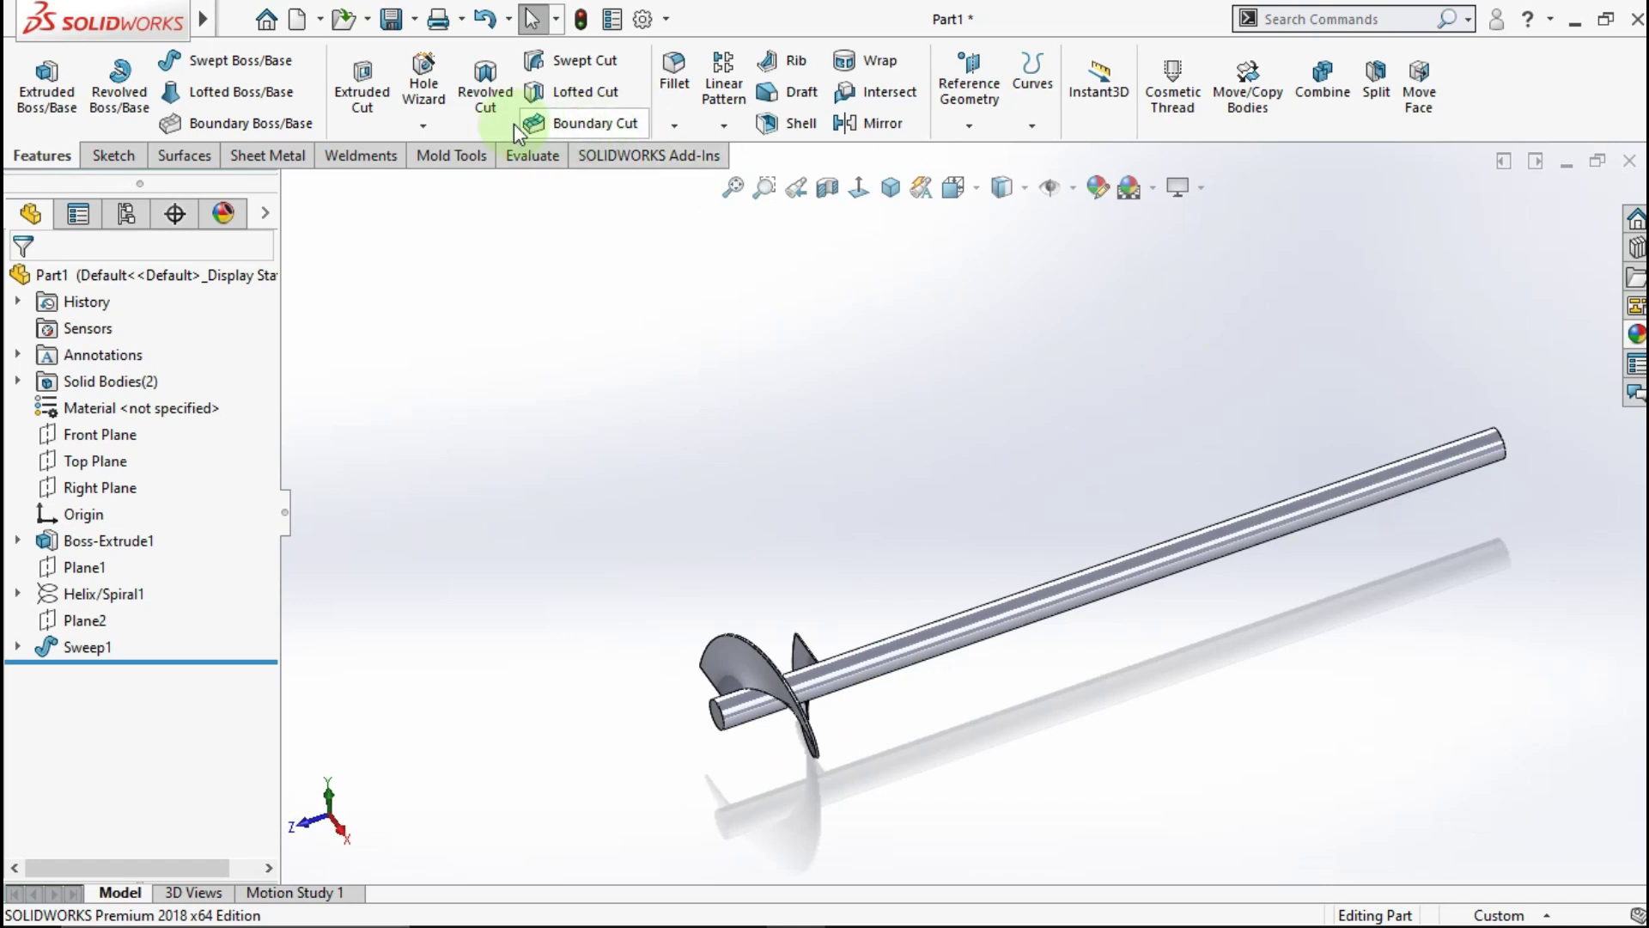
Start a linear pattern directed along the shaft end face, with the direction reversed.
{"action": "left_click", "coordinate": [728, 125]}
{"action": "left_click", "coordinate": [735, 160]}
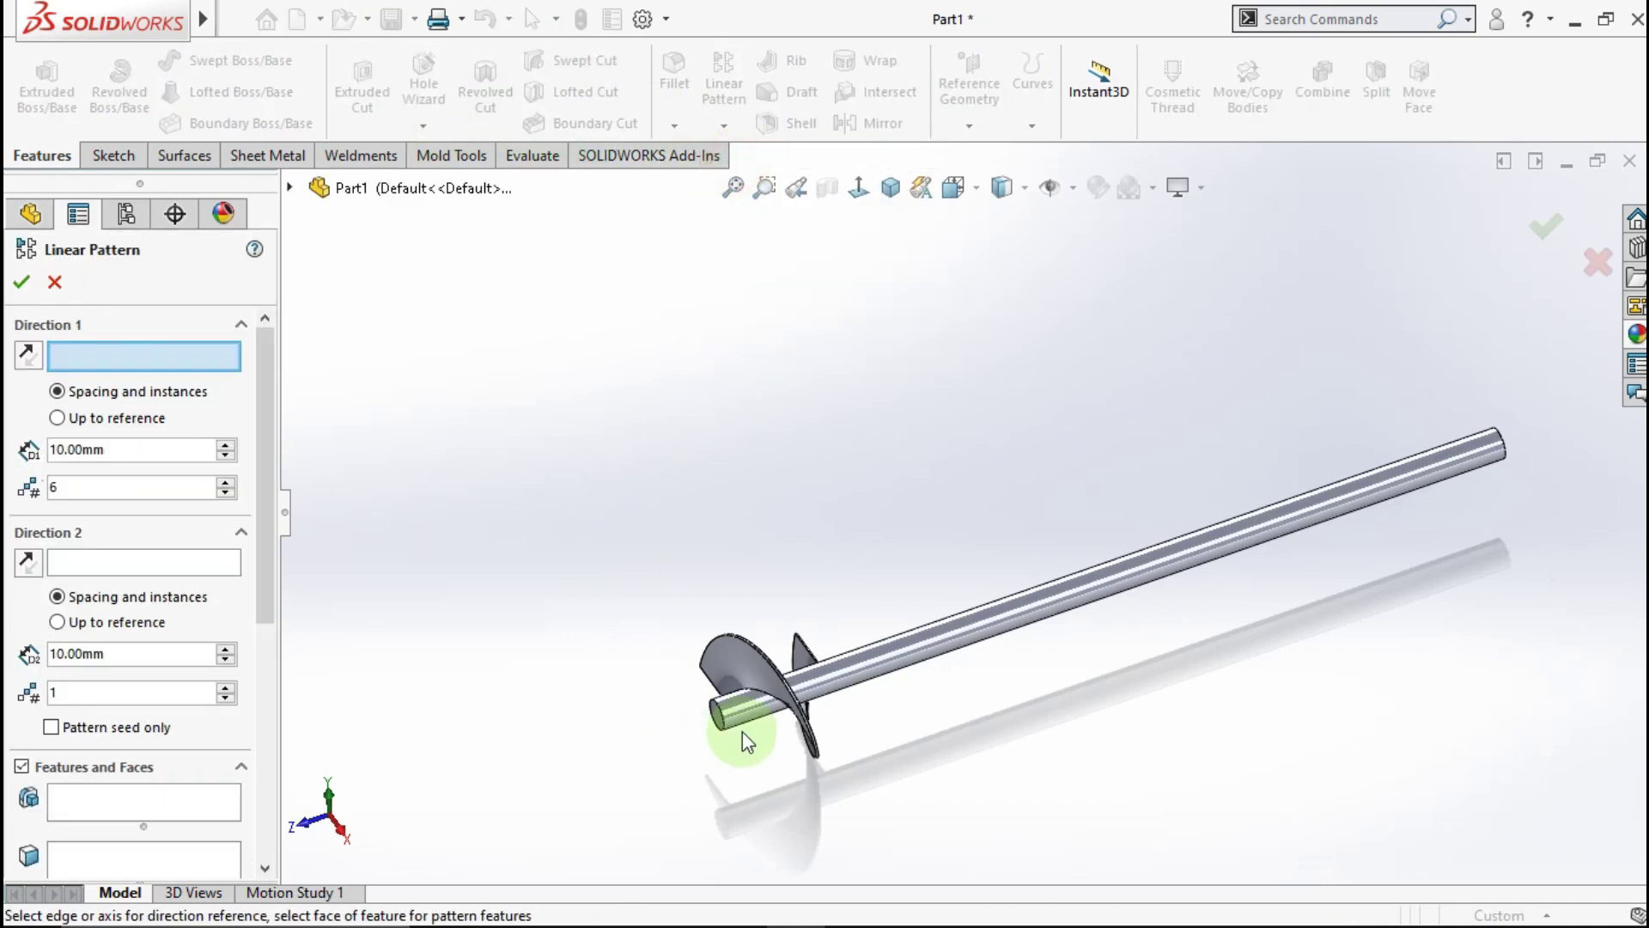
{"action": "scroll", "coordinate": [742, 730], "scroll_direction": "down", "scroll_amount": 3}
{"action": "scroll", "coordinate": [756, 687], "scroll_direction": "down", "scroll_amount": 4}
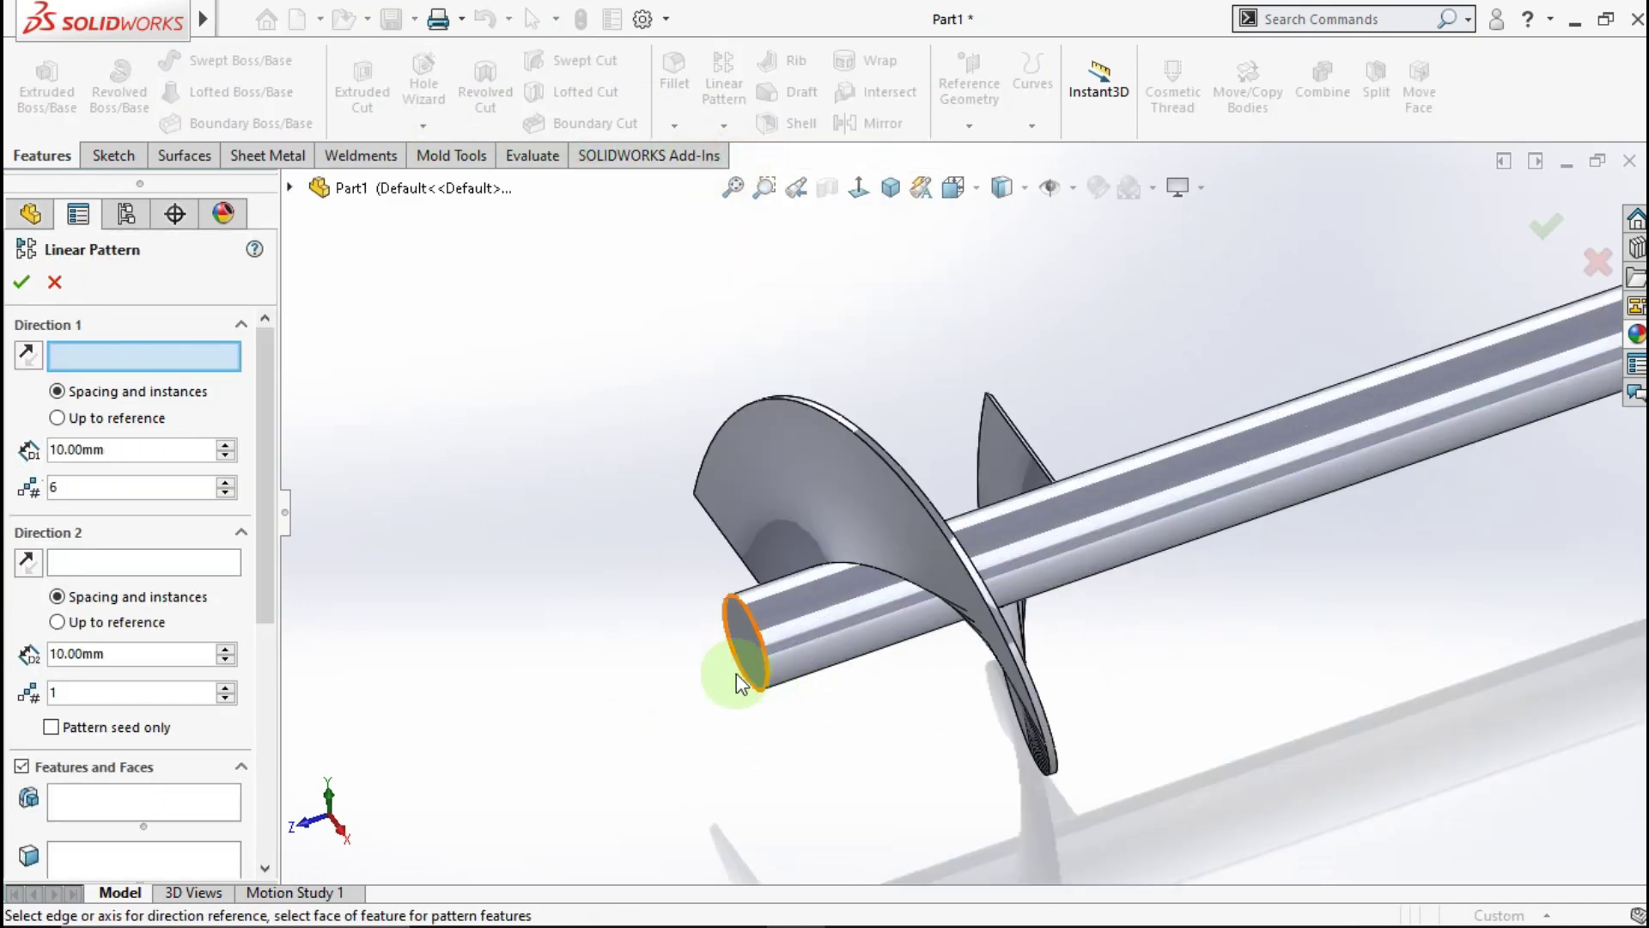
{"action": "left_click", "coordinate": [488, 648]}
{"action": "left_click", "coordinate": [31, 360]}
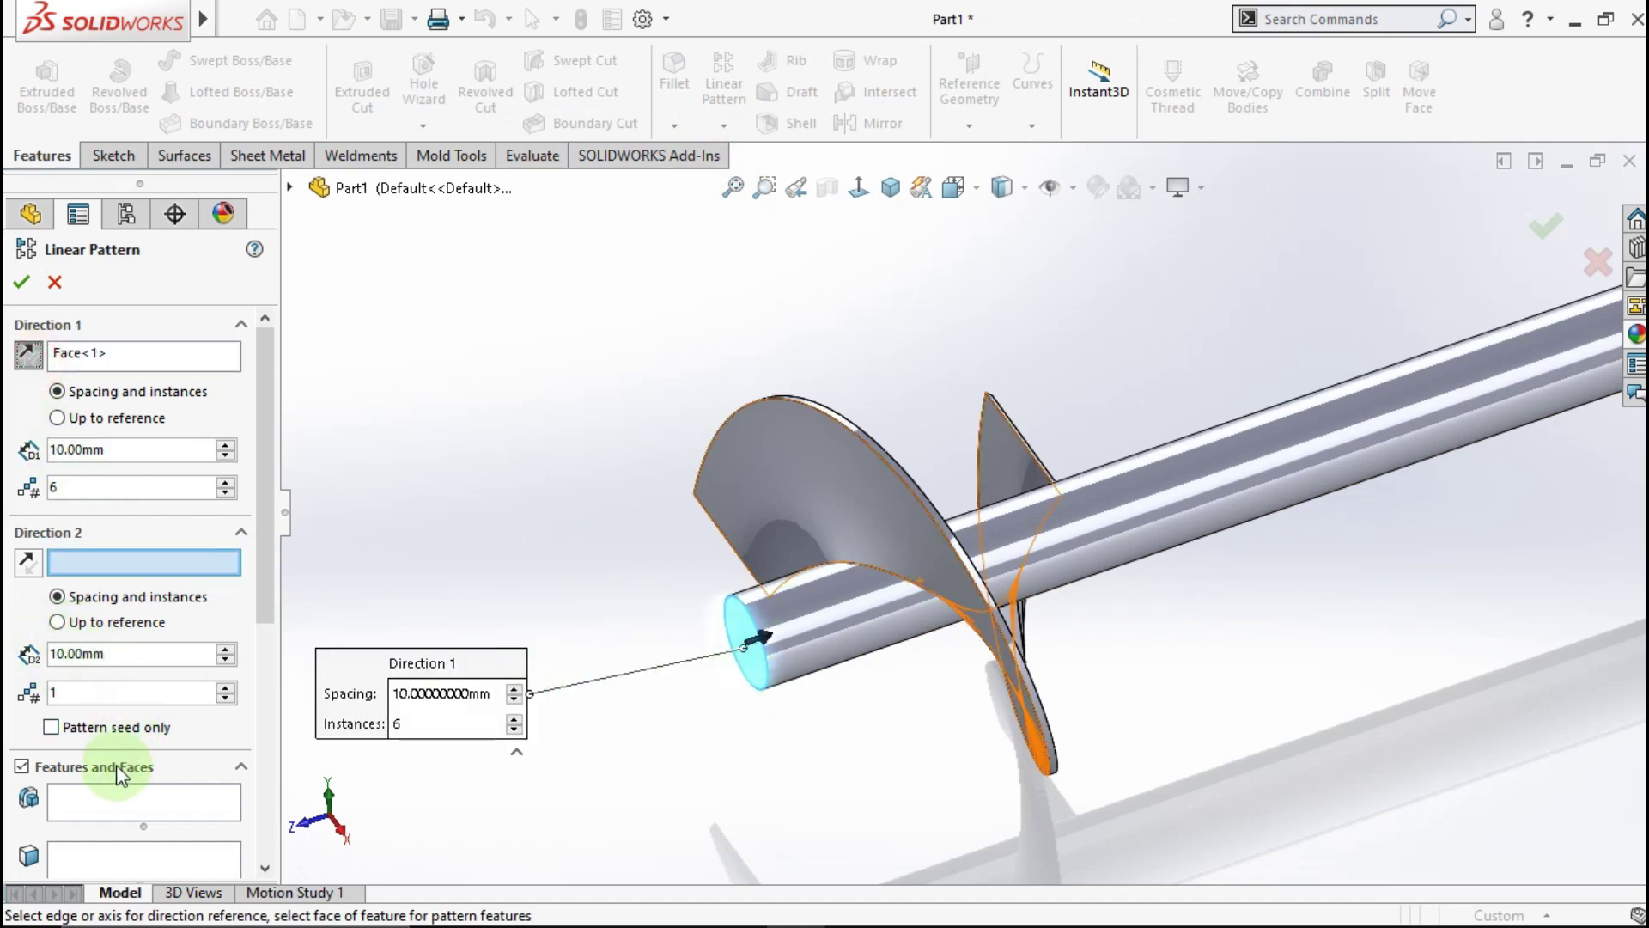
Pattern Sweep1 as 6 instances spaced 65 mm apart.
{"action": "left_click", "coordinate": [96, 800]}
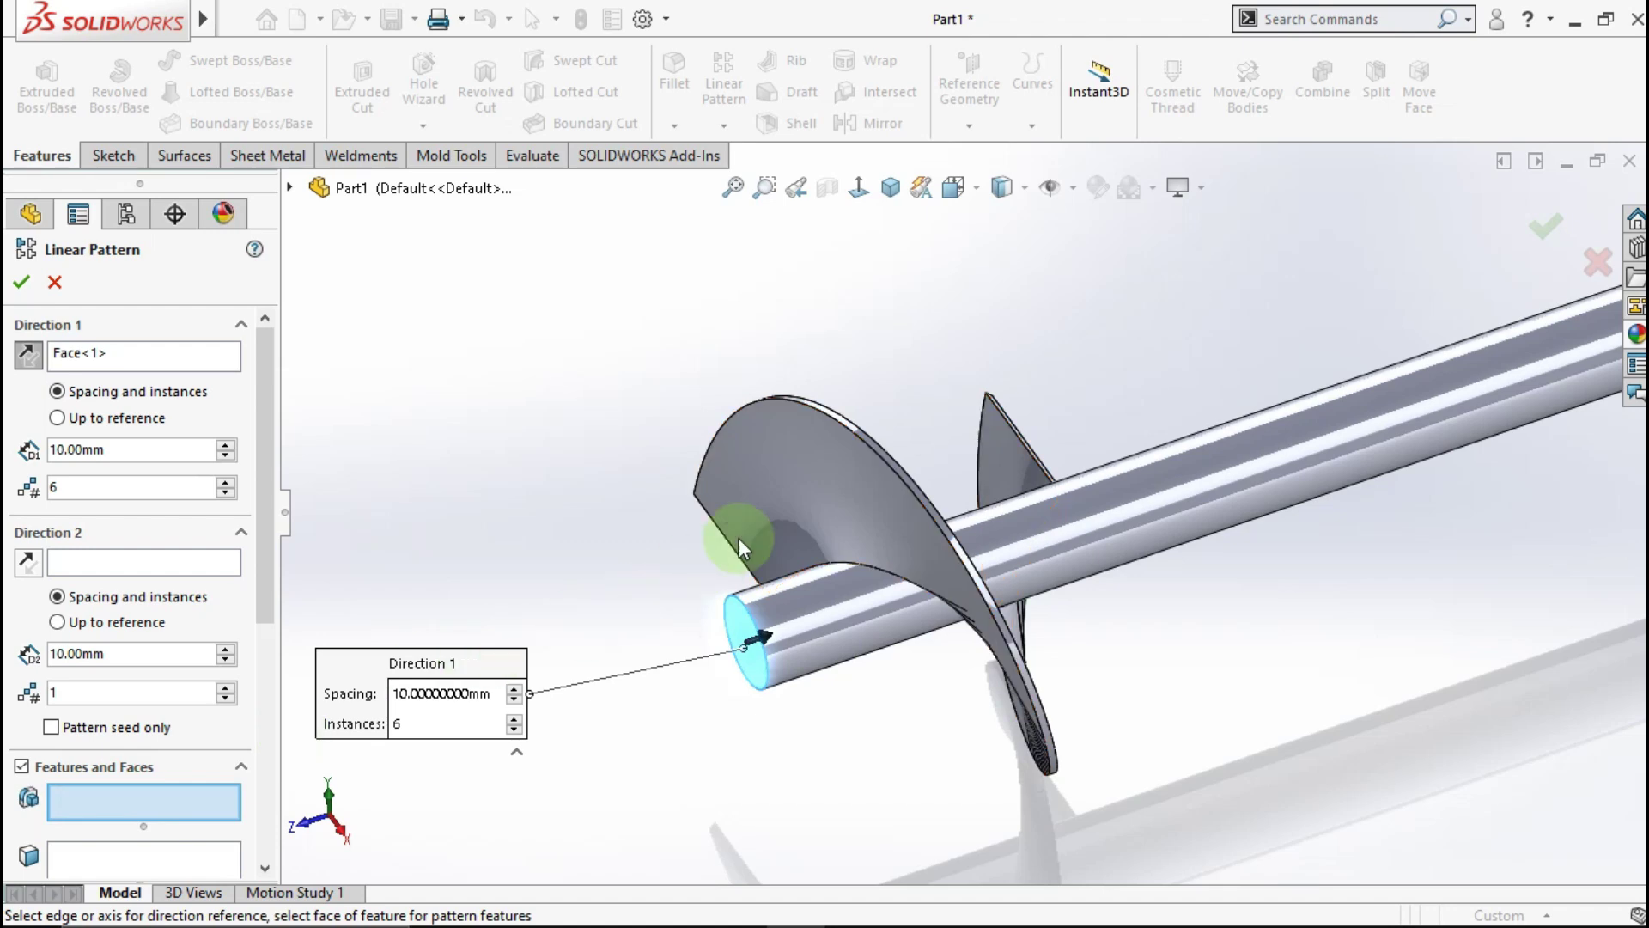
{"action": "left_click", "coordinate": [731, 498]}
{"action": "scroll", "coordinate": [1040, 446], "scroll_direction": "up", "scroll_amount": 3}
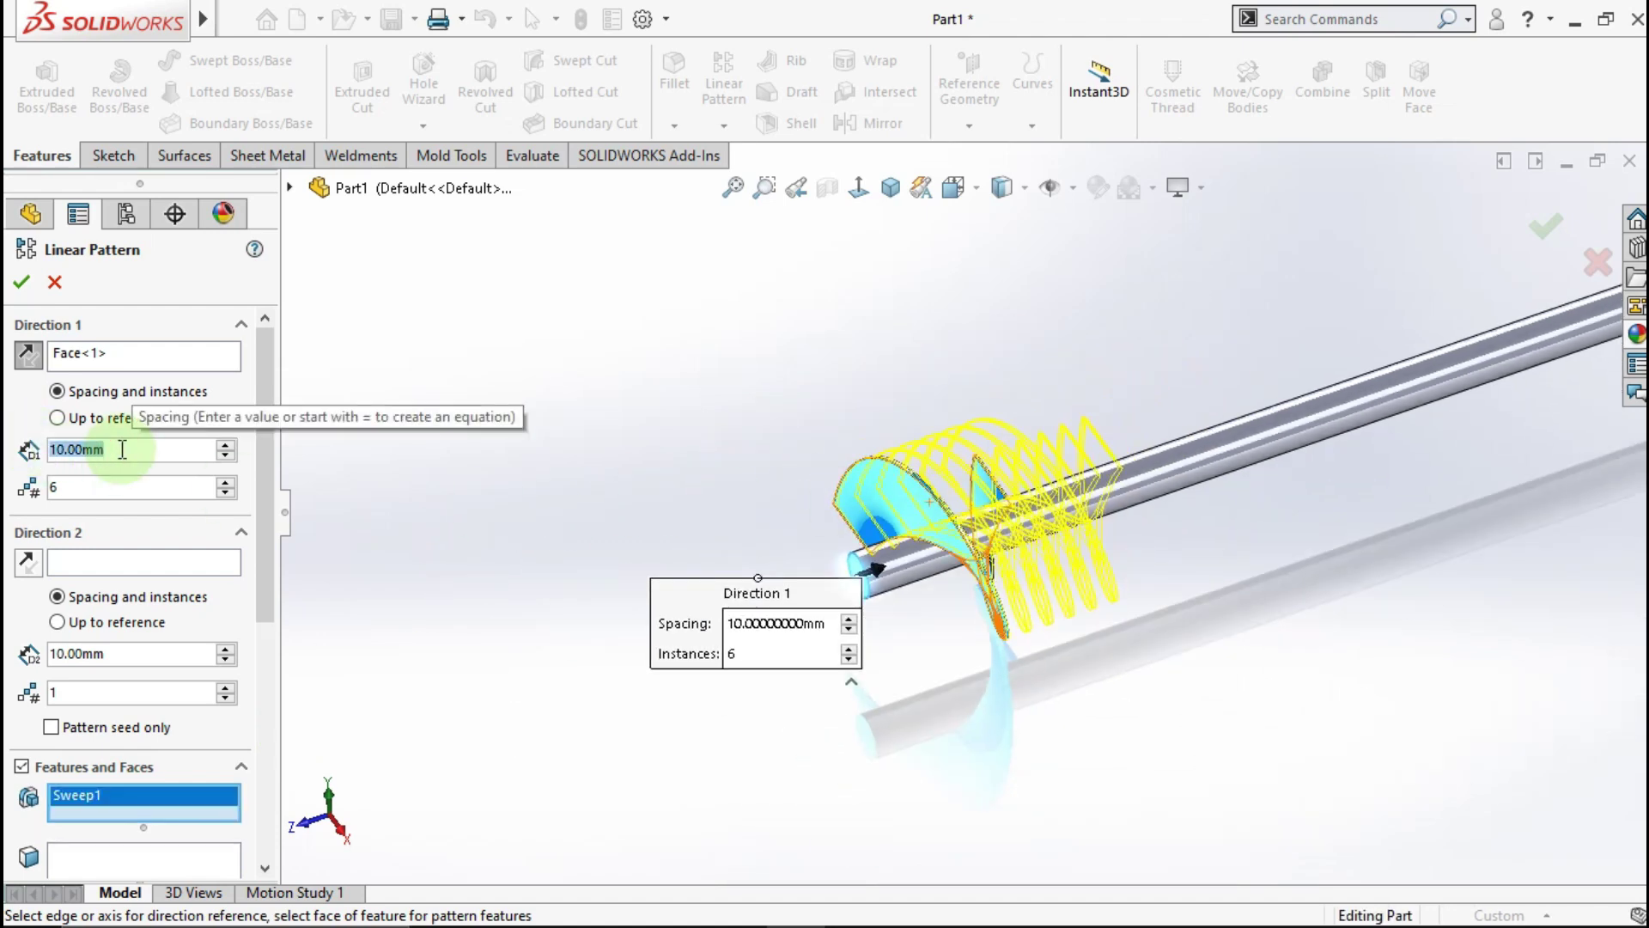
{"action": "type", "text": "65"}
{"action": "key", "text": "Return"}
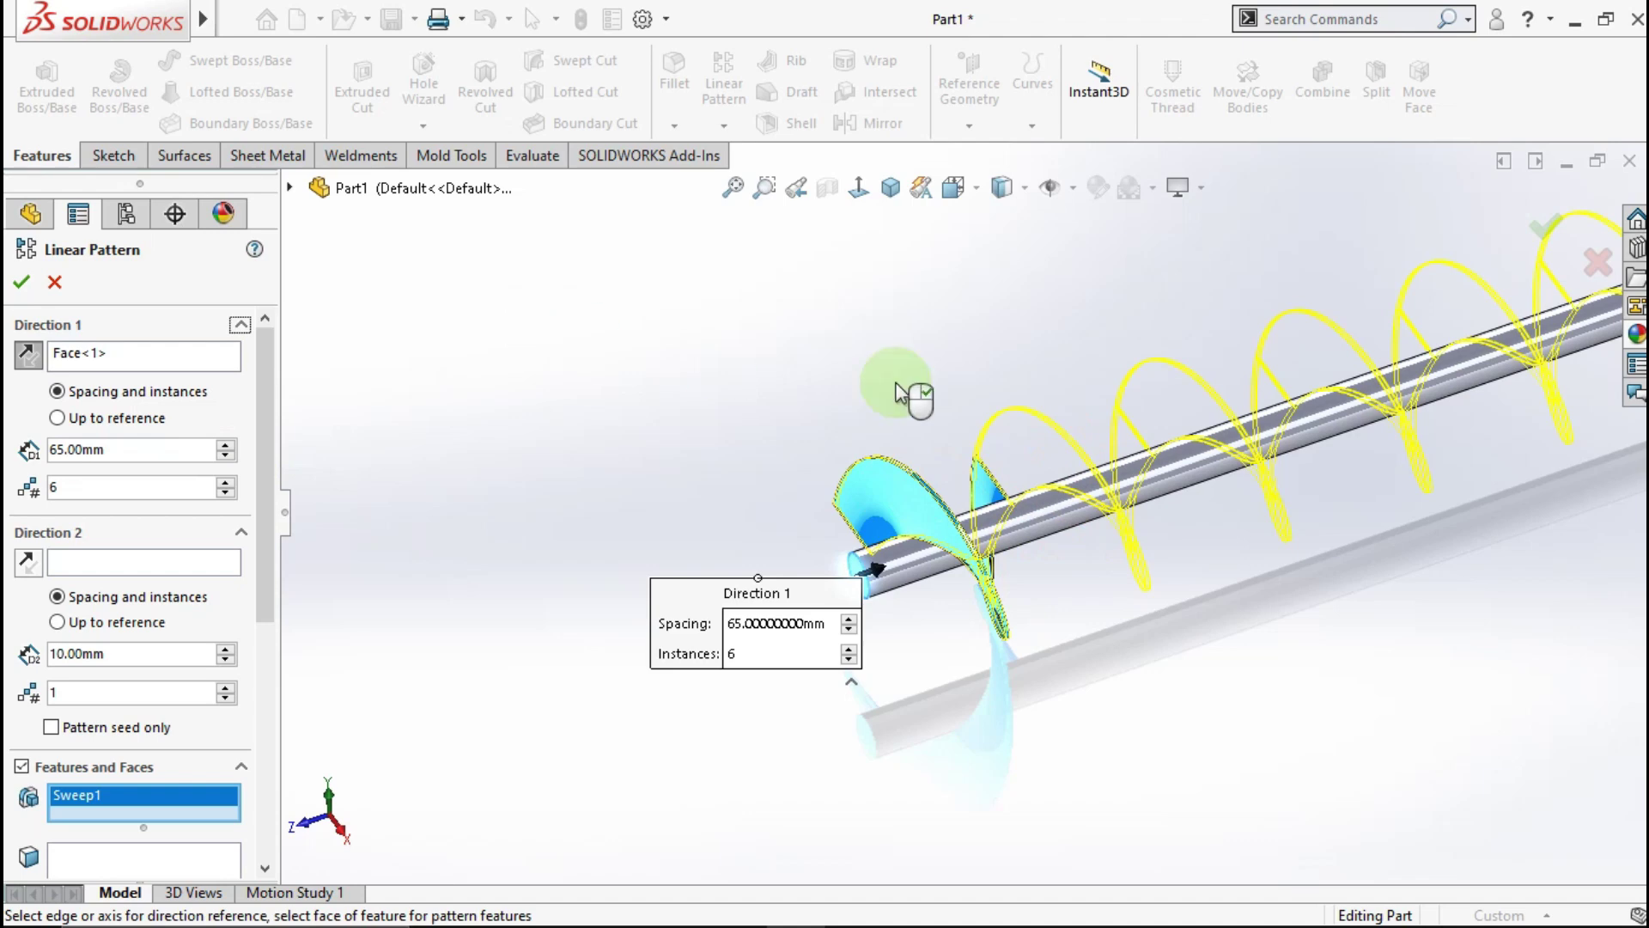
{"action": "scroll", "coordinate": [1259, 418], "scroll_direction": "up", "scroll_amount": 2}
{"action": "scroll", "coordinate": [1259, 418], "scroll_direction": "down", "scroll_amount": 2}
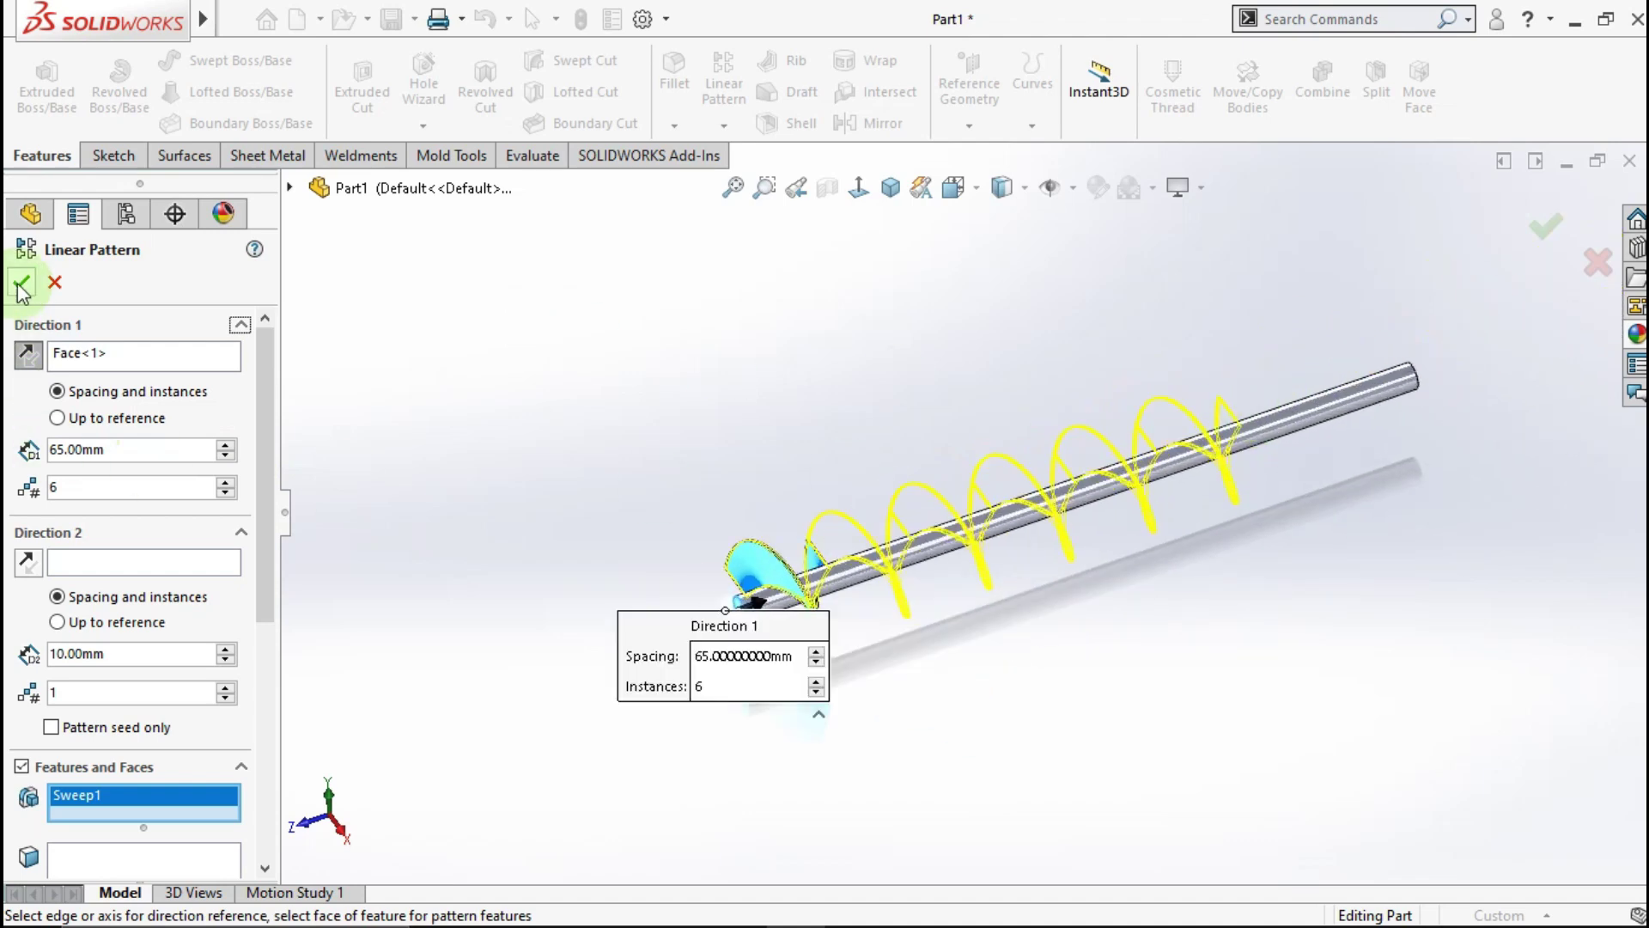
Confirm the six-flight linear pattern and orbit the auger to an end-on view.
{"action": "left_click", "coordinate": [658, 493]}
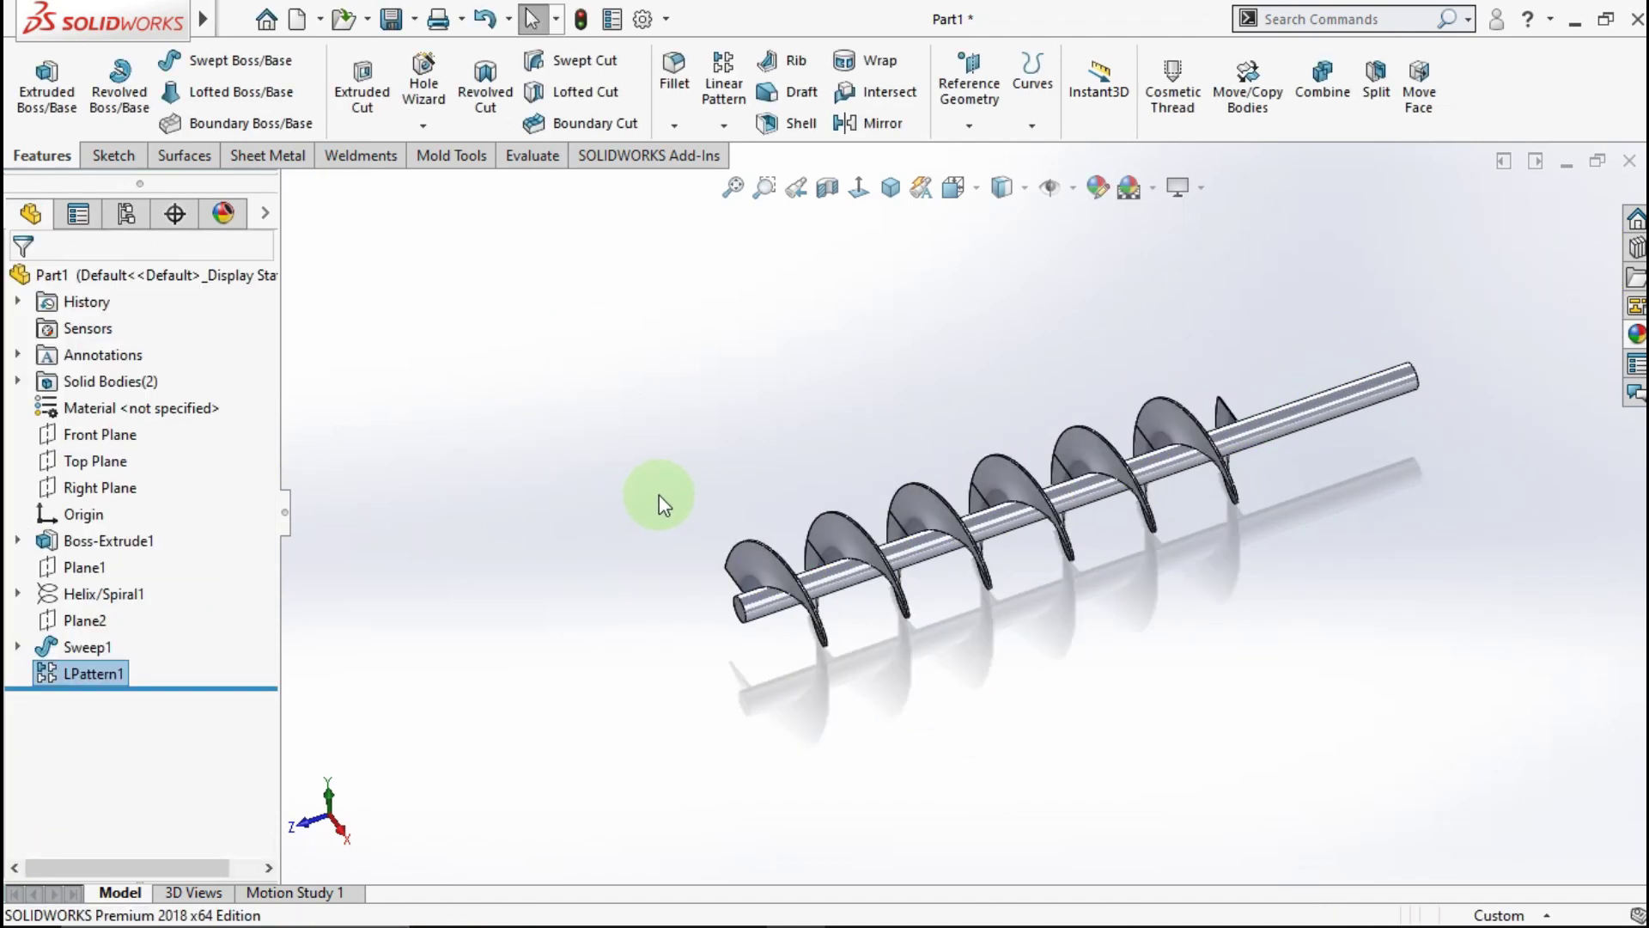
{"action": "mouse_move", "coordinate": [781, 572]}
{"action": "middle_mouse_down"}
{"action": "mouse_move", "coordinate": [876, 468]}
{"action": "mouse_move", "coordinate": [840, 486]}
{"action": "mouse_move", "coordinate": [773, 478]}
{"action": "mouse_move", "coordinate": [656, 534]}
{"action": "mouse_move", "coordinate": [602, 635]}
{"action": "mouse_move", "coordinate": [945, 505]}
{"action": "mouse_move", "coordinate": [1031, 360]}
{"action": "mouse_move", "coordinate": [1190, 293]}
{"action": "mouse_move", "coordinate": [1214, 331]}
{"action": "mouse_move", "coordinate": [1170, 368]}
{"action": "middle_mouse_up"}
{"action": "scroll", "coordinate": [1171, 368], "scroll_direction": "up", "scroll_amount": 3}
{"action": "scroll", "coordinate": [1034, 347], "scroll_direction": "up", "scroll_amount": 2}
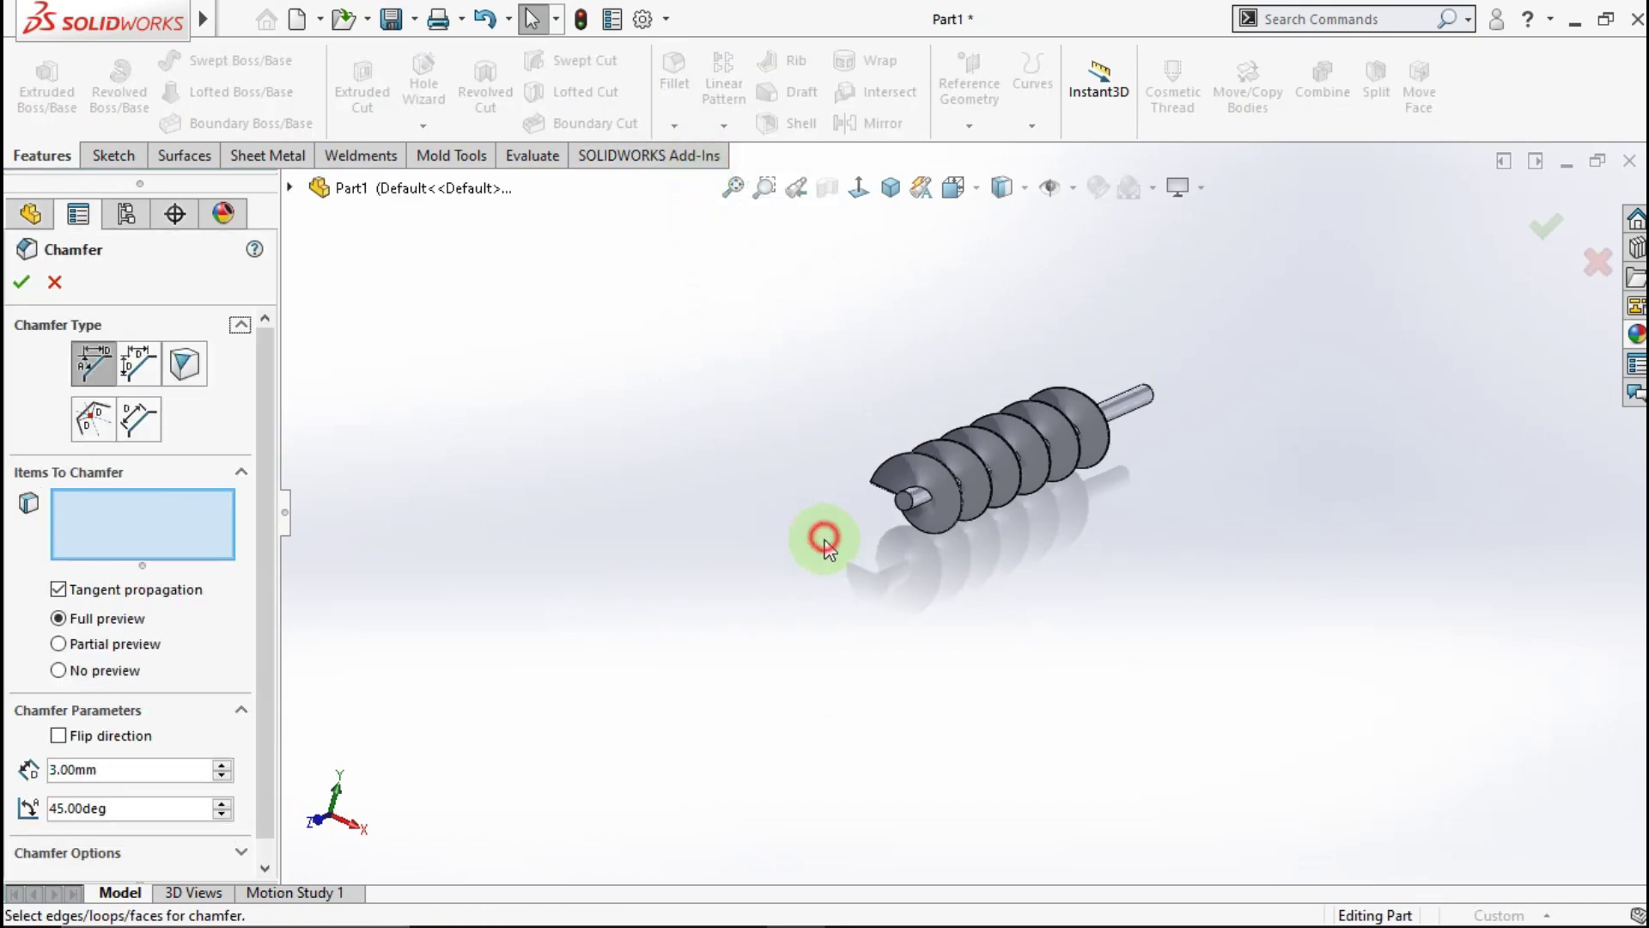
Chamfer the near shaft end edge with a 2 mm distance.
{"action": "scroll", "coordinate": [938, 460], "scroll_direction": "down", "scroll_amount": 2}
{"action": "scroll", "coordinate": [870, 476], "scroll_direction": "down", "scroll_amount": 5}
{"action": "scroll", "coordinate": [870, 476], "scroll_direction": "down", "scroll_amount": 2}
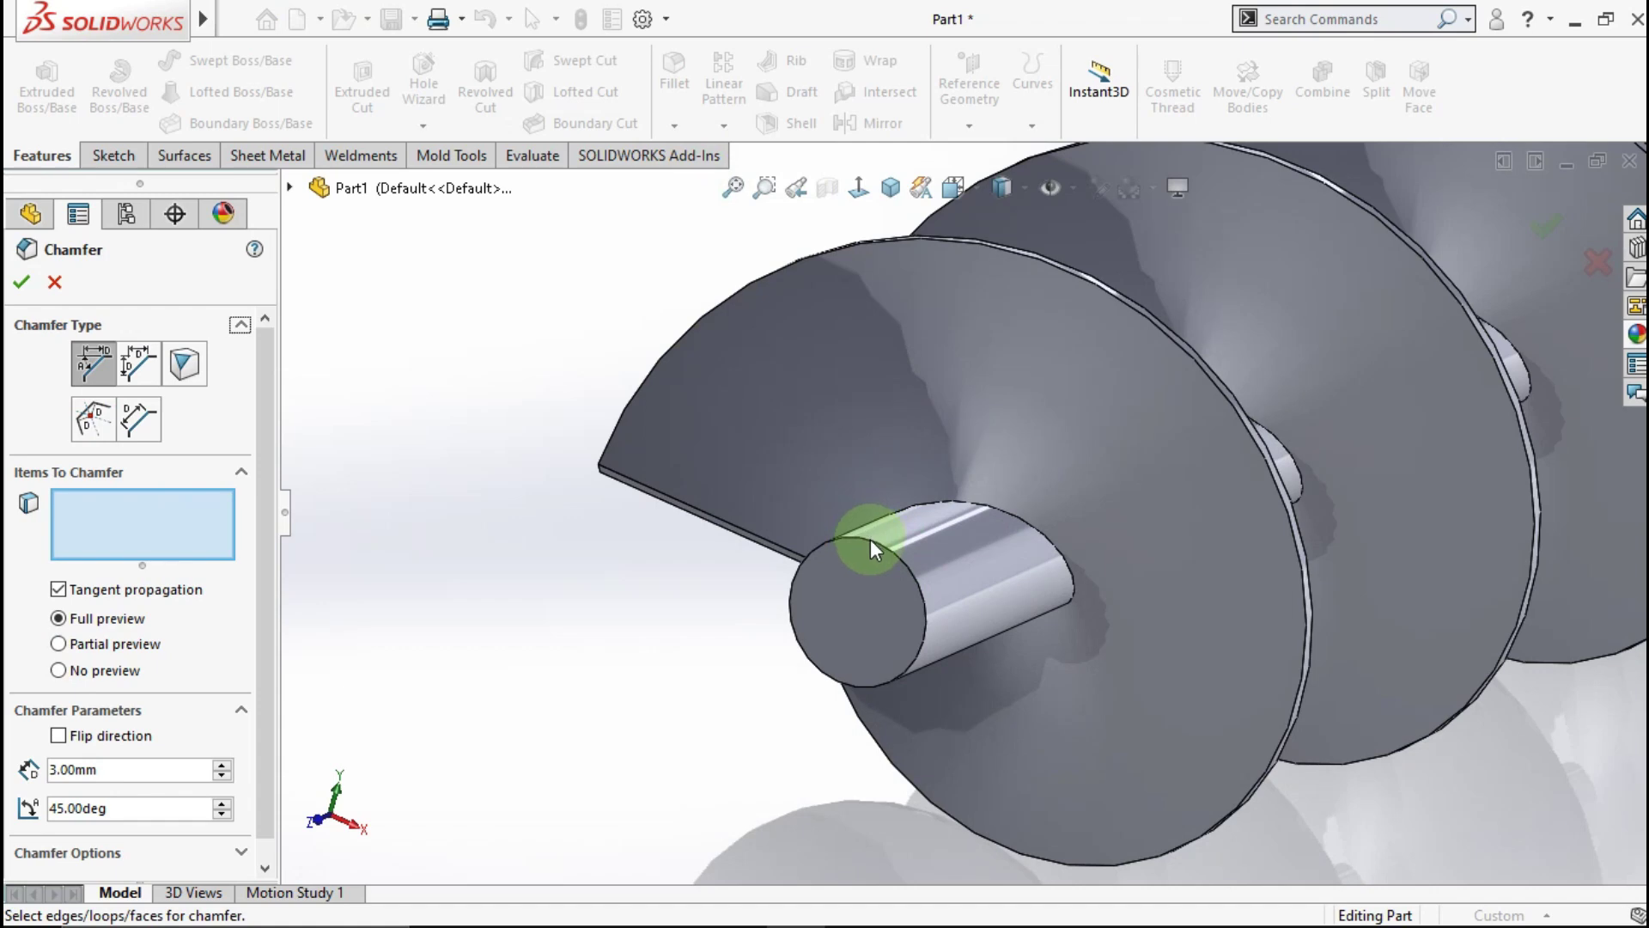
{"action": "left_click", "coordinate": [869, 539]}
{"action": "scroll", "coordinate": [1109, 454], "scroll_direction": "up", "scroll_amount": 2}
{"action": "scroll", "coordinate": [1127, 452], "scroll_direction": "up", "scroll_amount": 2}
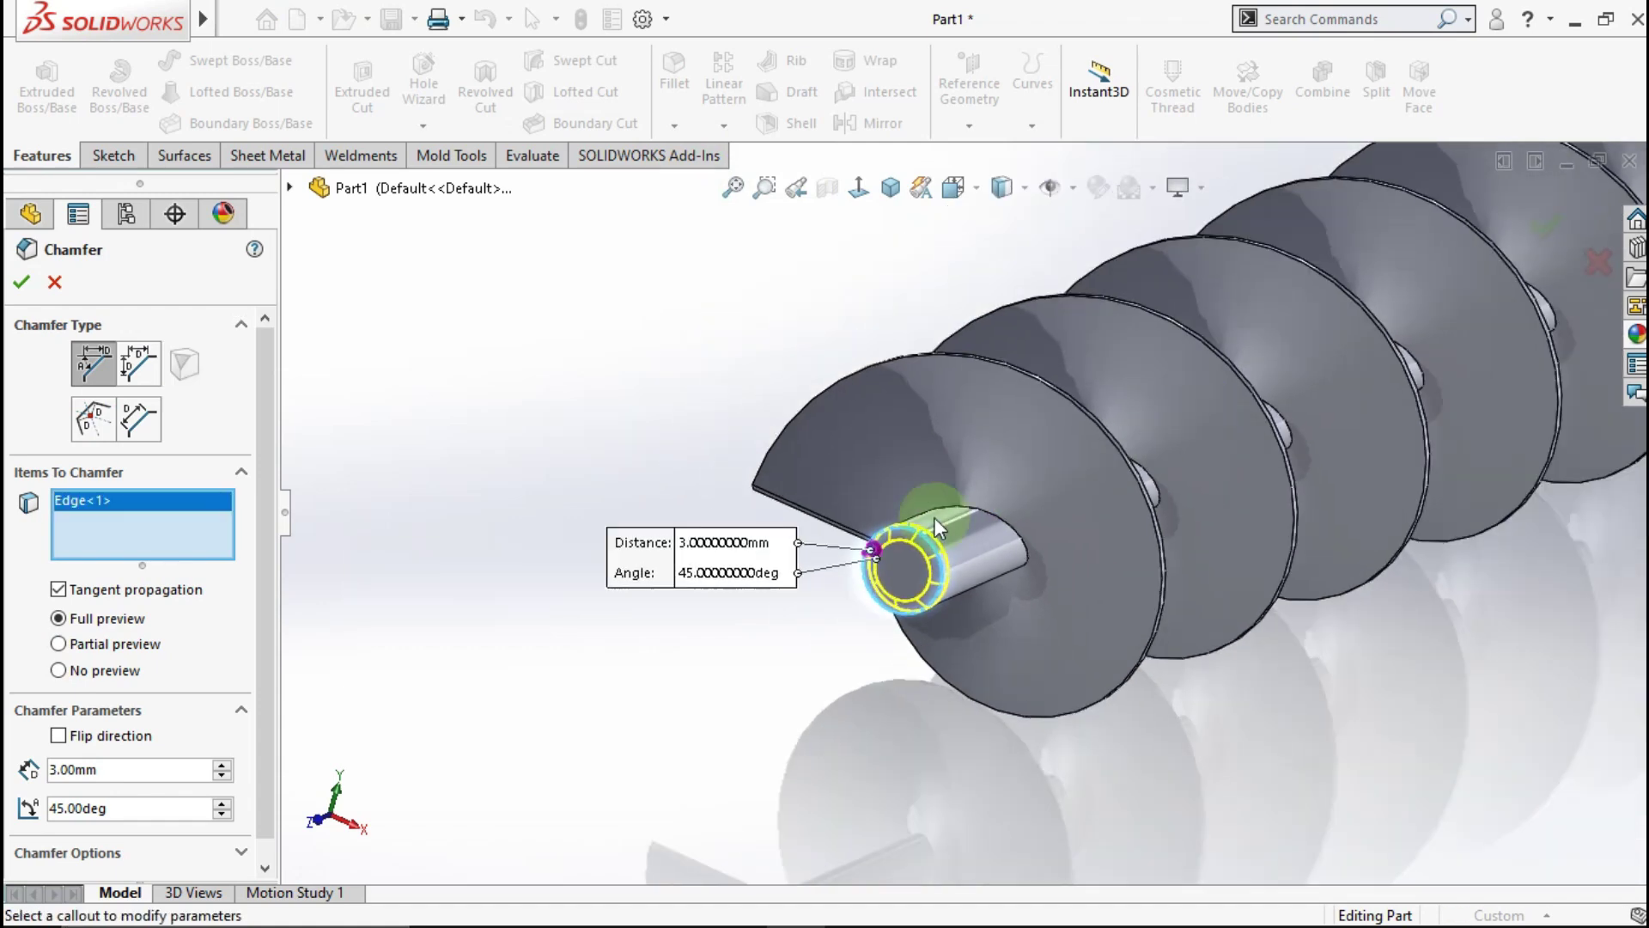
{"action": "type", "text": "2"}
{"action": "key", "text": "Return"}
Add the far shaft end edge and accept the 2 mm × 45° chamfer.
{"action": "scroll", "coordinate": [1380, 393], "scroll_direction": "up", "scroll_amount": 2}
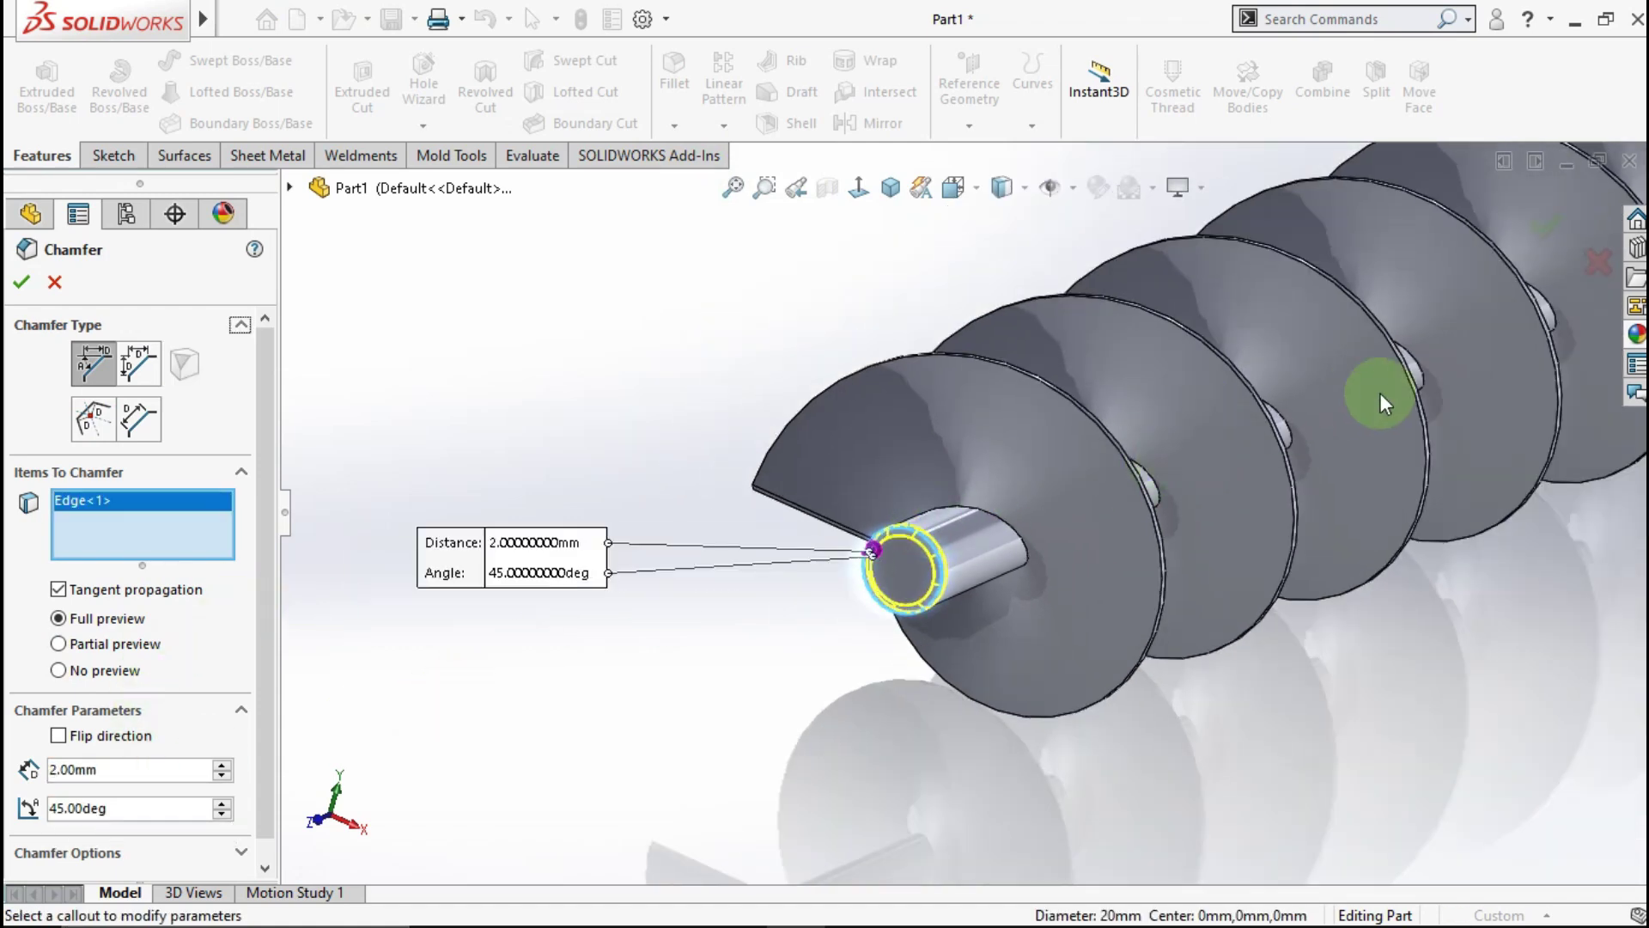
{"action": "scroll", "coordinate": [1435, 321], "scroll_direction": "up", "scroll_amount": 3}
{"action": "scroll", "coordinate": [1249, 404], "scroll_direction": "down", "scroll_amount": 2}
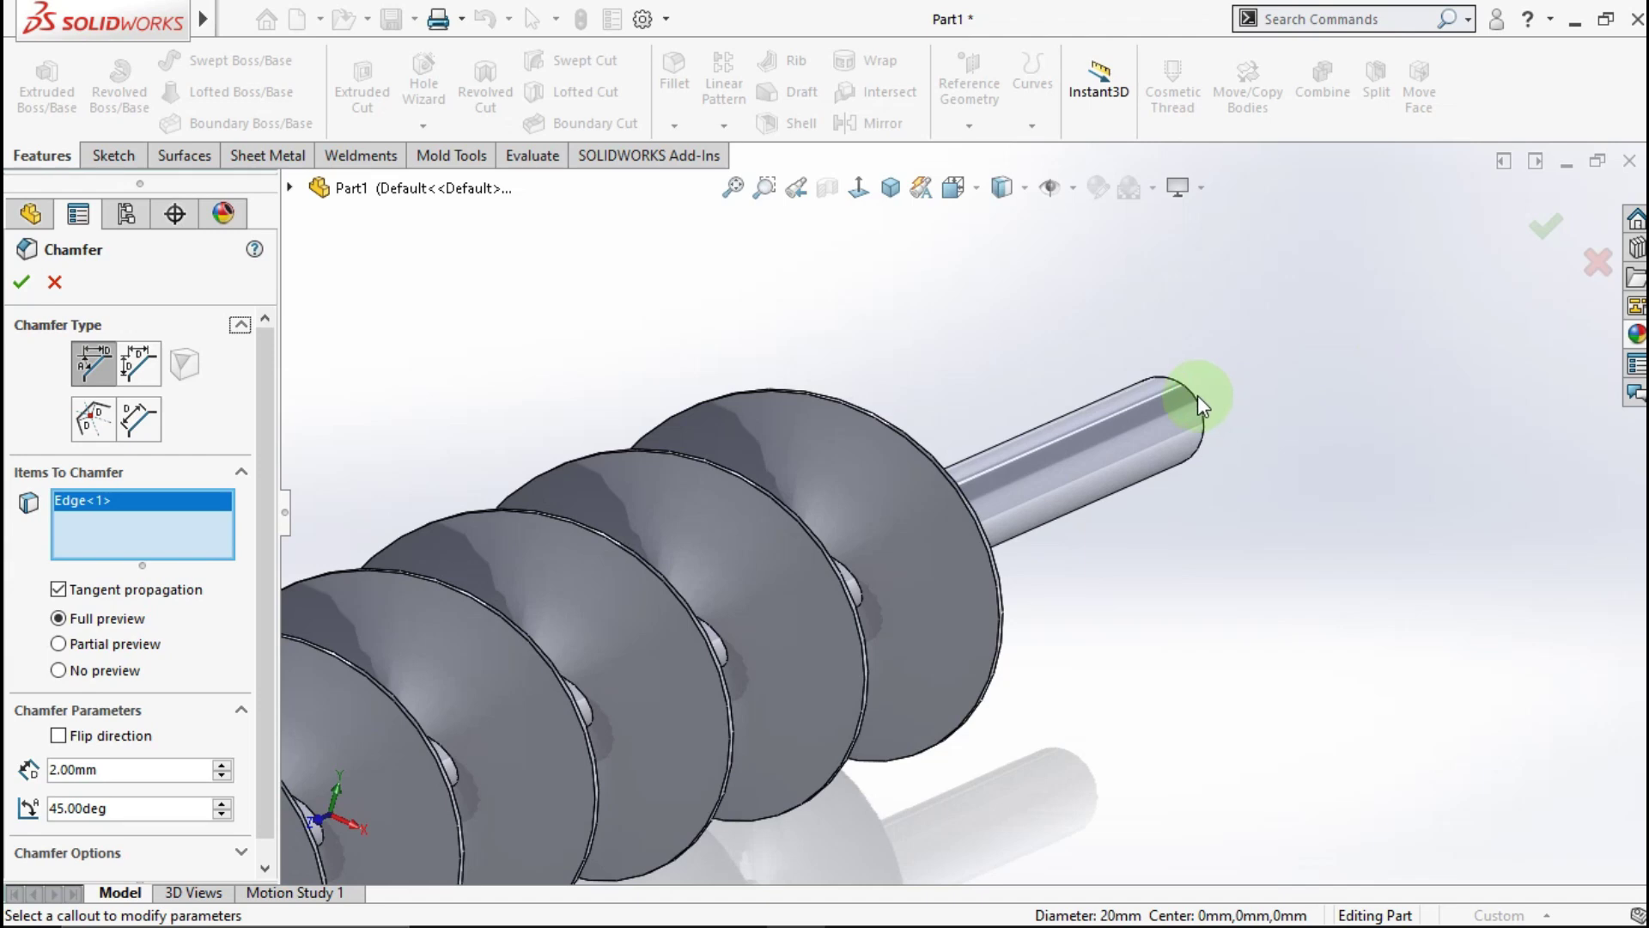
{"action": "left_click", "coordinate": [1197, 396]}
{"action": "scroll", "coordinate": [1198, 395], "scroll_direction": "down", "scroll_amount": 1}
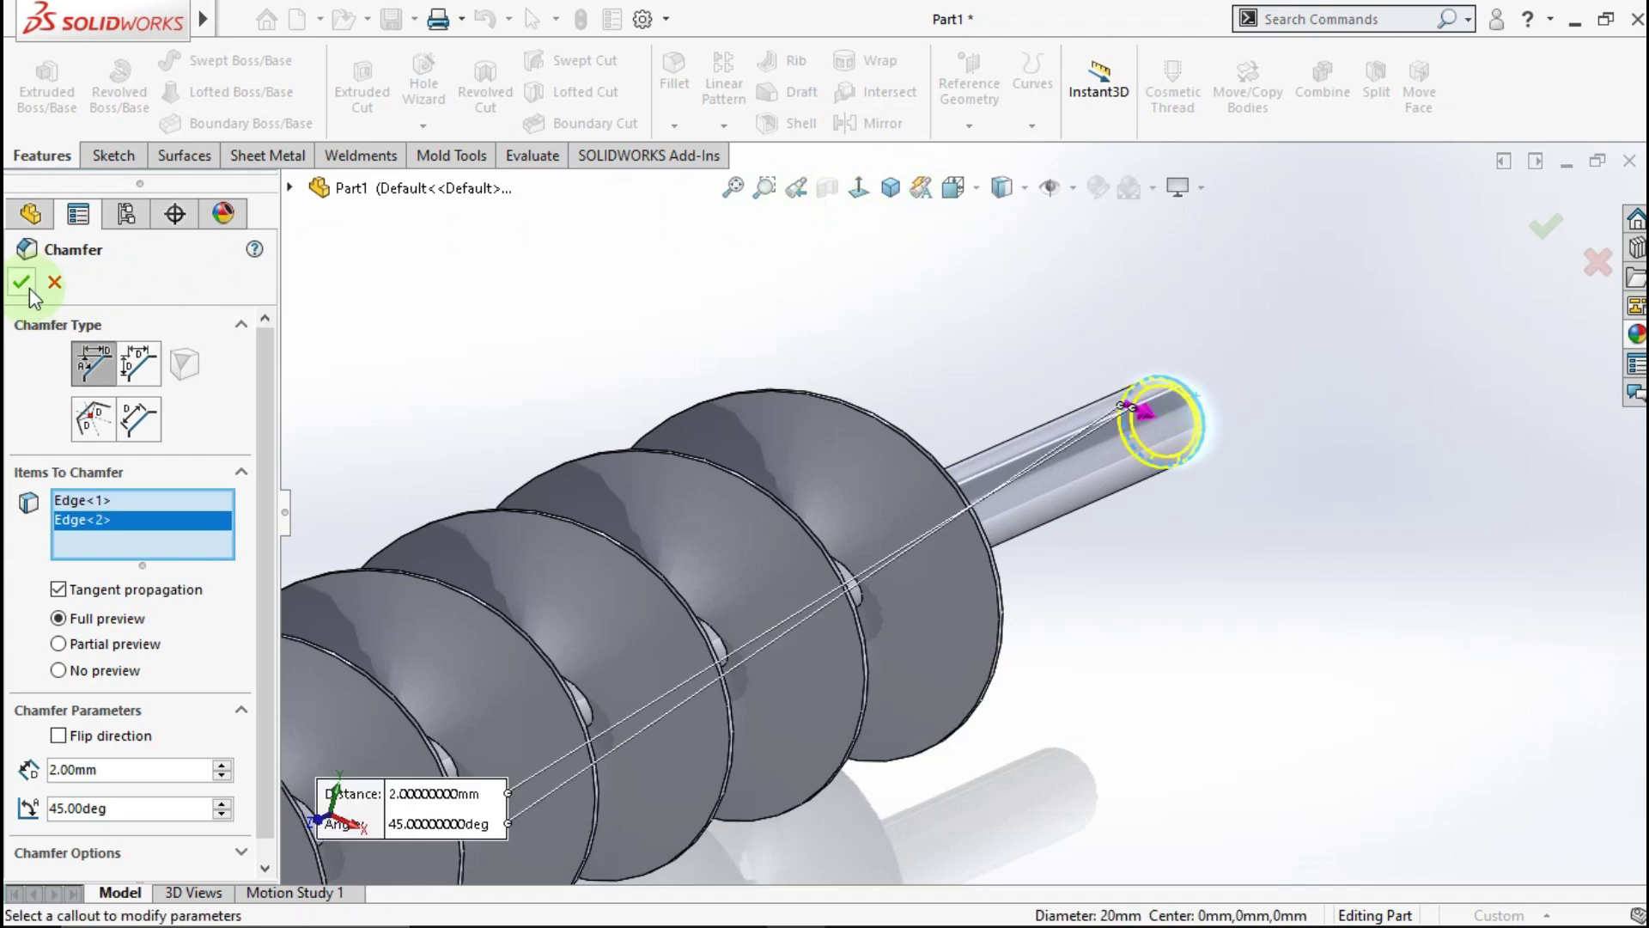
{"action": "key", "text": "Return"}
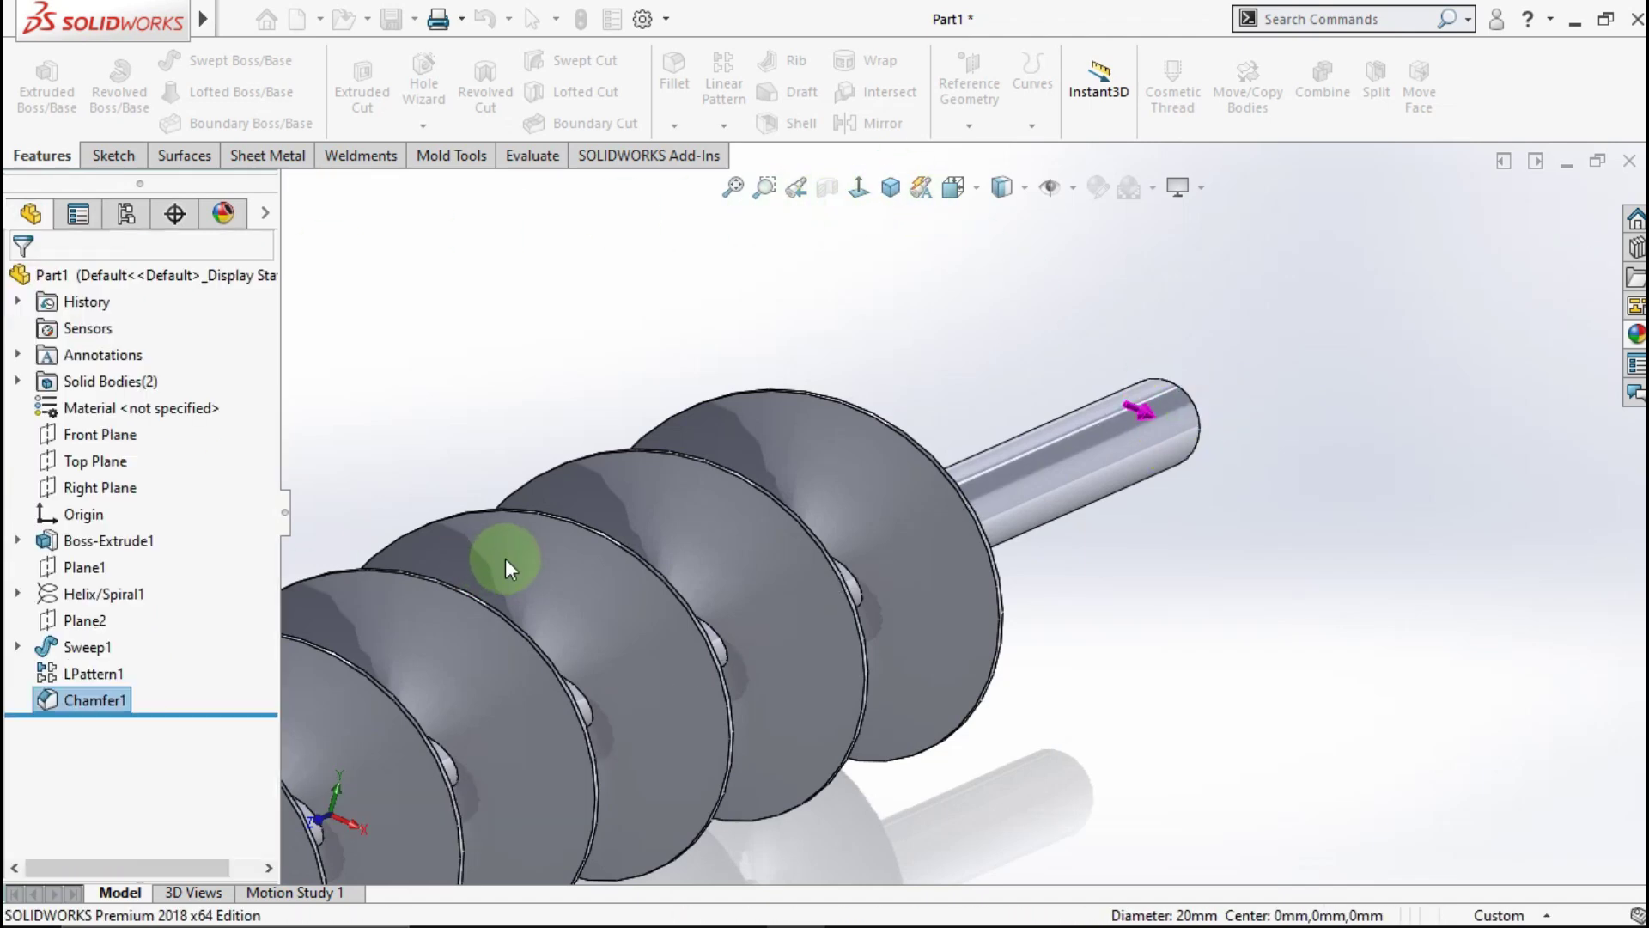
{"action": "scroll", "coordinate": [515, 524], "scroll_direction": "up", "scroll_amount": 1}
Switch to the isometric view and assign Cast Alloy Steel as the part material.
{"action": "left_click", "coordinate": [891, 188]}
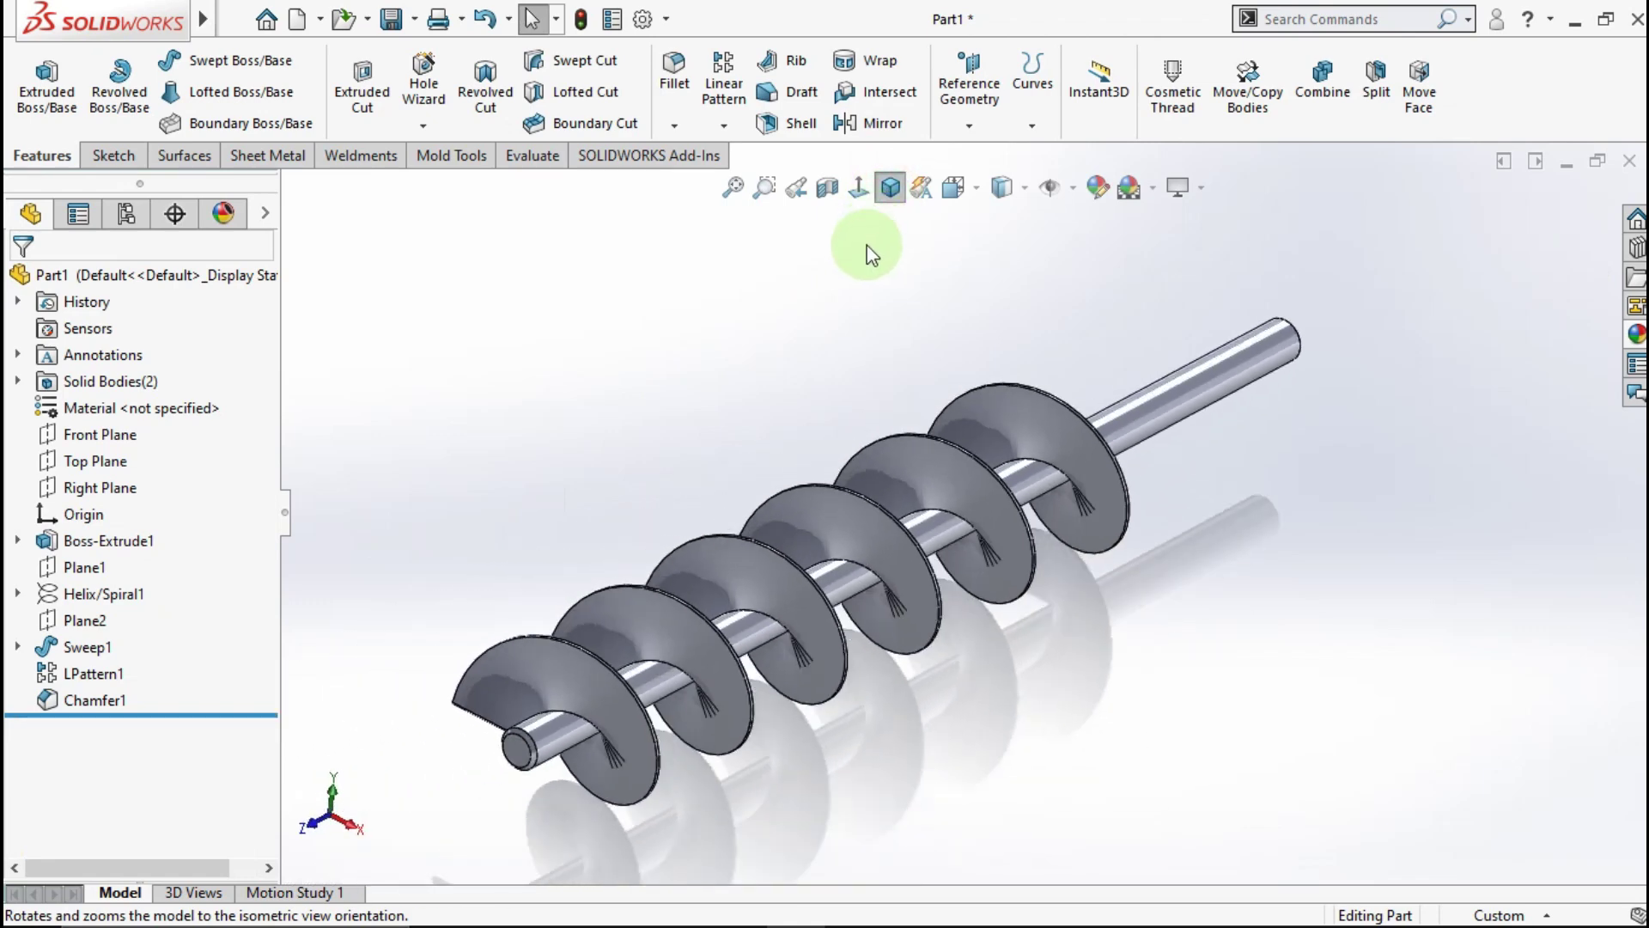
{"action": "left_click", "coordinate": [779, 358]}
{"action": "right_click", "coordinate": [108, 409]}
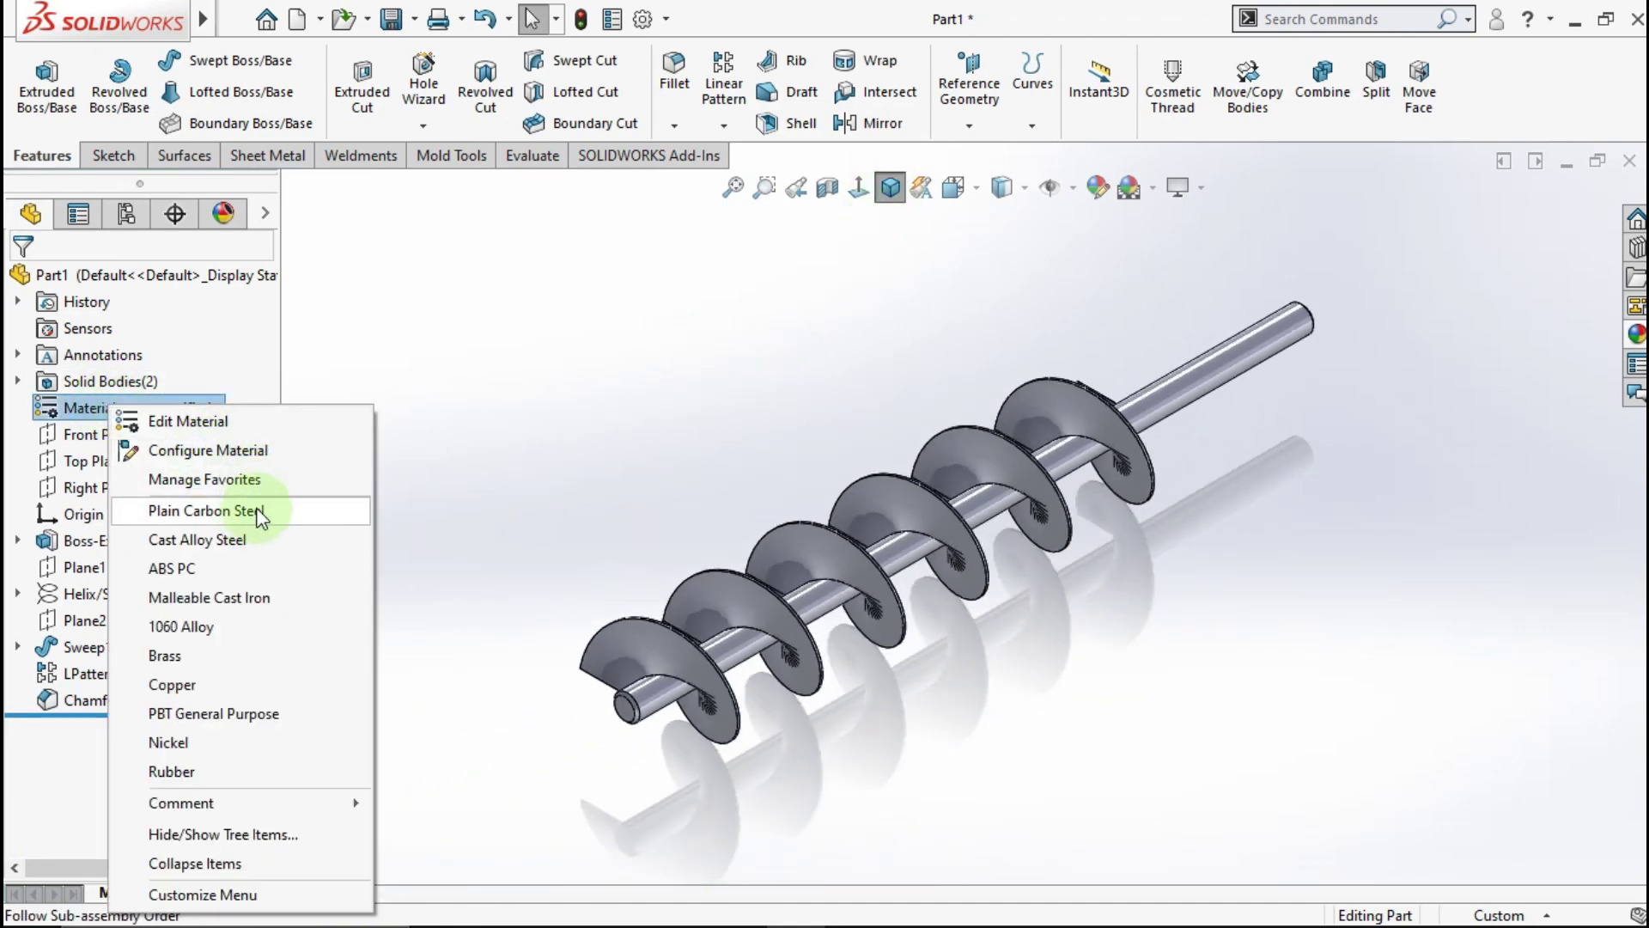
{"action": "left_click", "coordinate": [254, 543]}
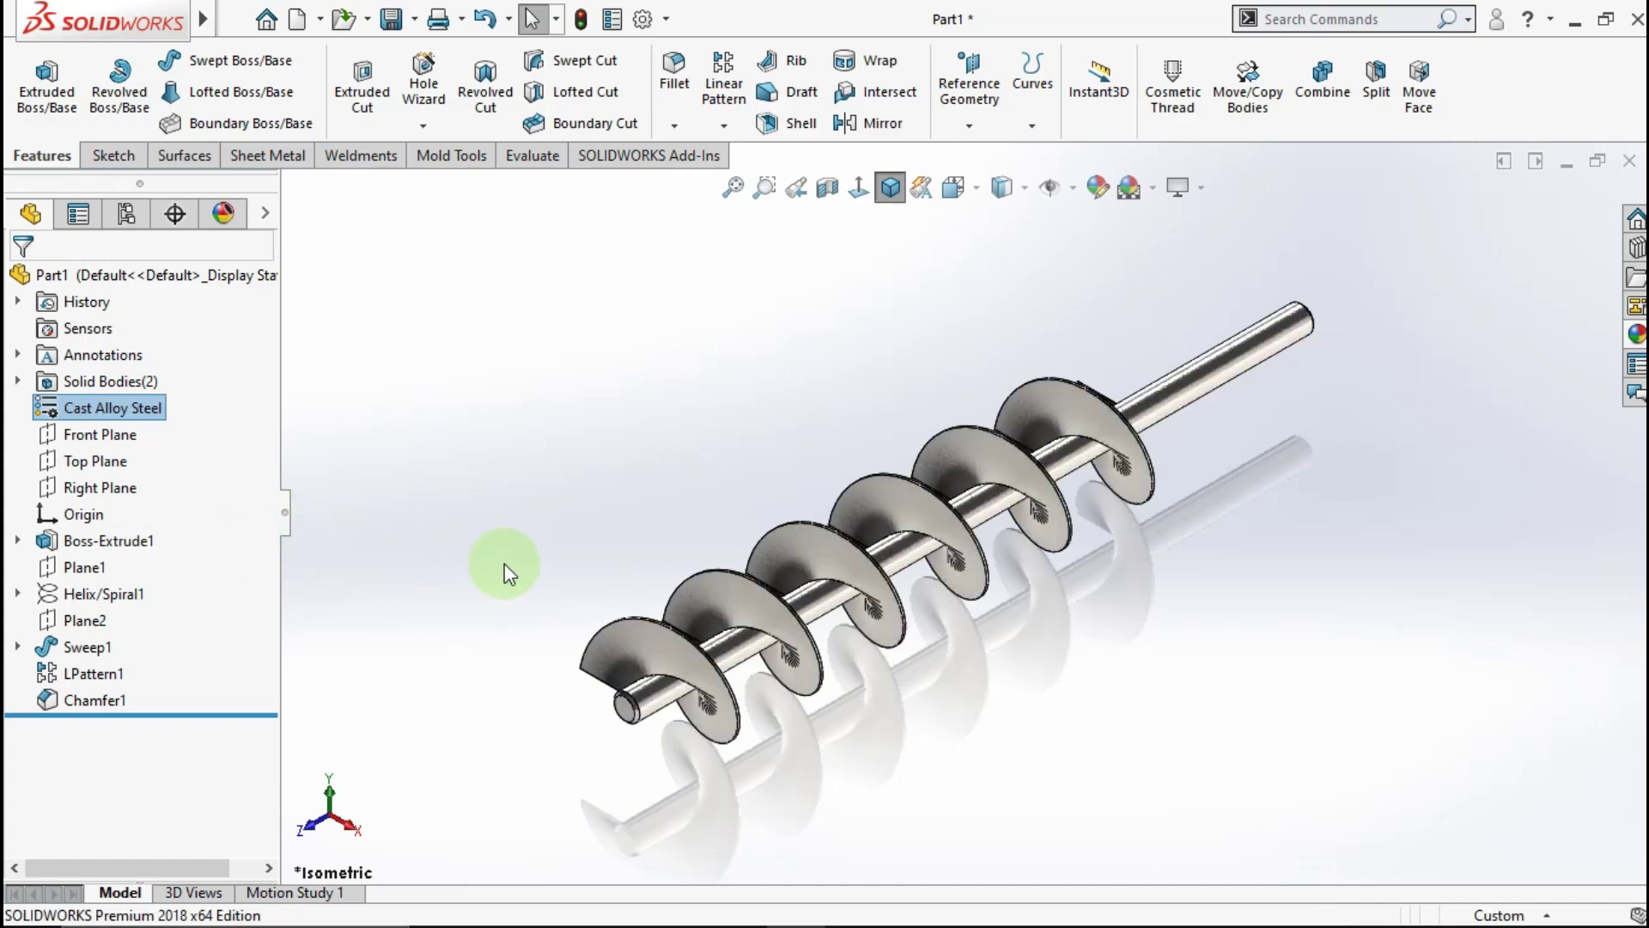
{"action": "scroll", "coordinate": [725, 636], "scroll_direction": "down", "scroll_amount": 5}
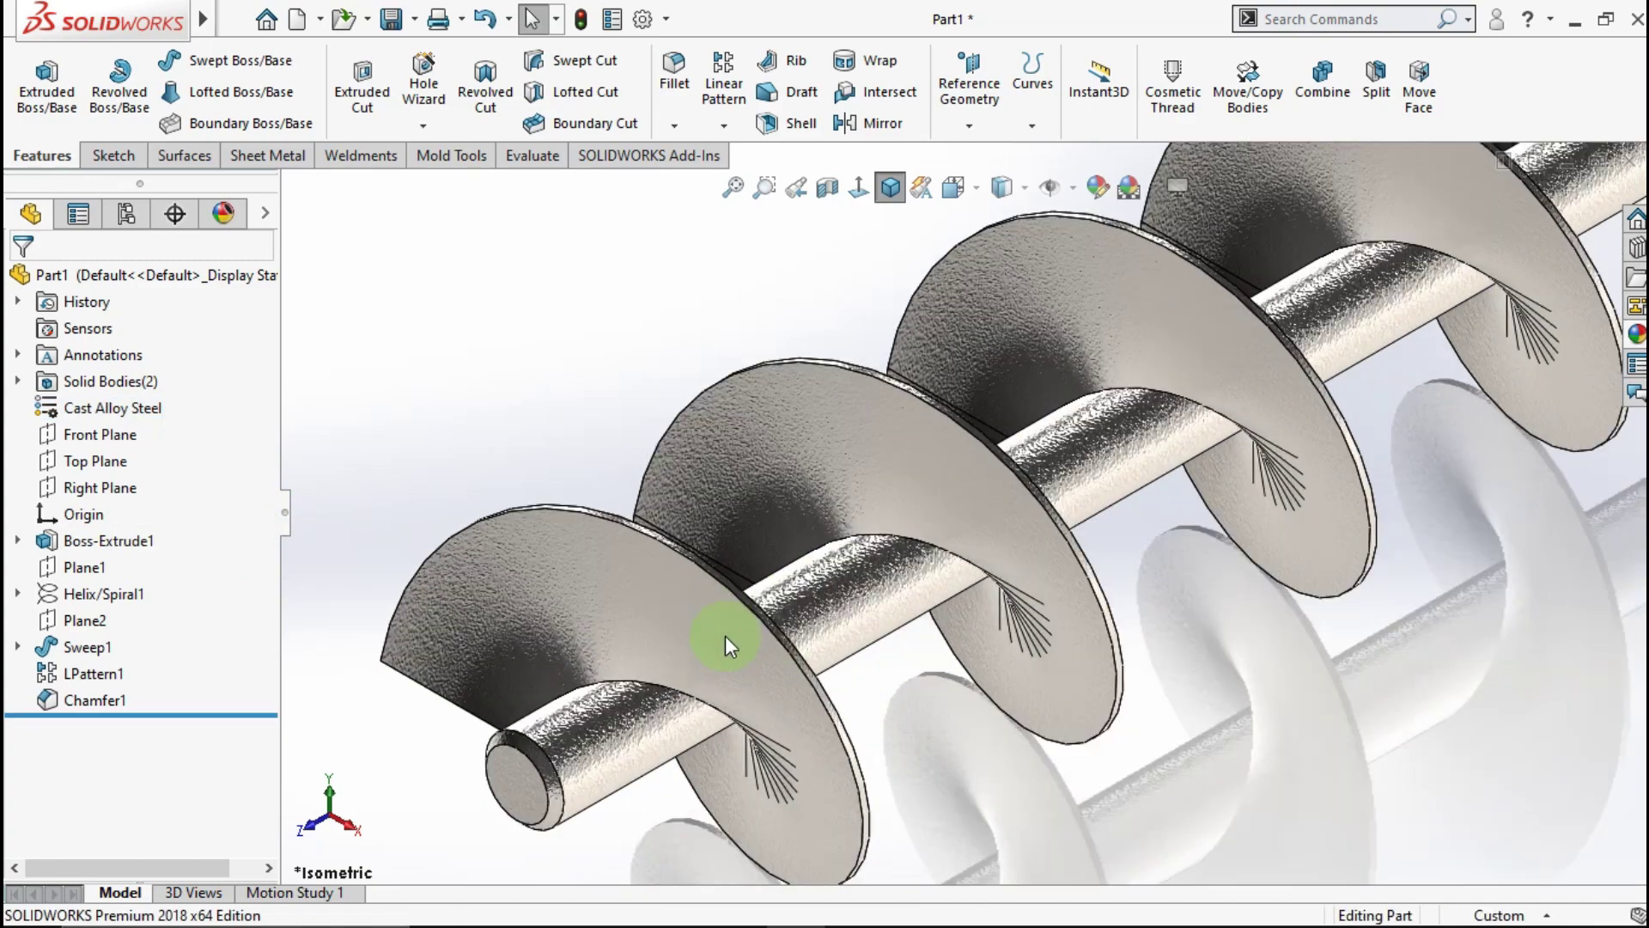
{"action": "mouse_move", "coordinate": [725, 635]}
{"action": "middle_mouse_down"}
{"action": "mouse_move", "coordinate": [769, 554]}
{"action": "mouse_move", "coordinate": [850, 655]}
{"action": "middle_mouse_up"}
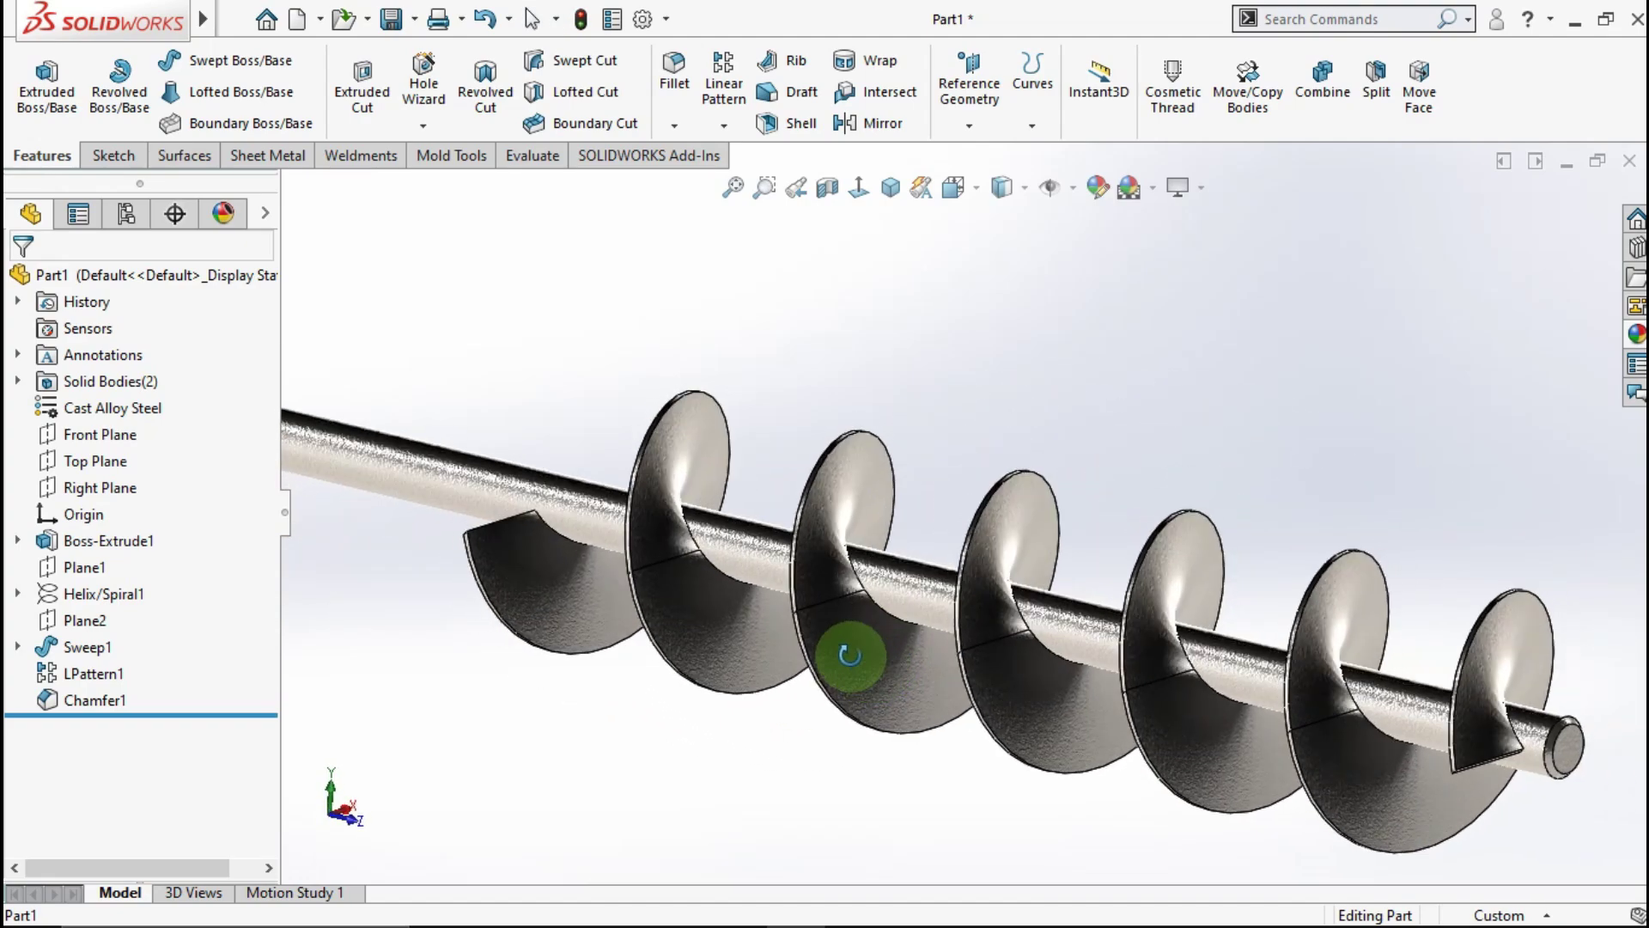
{"action": "middle_click_drag", "start_coordinate": [849, 656], "coordinate": [695, 668]}
{"action": "scroll", "coordinate": [697, 667], "scroll_direction": "up", "scroll_amount": 3}
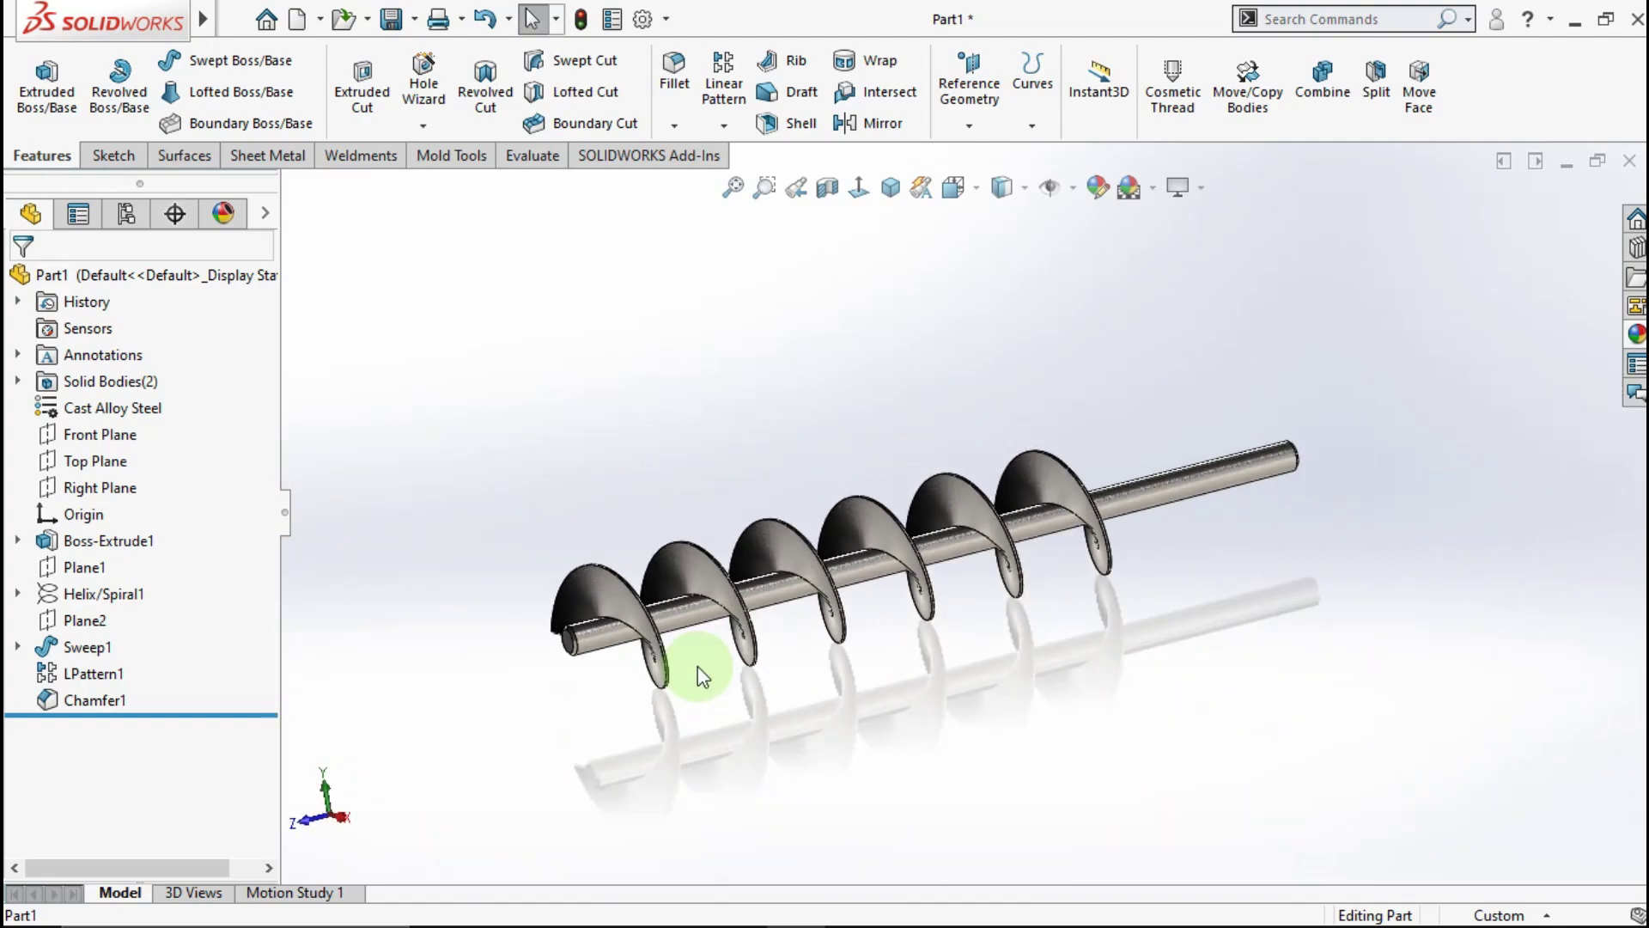
{"action": "scroll", "coordinate": [697, 667], "scroll_direction": "up", "scroll_amount": 2}
{"action": "left_click", "coordinate": [890, 187]}
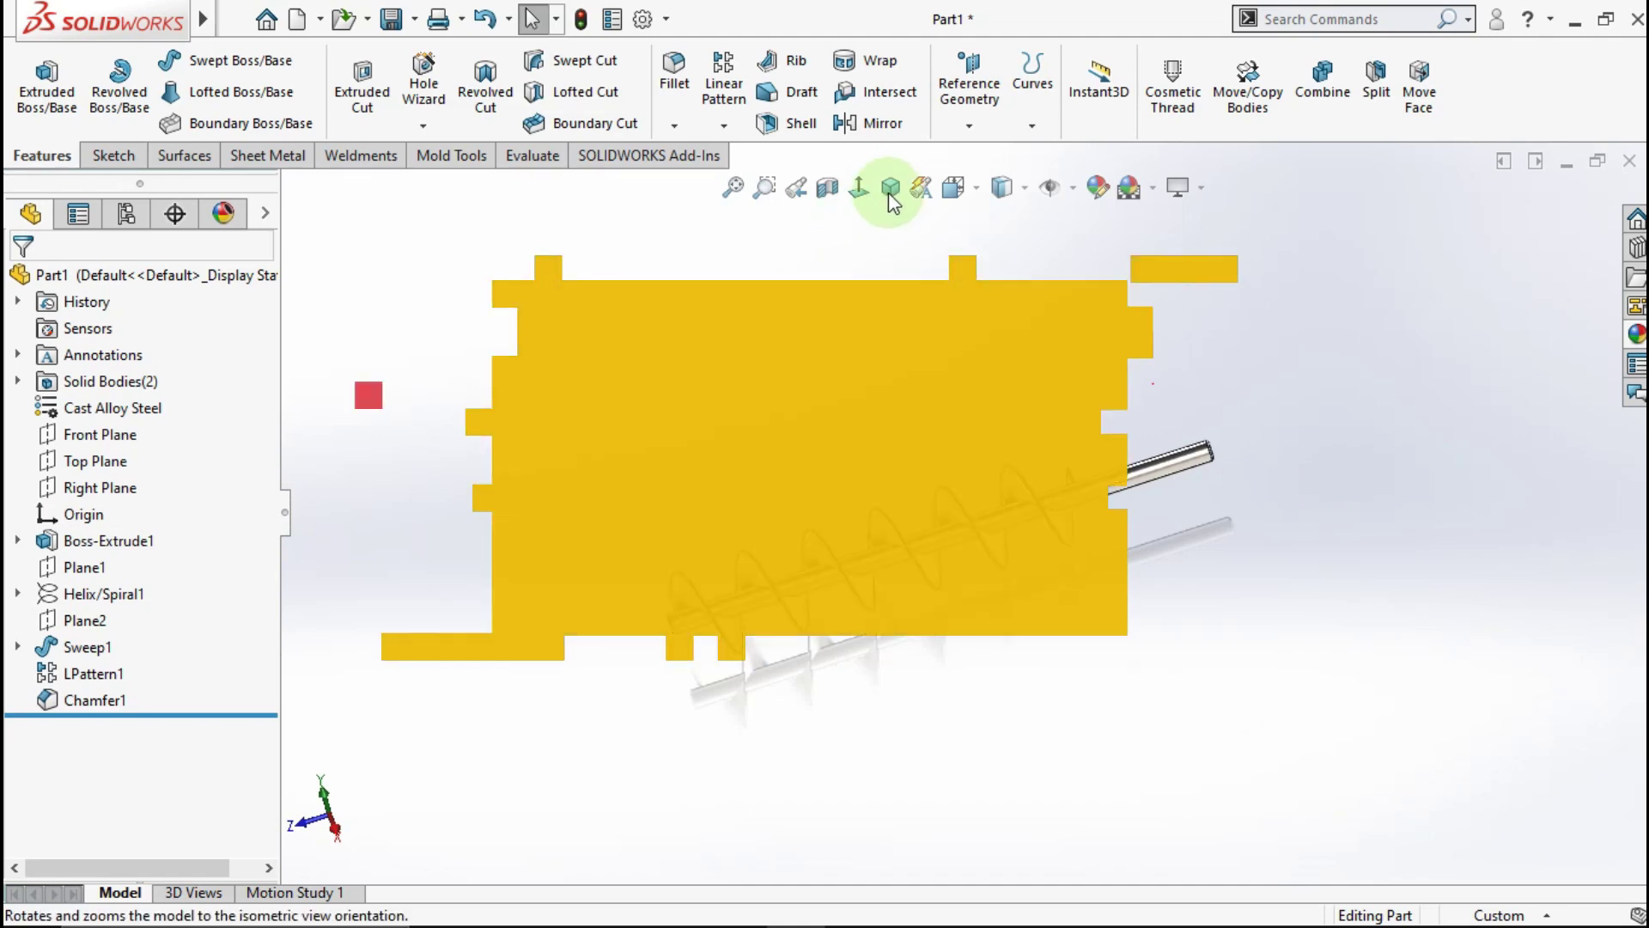